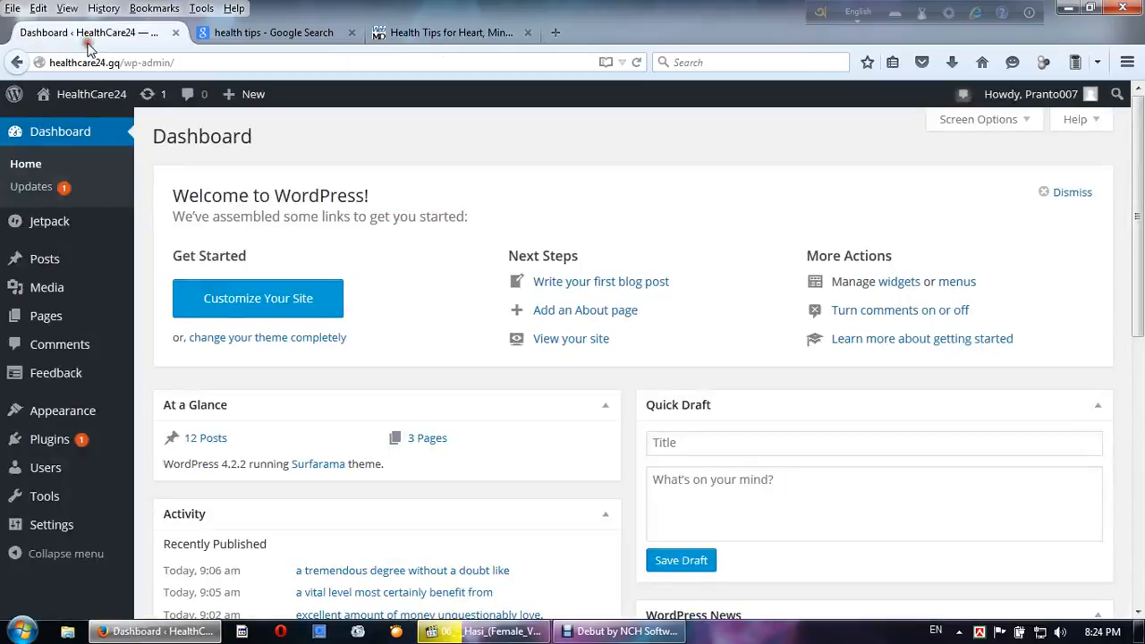
Close the WordPress dashboard tab, open healthcare24.gq in a new tab and look over its homepage
{"action": "left_click", "coordinate": [176, 33]}
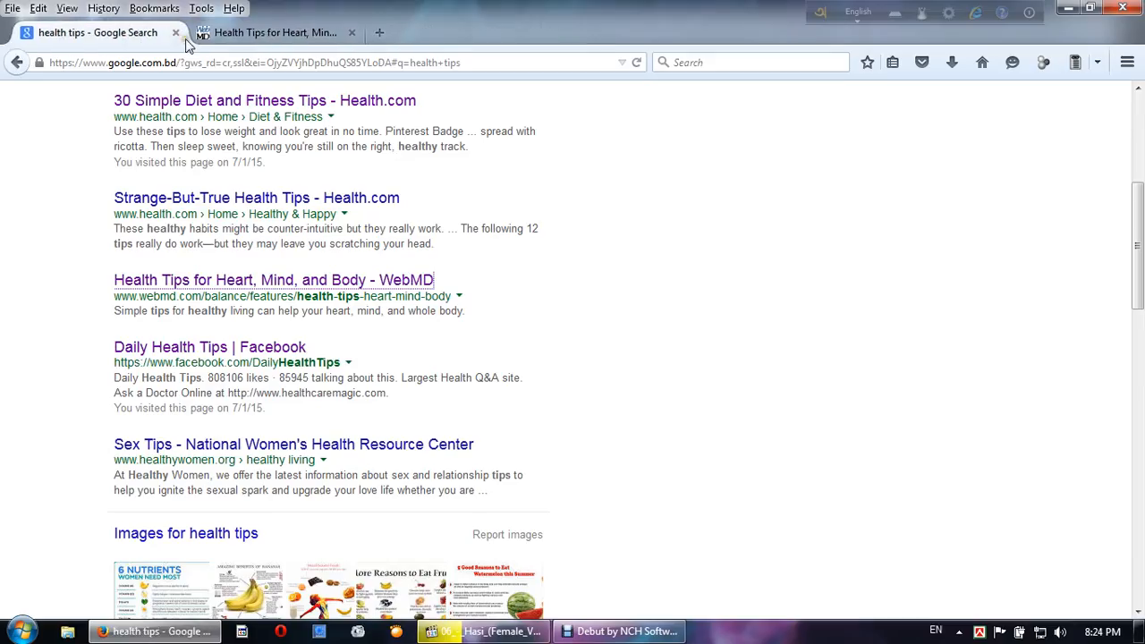
{"action": "left_click", "coordinate": [370, 33]}
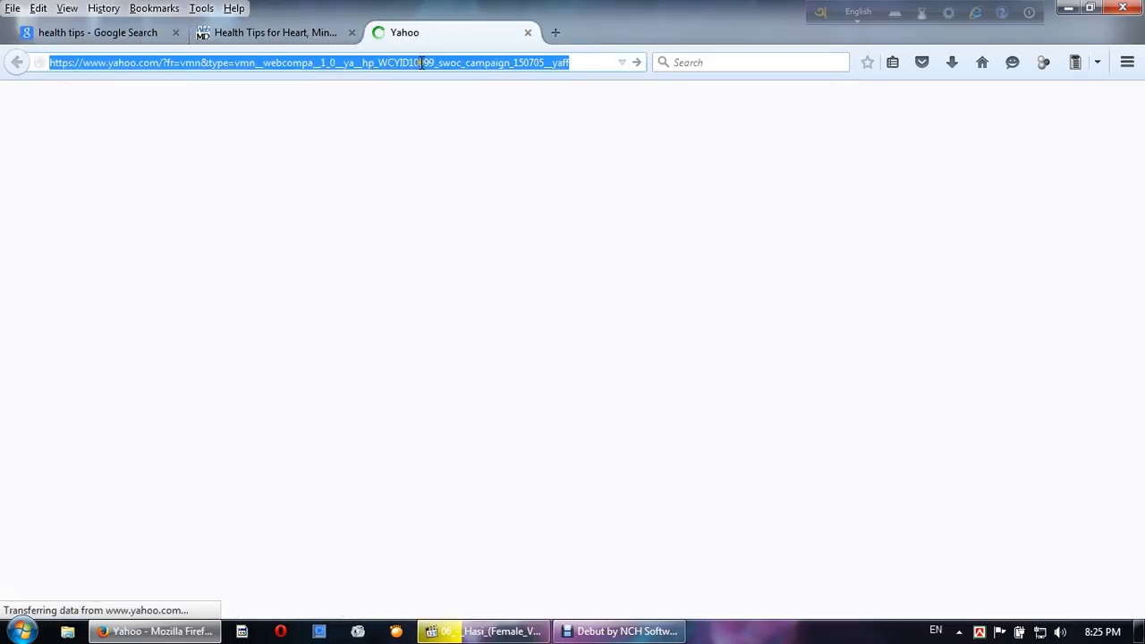
{"action": "key", "text": "BackSpace"}
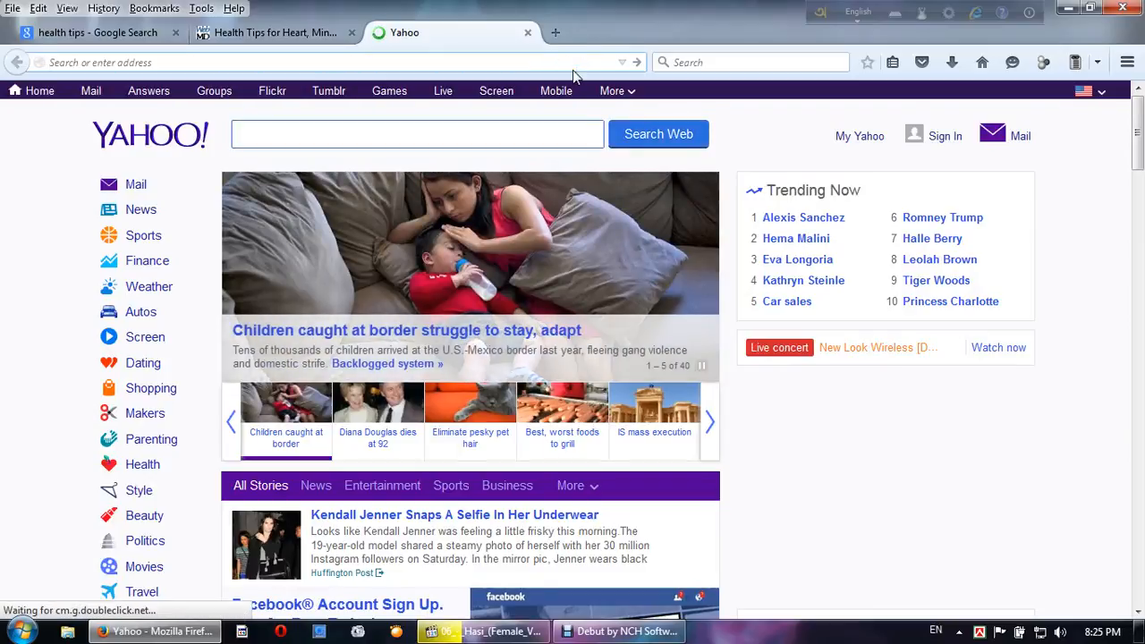
{"action": "type", "text": "healthcare24.gq/"}
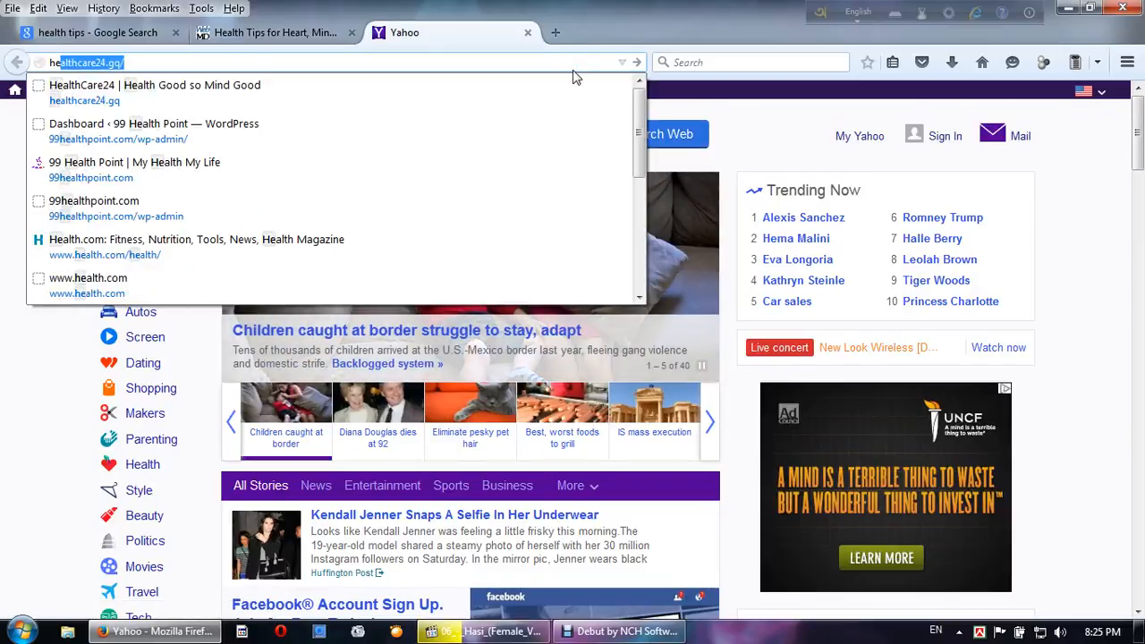
{"action": "left_click", "coordinate": [179, 64]}
{"action": "key", "text": "Return"}
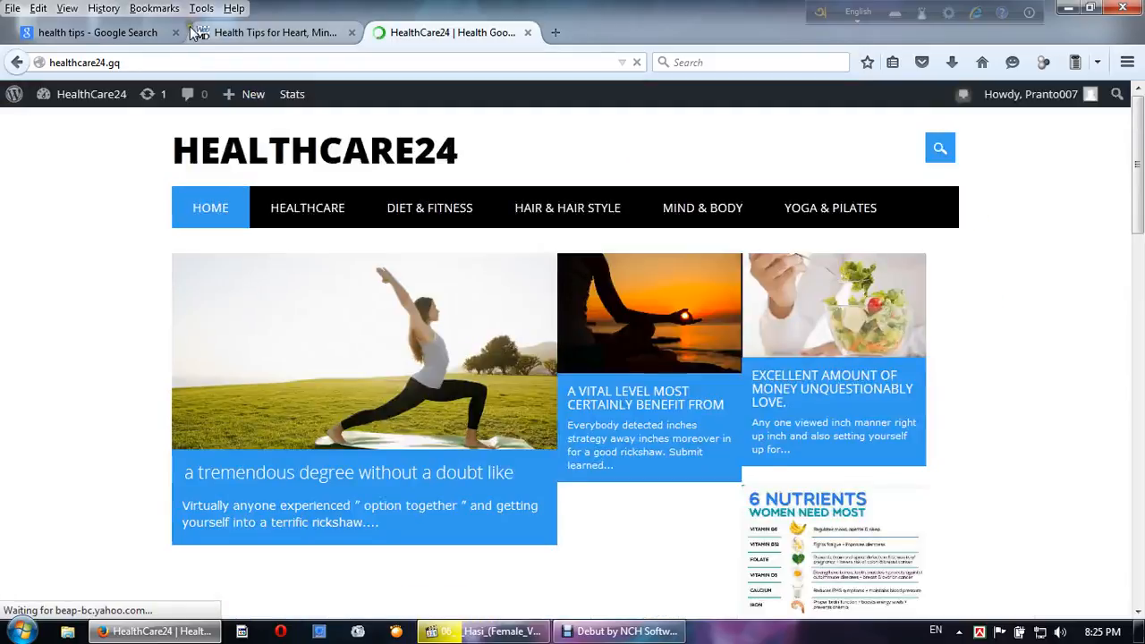
{"action": "scroll", "coordinate": [613, 335], "scroll_direction": "down", "scroll_amount": 10}
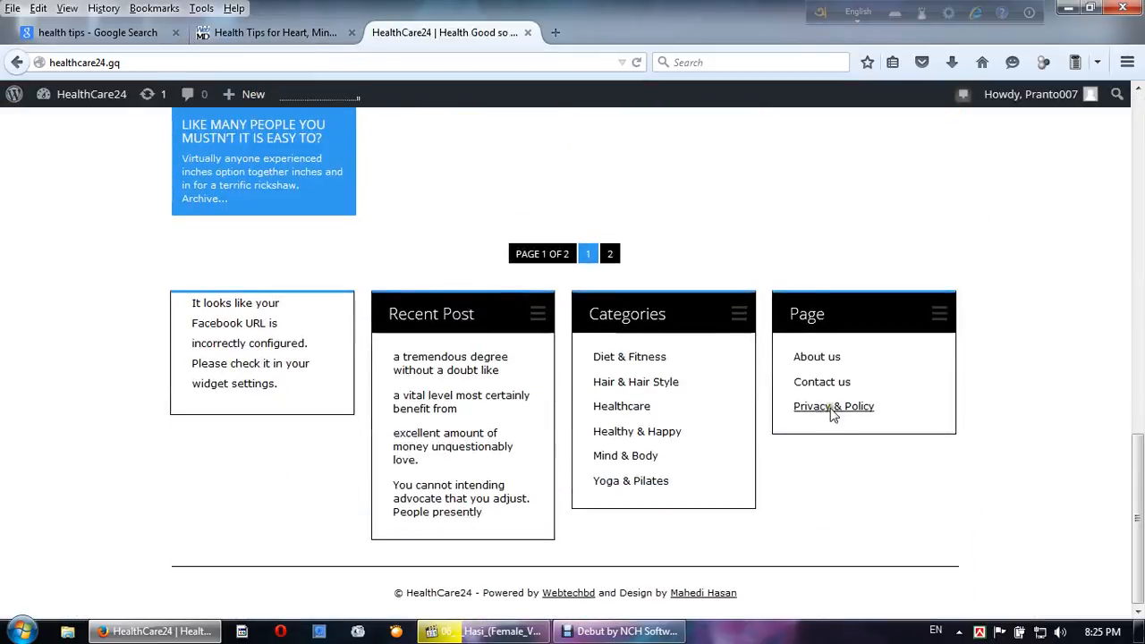
{"action": "scroll", "coordinate": [450, 383], "scroll_direction": "up", "scroll_amount": 10}
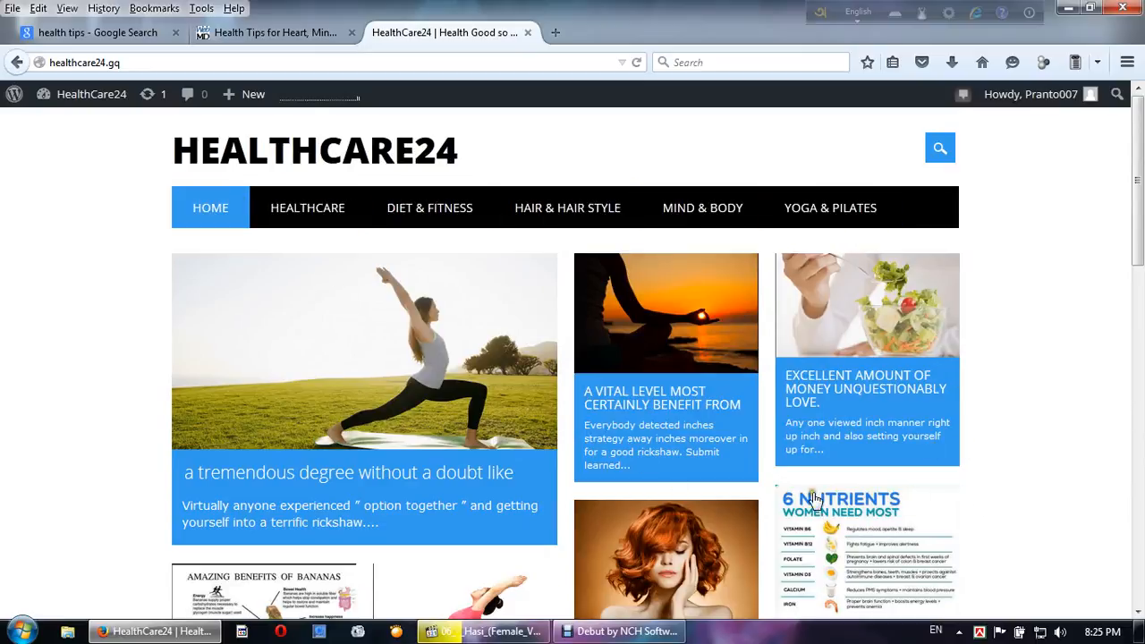
Open the site's WordPress admin dashboard at healthcare24.gq/wp-admin
{"action": "left_click", "coordinate": [204, 61]}
{"action": "left_click", "coordinate": [204, 62]}
{"action": "type", "text": "/"}
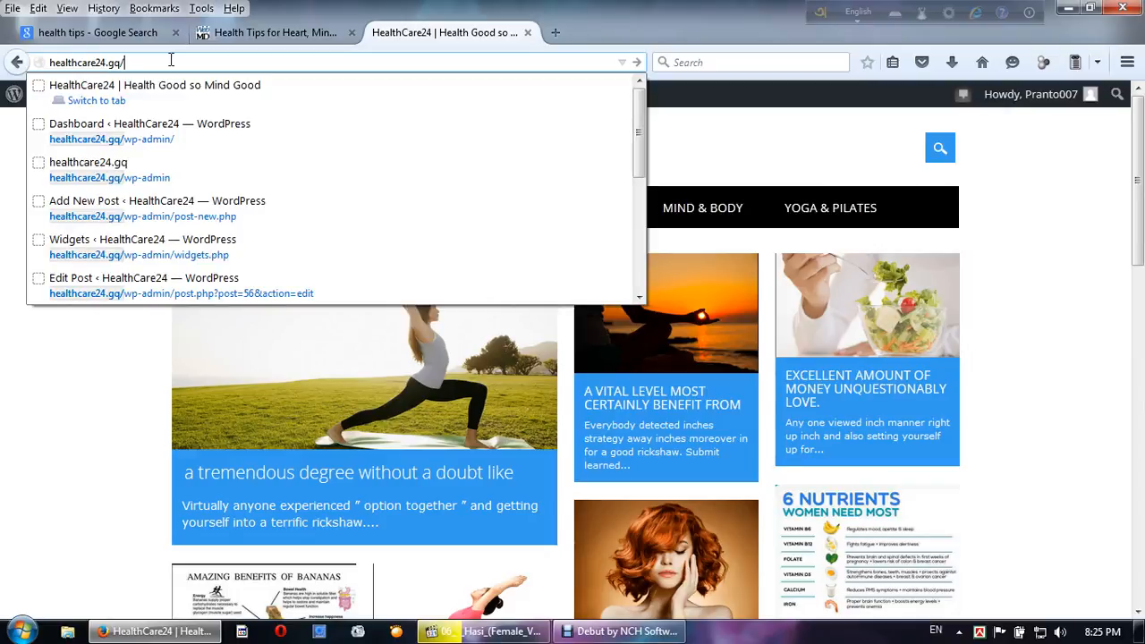
{"action": "type", "text": "wp"}
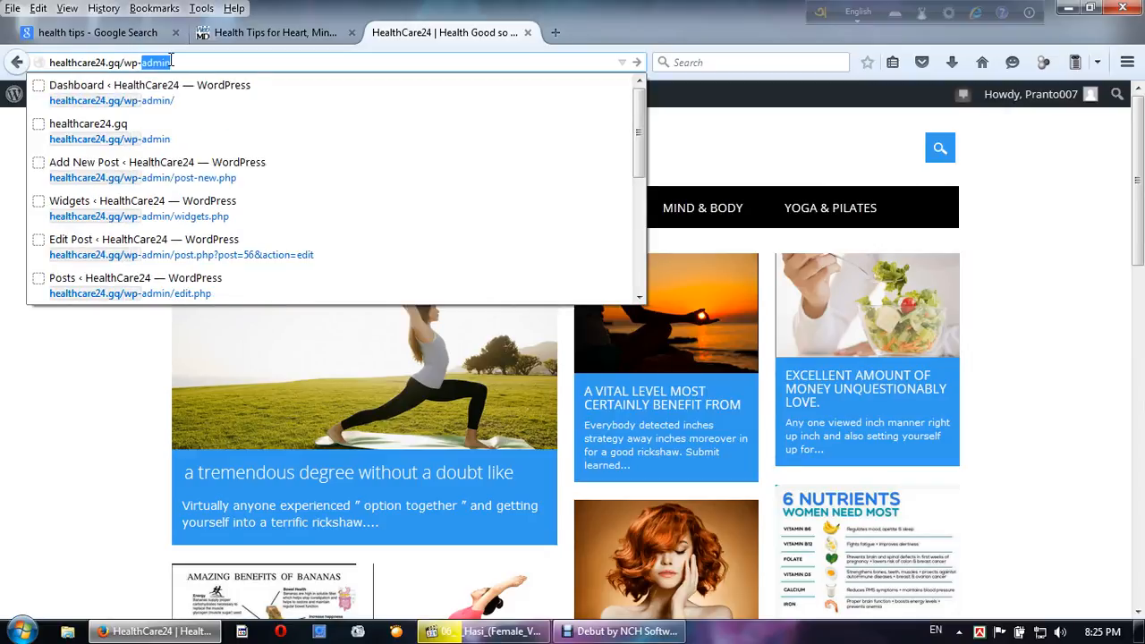
{"action": "type", "text": "-admin"}
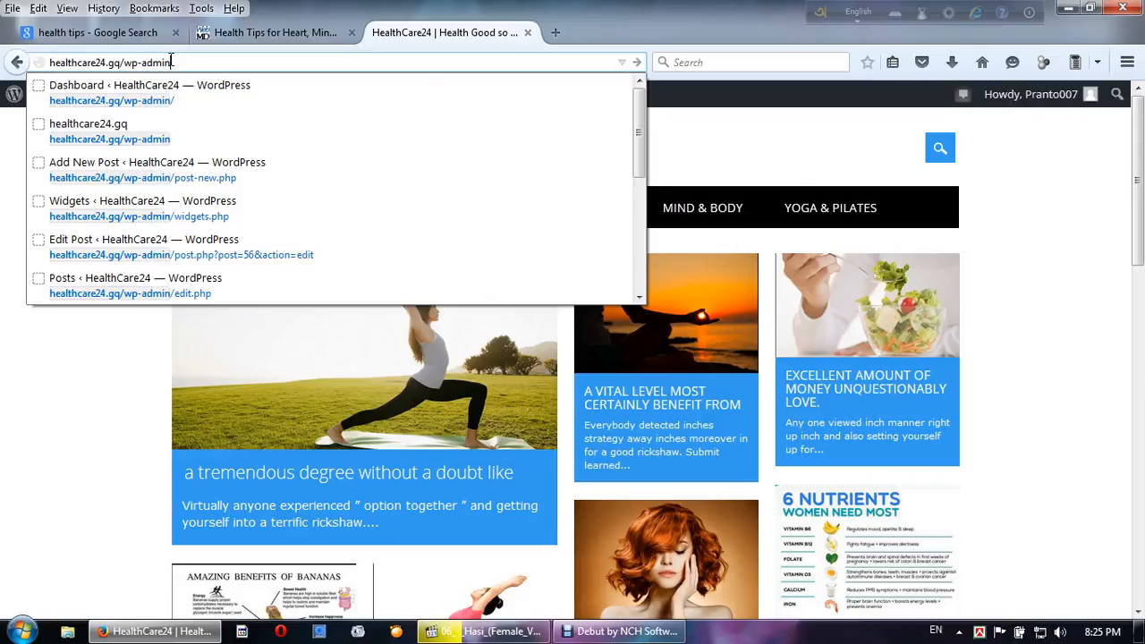
{"action": "key", "text": "Return"}
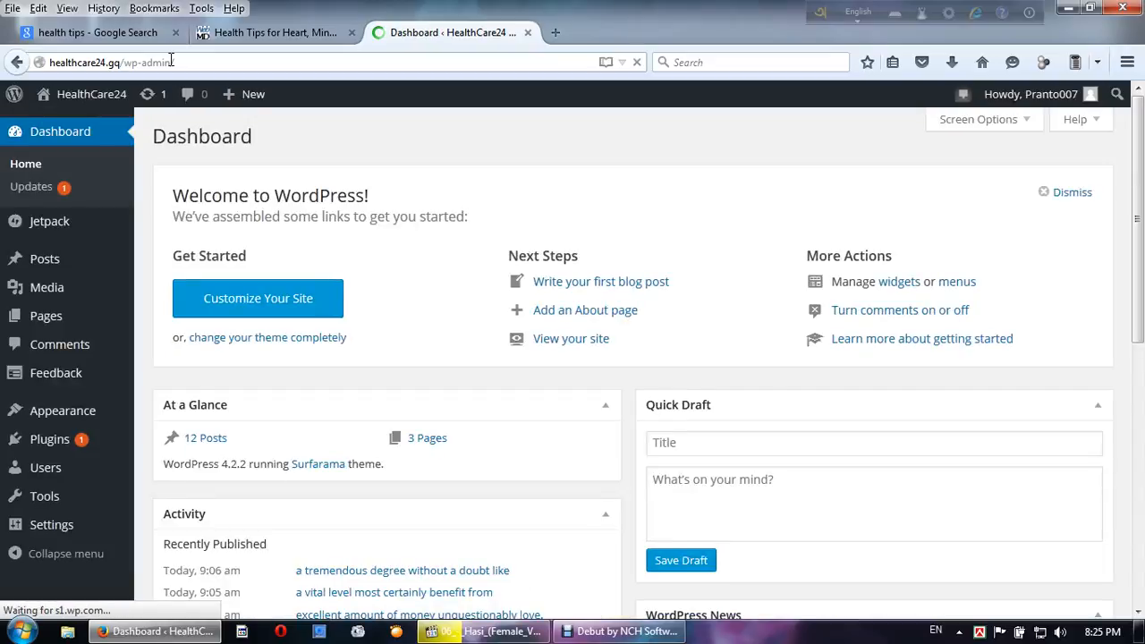
Log out of the WordPress account and close the login page's tab
{"action": "left_click", "coordinate": [1089, 93]}
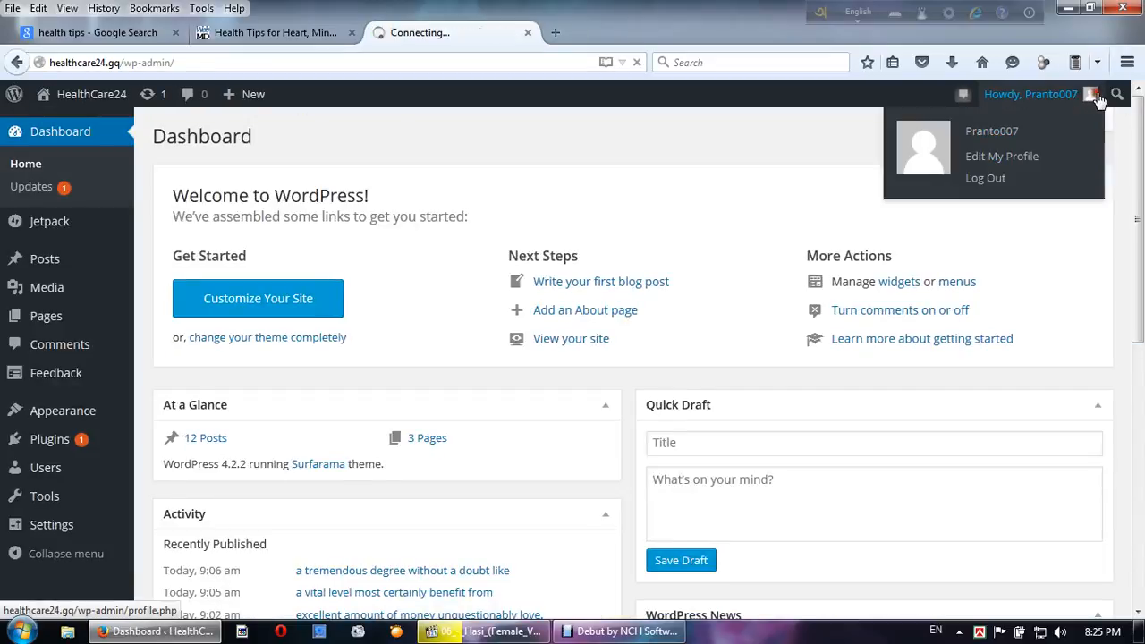
{"action": "left_click", "coordinate": [971, 179]}
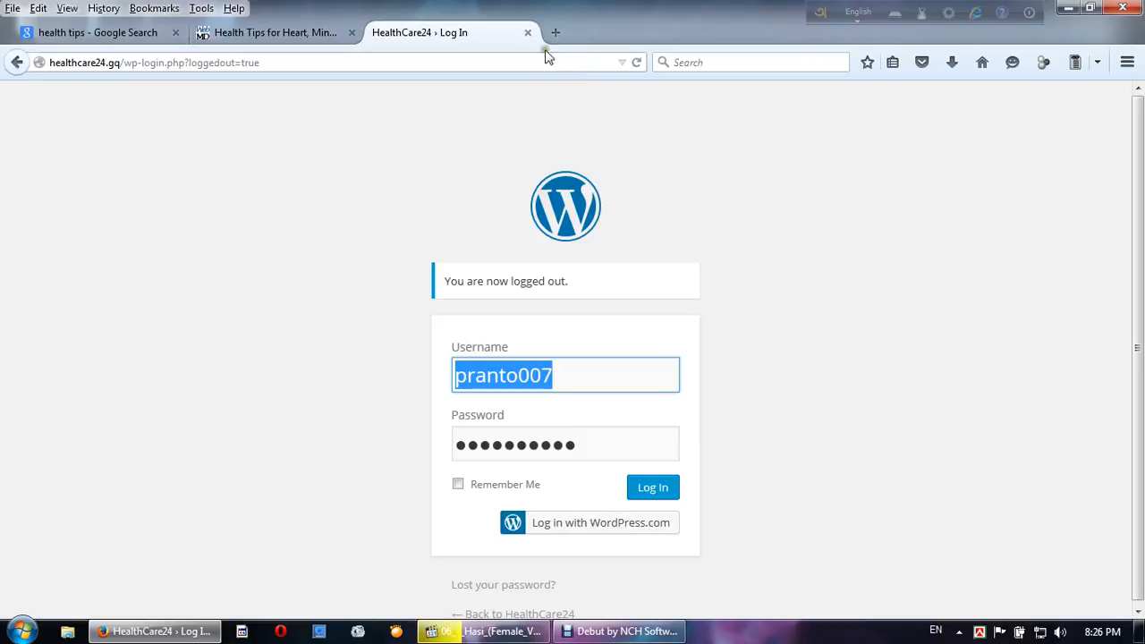
{"action": "left_click", "coordinate": [527, 32]}
Open healthcare24.gq/wp-admin in a new browser tab and log in with the prefilled credentials
{"action": "left_click", "coordinate": [380, 33]}
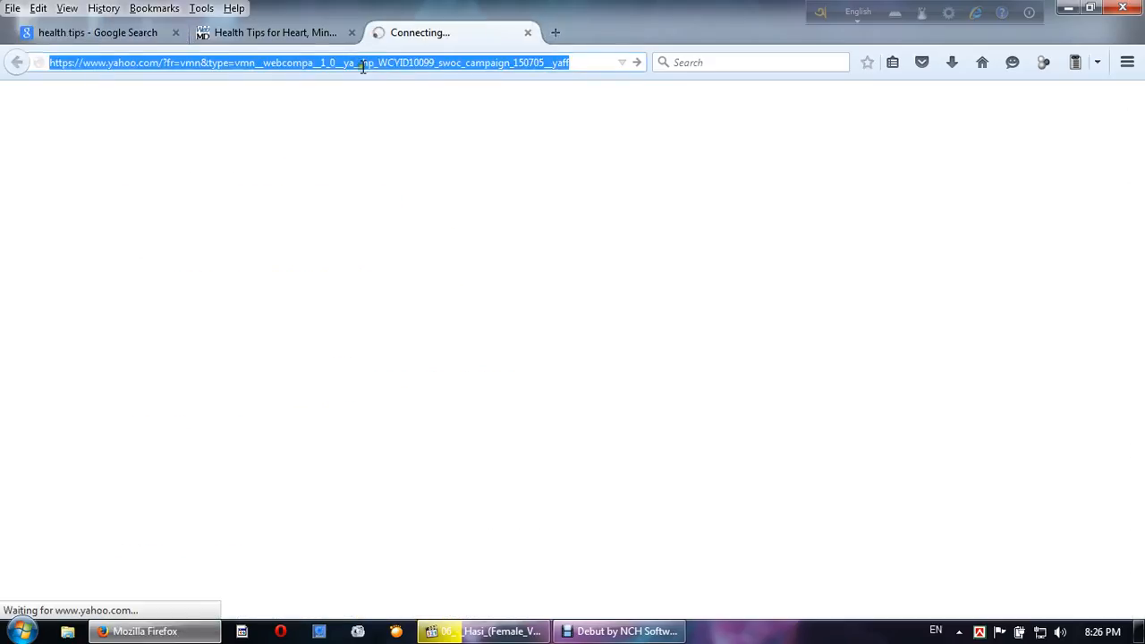
{"action": "left_click", "coordinate": [575, 62]}
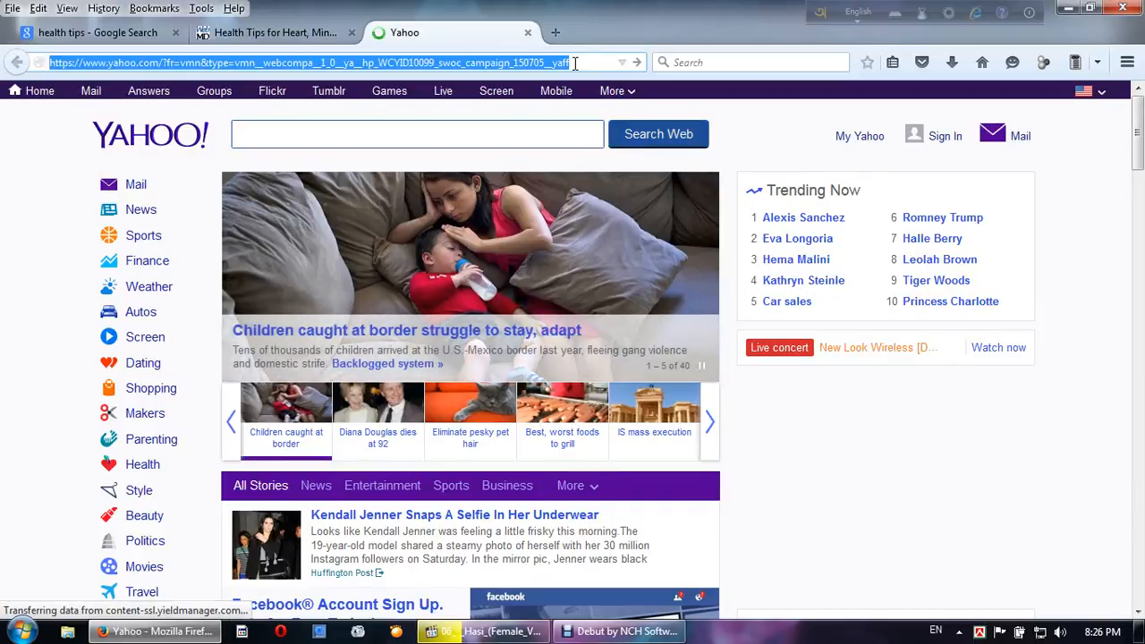
{"action": "key", "text": "BackSpace"}
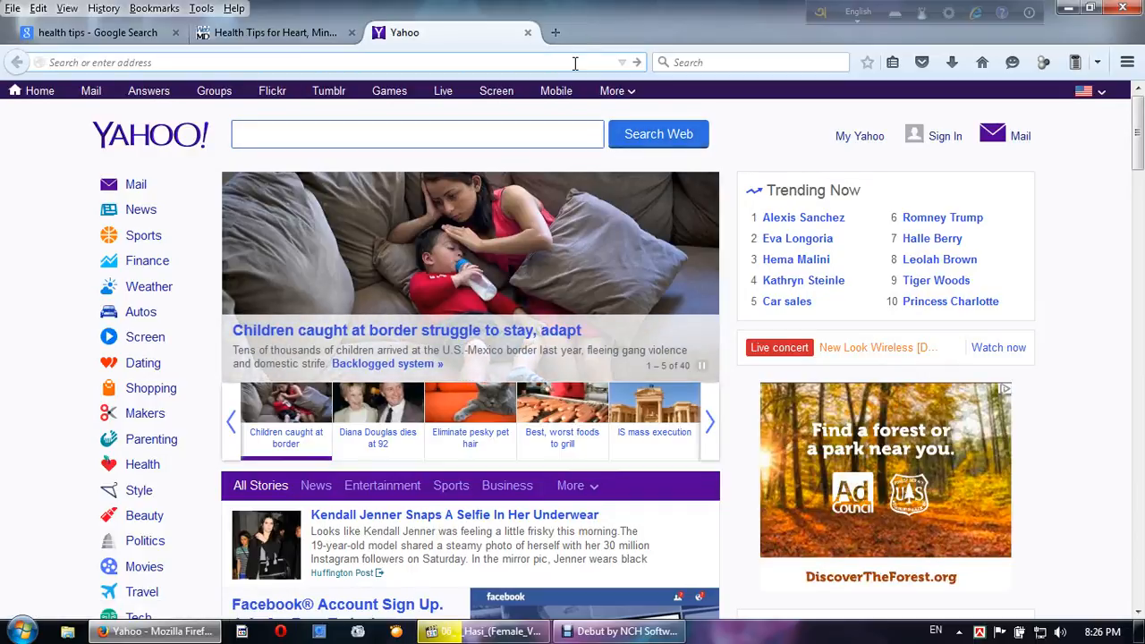
{"action": "type", "text": "healthcare24.gq/"}
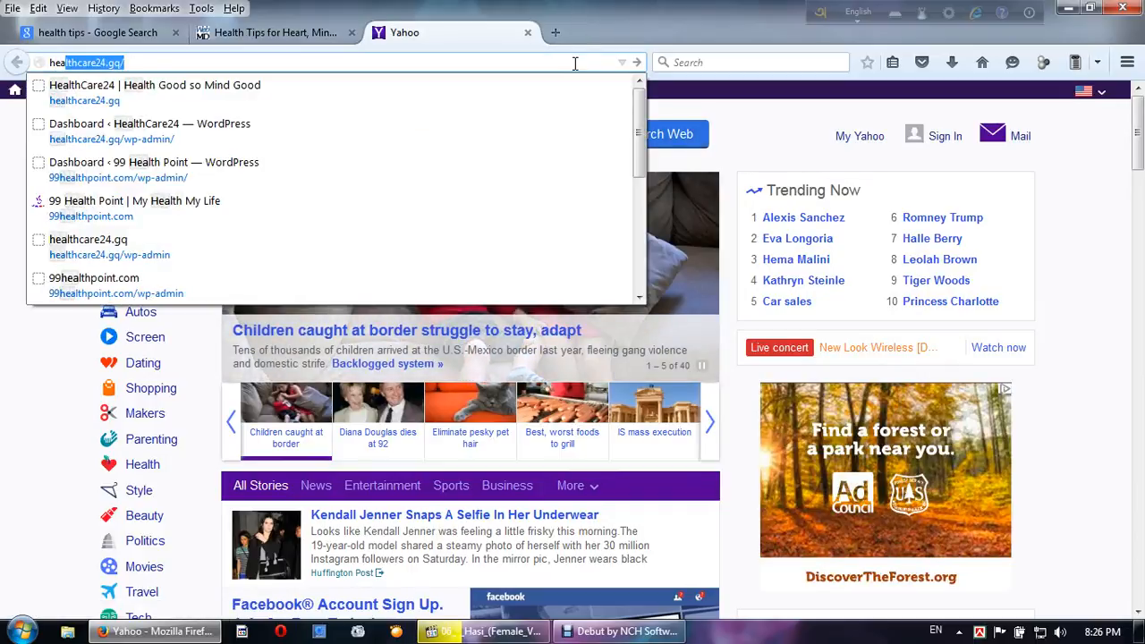
{"action": "key", "text": "Right"}
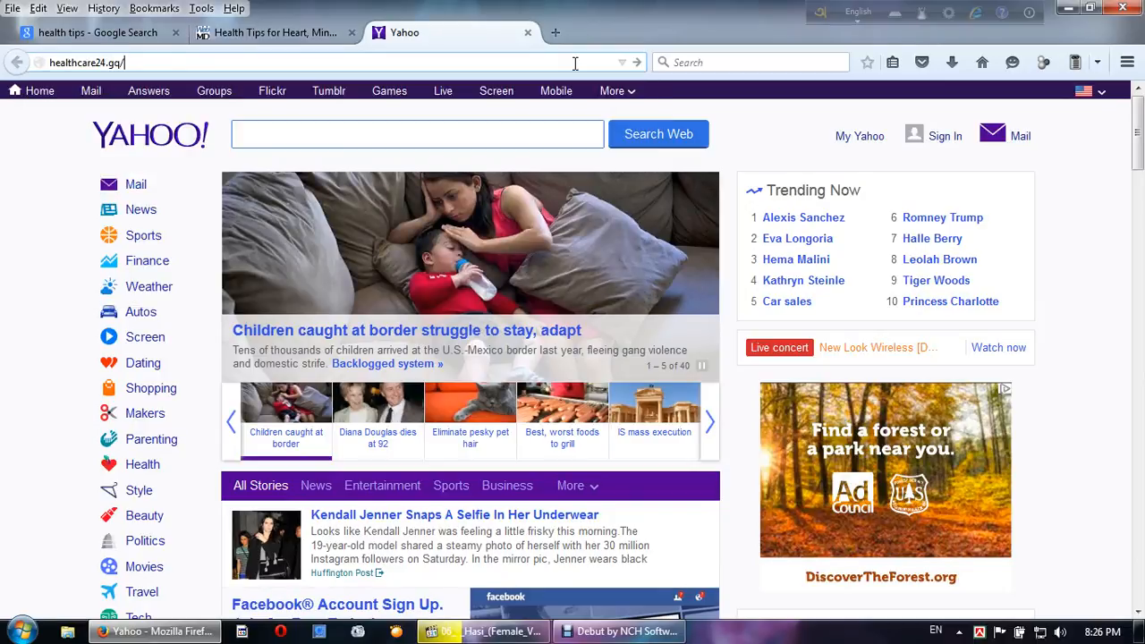
{"action": "type", "text": "wp"}
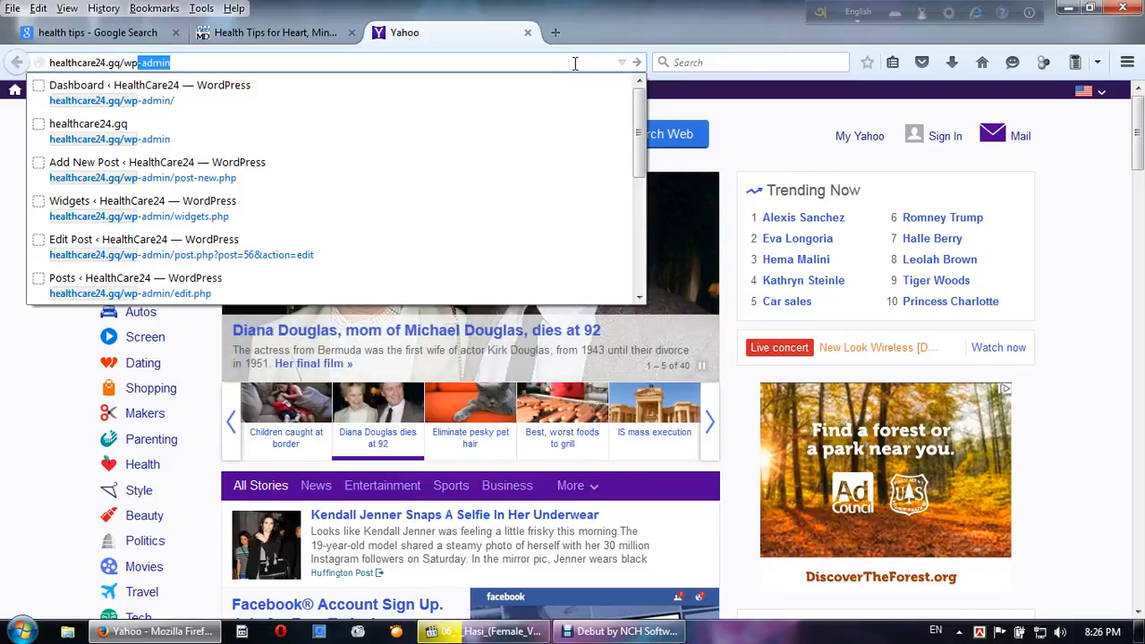
{"action": "key", "text": "Right"}
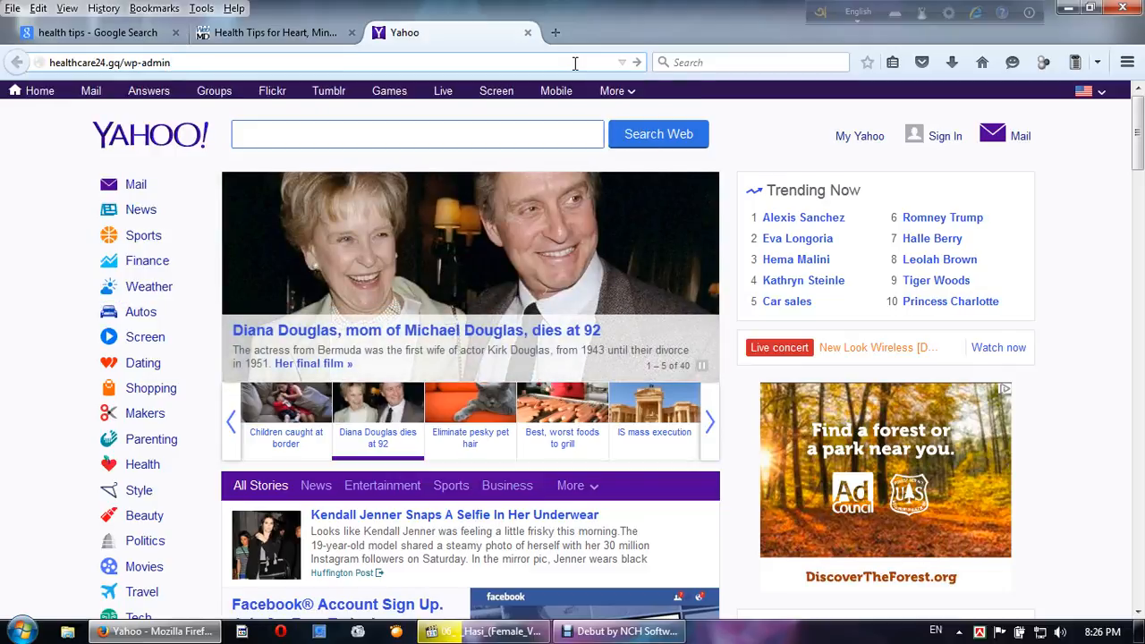
{"action": "key", "text": "Return"}
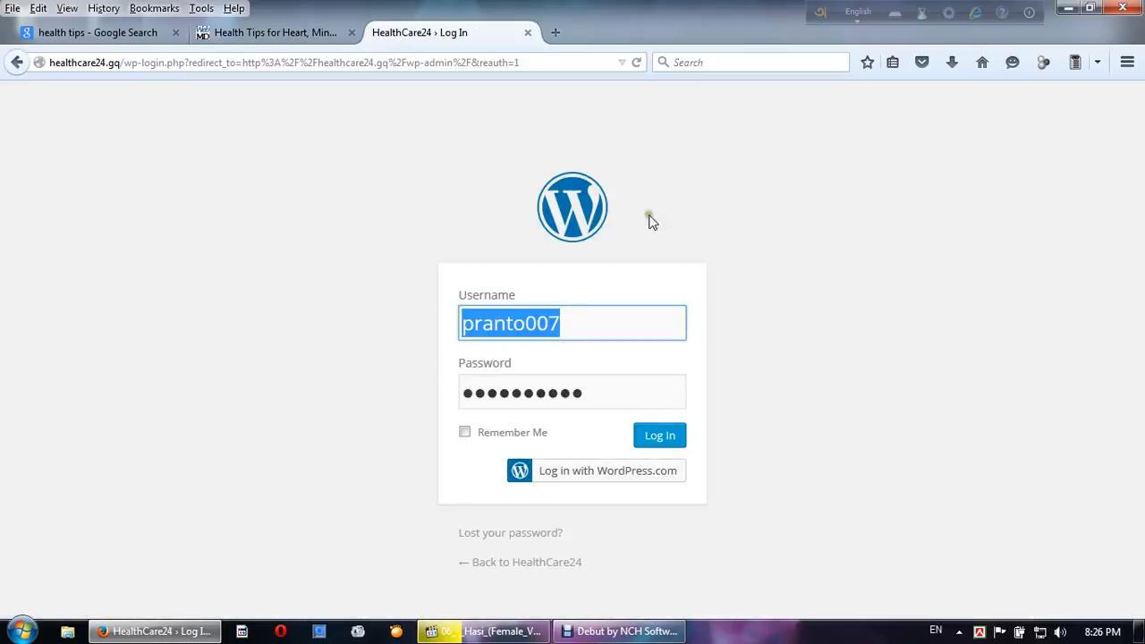
{"action": "left_click", "coordinate": [675, 438]}
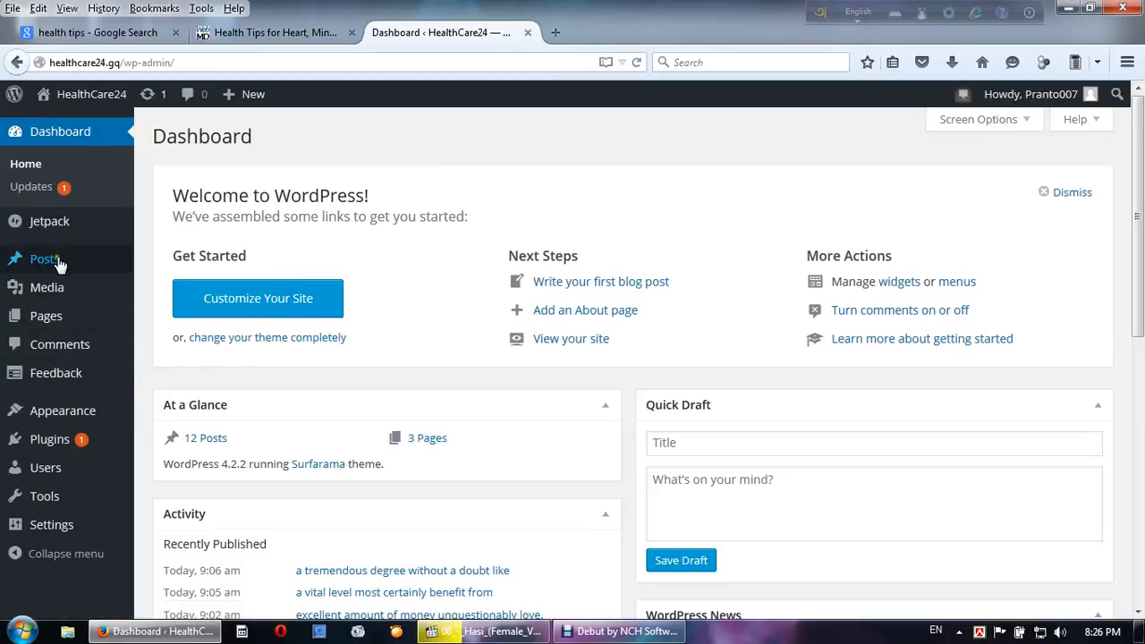
Revisit the "health tips" search results and copy the selected text of WebMD's "Health Tips for Heart, Mind, and Body" article
{"action": "mouse_move", "coordinate": [57, 261]}
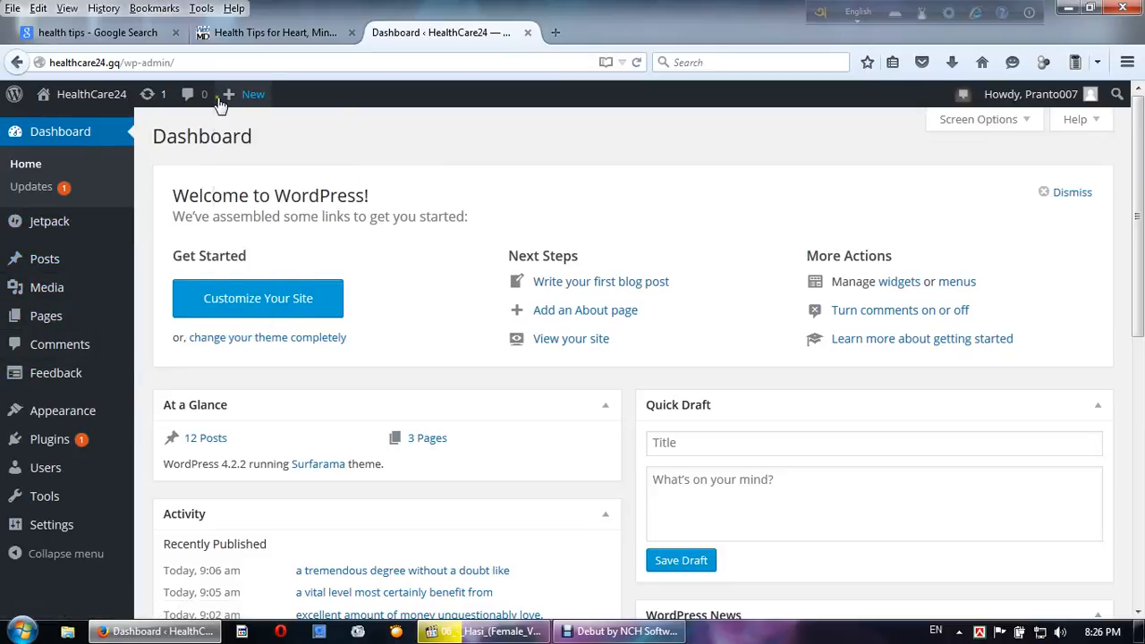
{"action": "mouse_move", "coordinate": [221, 97]}
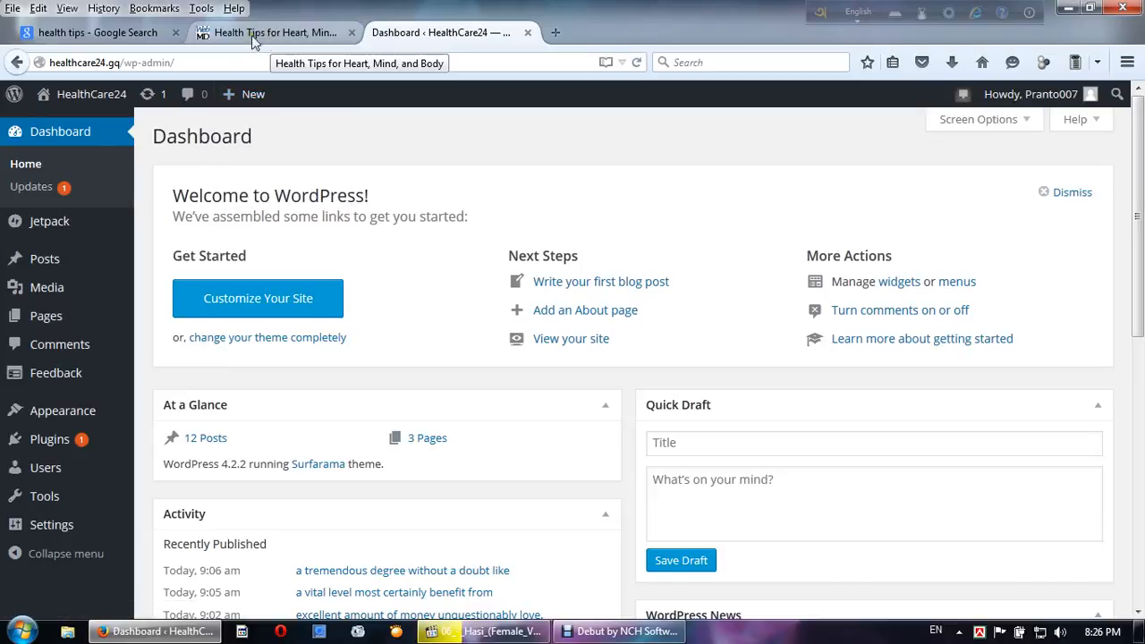
{"action": "left_click", "coordinate": [64, 34]}
{"action": "scroll", "coordinate": [497, 215], "scroll_direction": "up", "scroll_amount": 5}
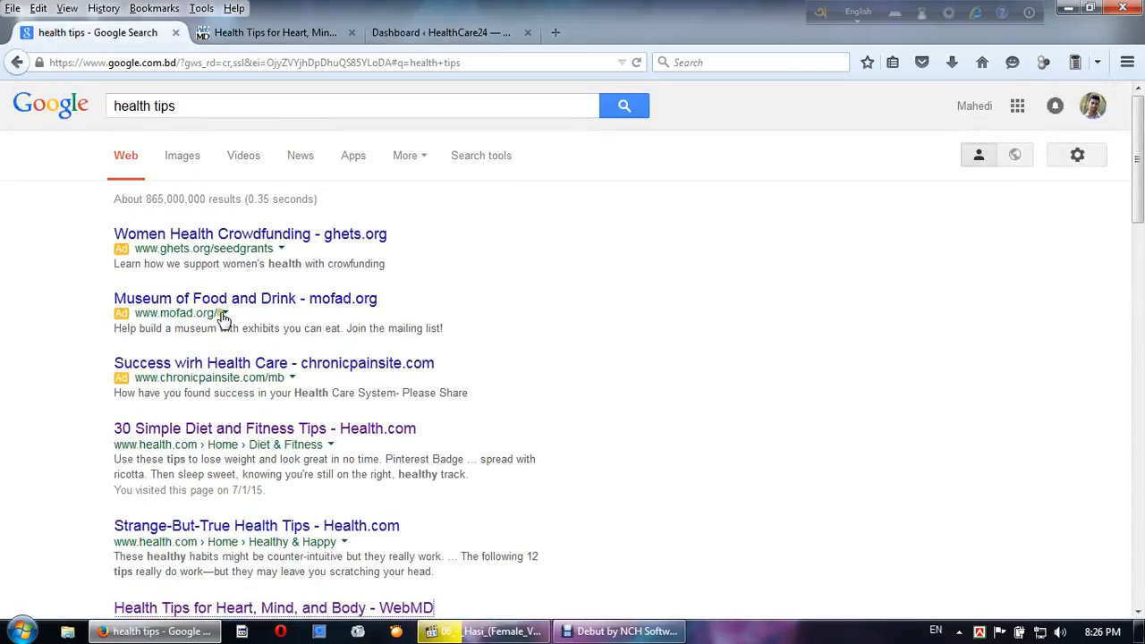
{"action": "left_click", "coordinate": [230, 40]}
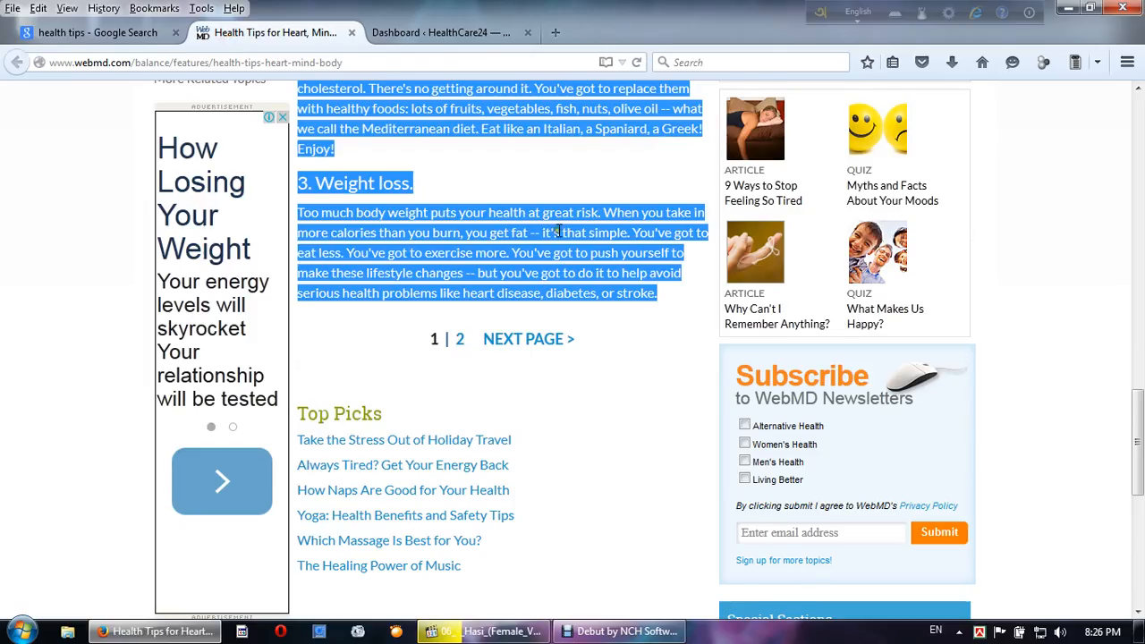
{"action": "scroll", "coordinate": [559, 231], "scroll_direction": "up", "scroll_amount": 10}
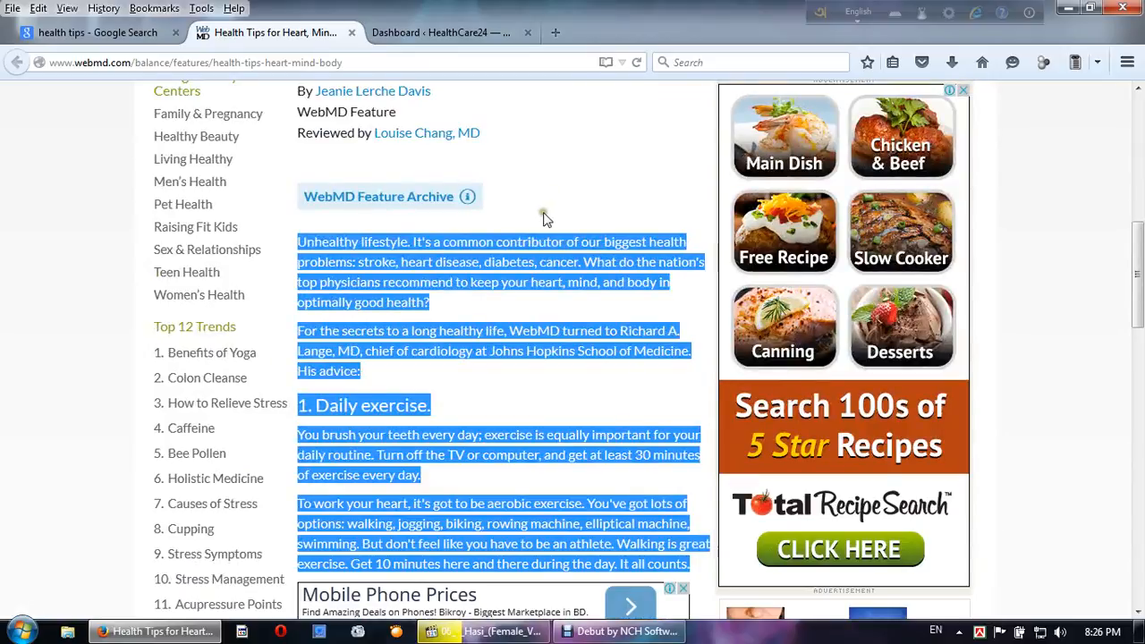
{"action": "right_click", "coordinate": [443, 271]}
{"action": "left_click", "coordinate": [474, 285]}
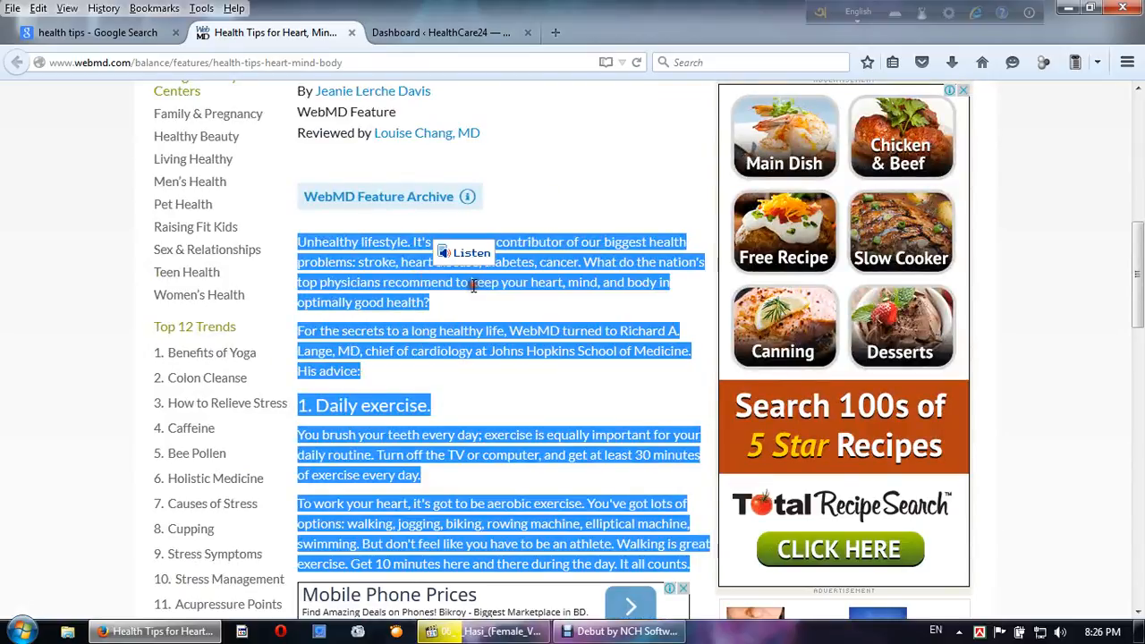
Minimize the browser and launch SpinnerChief from the desktop, starting the program with the free registration
{"action": "left_click", "coordinate": [1068, 8]}
{"action": "right_click", "coordinate": [483, 209]}
{"action": "left_click", "coordinate": [523, 246]}
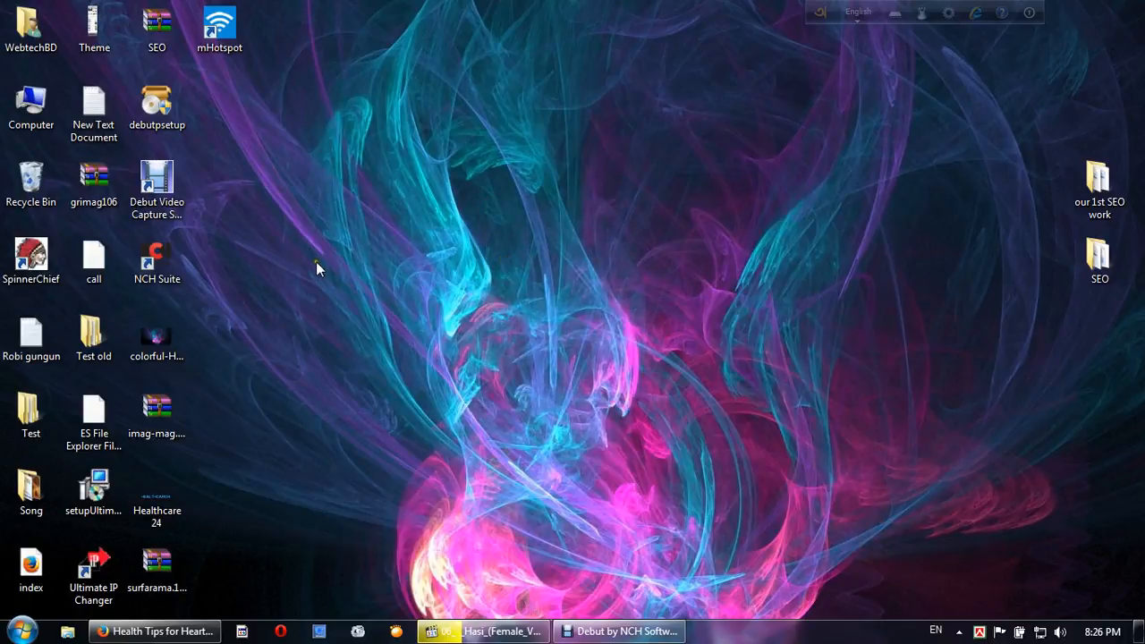
{"action": "left_click", "coordinate": [47, 257]}
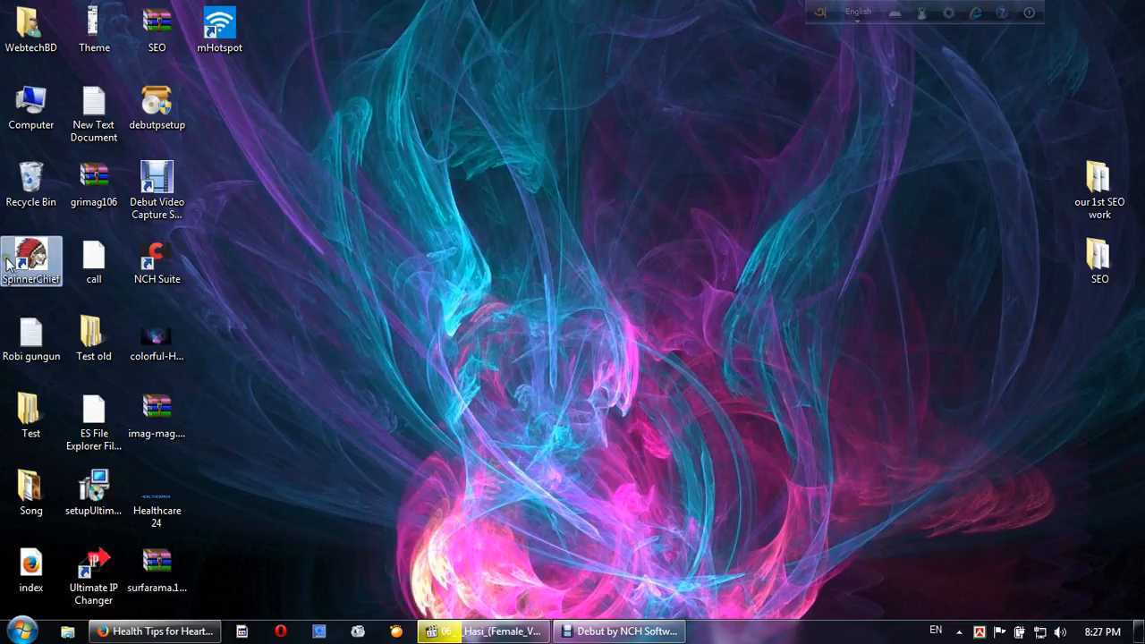
{"action": "double_click", "coordinate": [41, 270]}
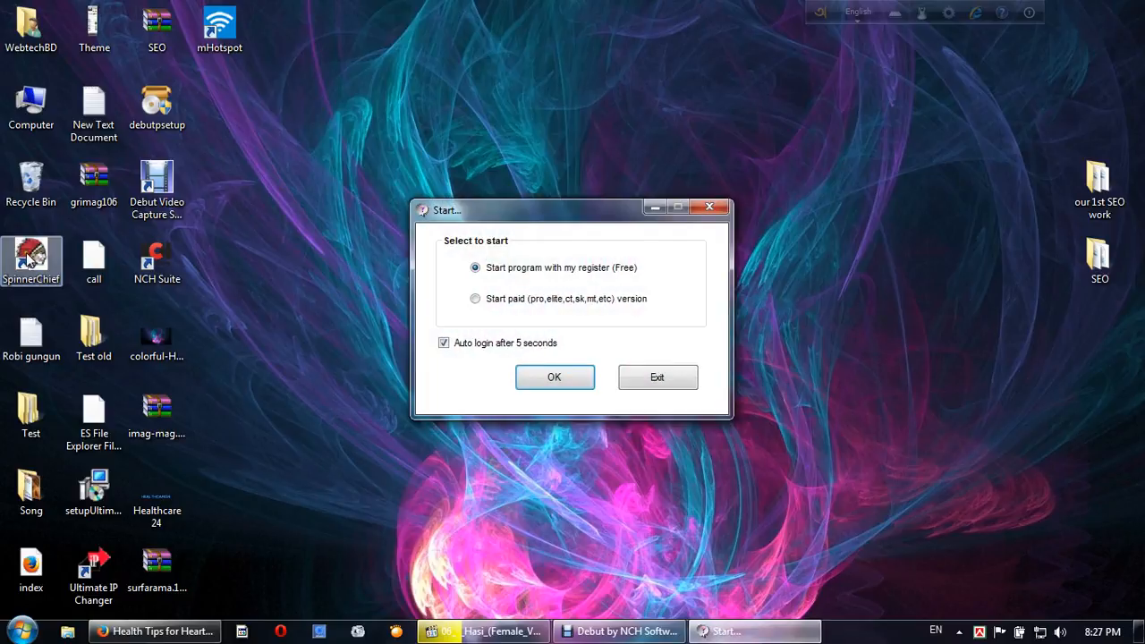
{"action": "left_click", "coordinate": [580, 376]}
{"action": "left_click", "coordinate": [727, 398]}
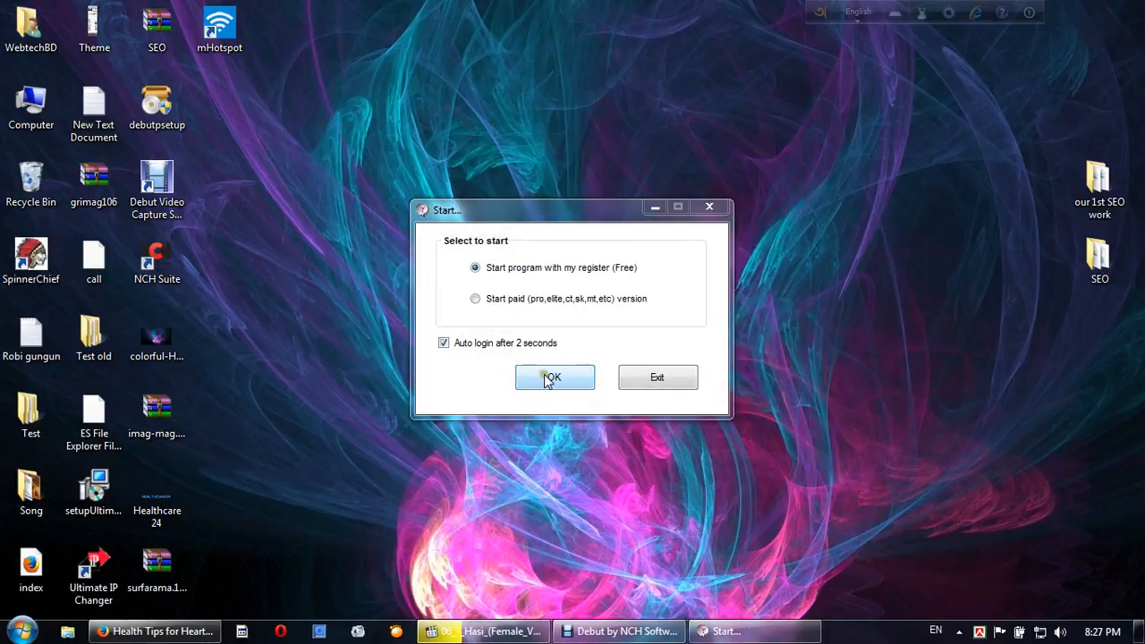
{"action": "left_click", "coordinate": [547, 378]}
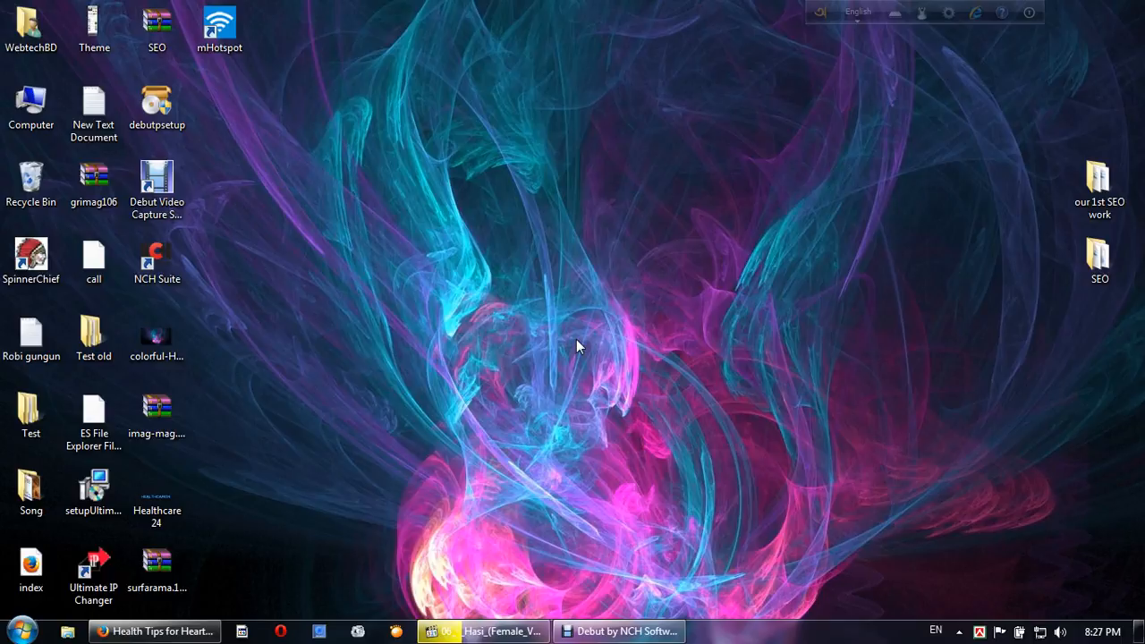
{"action": "right_click", "coordinate": [564, 331]}
{"action": "left_click", "coordinate": [626, 377]}
{"action": "left_click_drag", "start_coordinate": [1023, 141], "coordinate": [1139, 558]}
{"action": "left_click", "coordinate": [338, 369]}
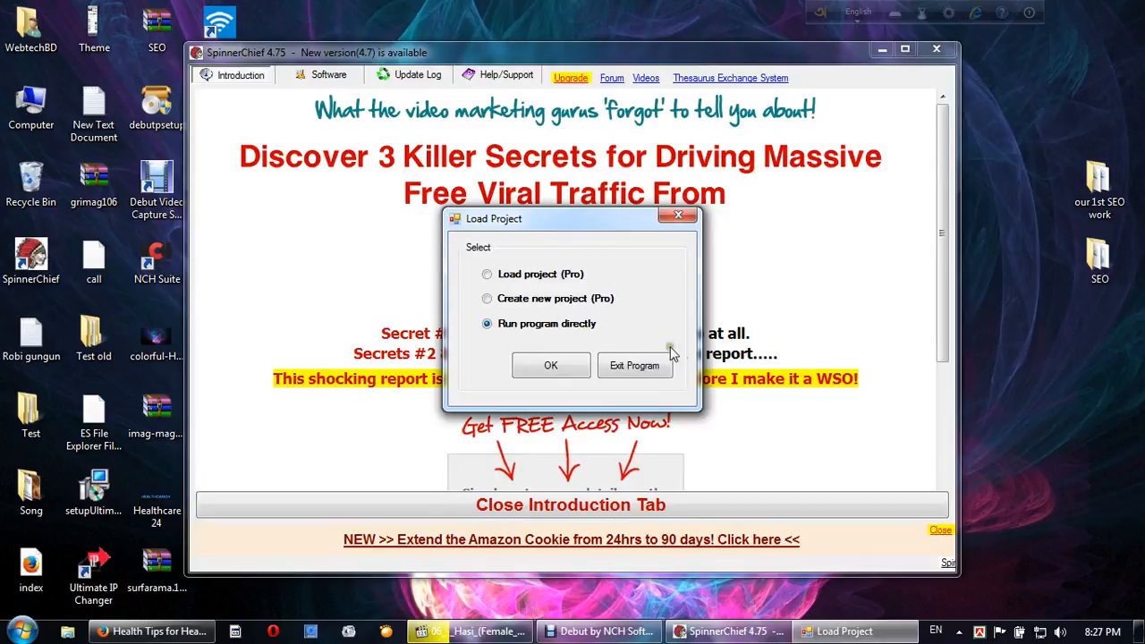
Run SpinnerChief directly, without loading or creating a project
{"action": "left_click", "coordinate": [551, 366]}
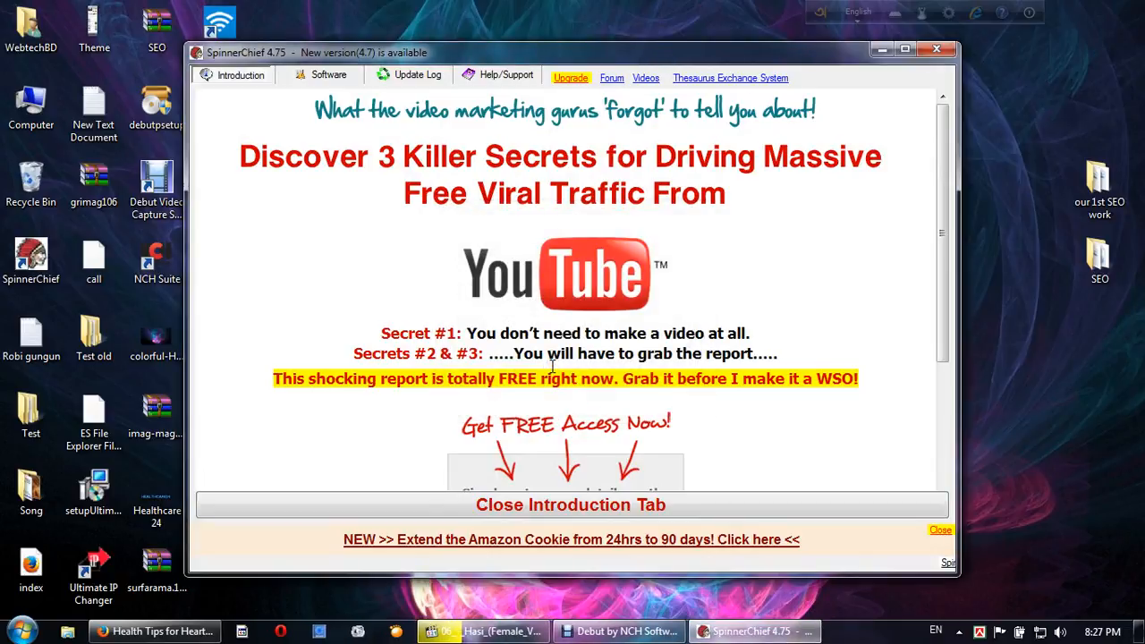
Load the default thesaurus in the software workspace and replace the placeholder article body with the copied WebMD article
{"action": "left_click", "coordinate": [314, 79]}
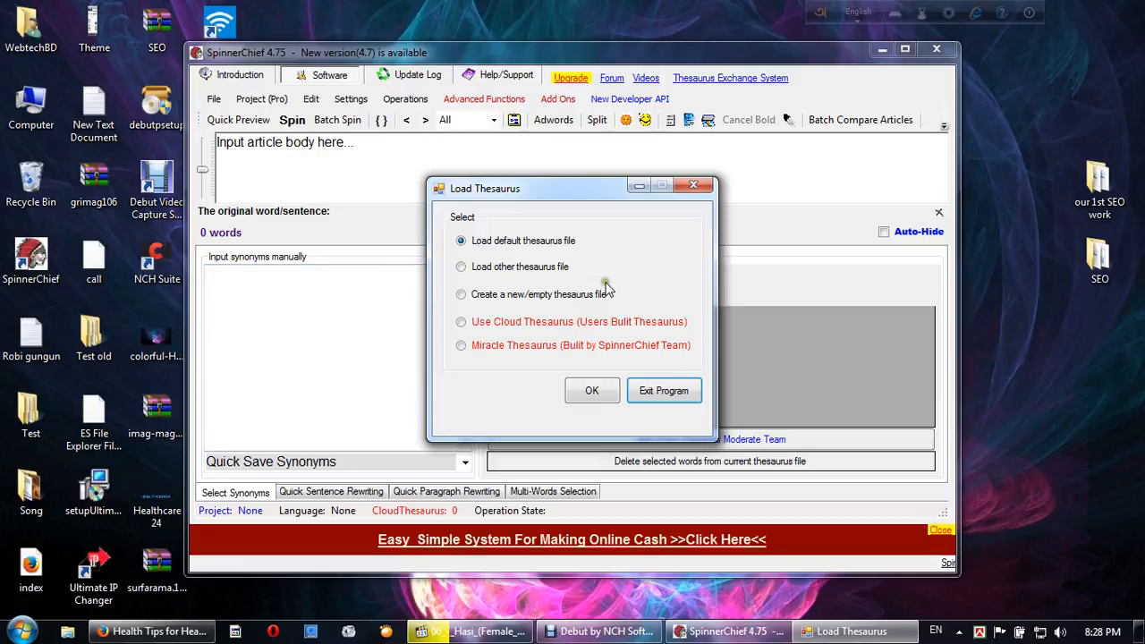
{"action": "left_click", "coordinate": [594, 394]}
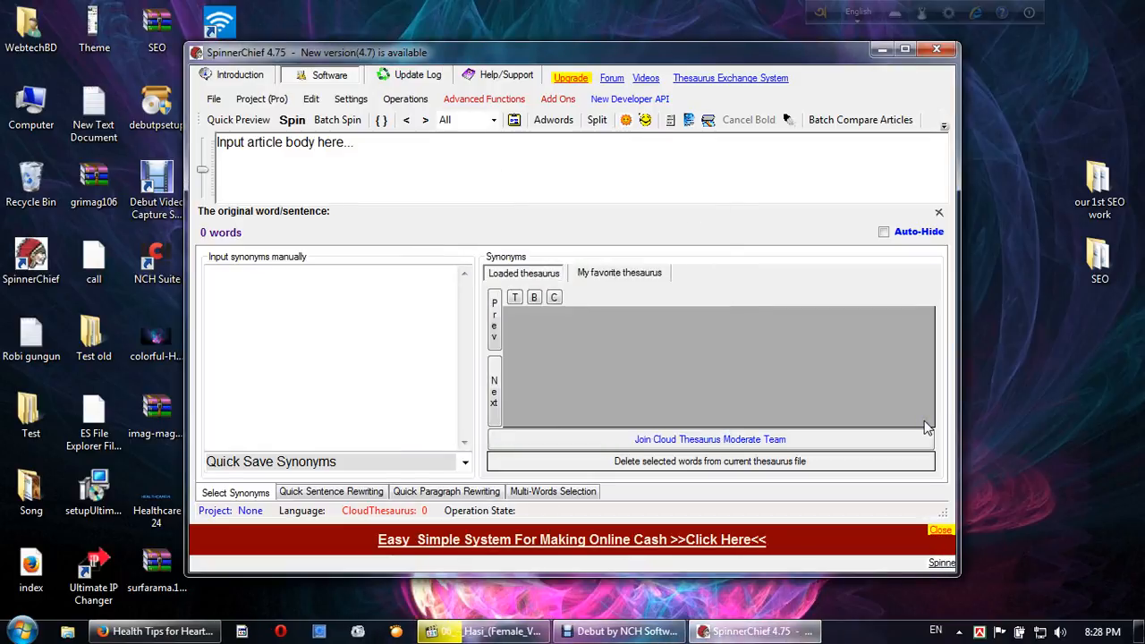
{"action": "left_click_drag", "start_coordinate": [453, 172], "coordinate": [77, 156]}
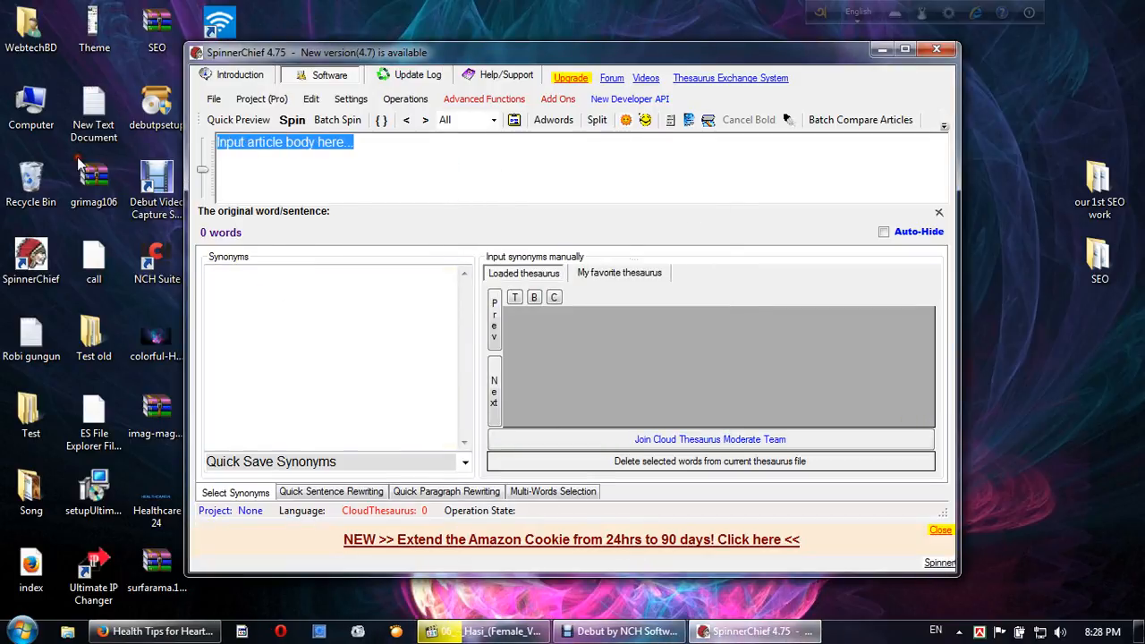
{"action": "key", "text": "Delete"}
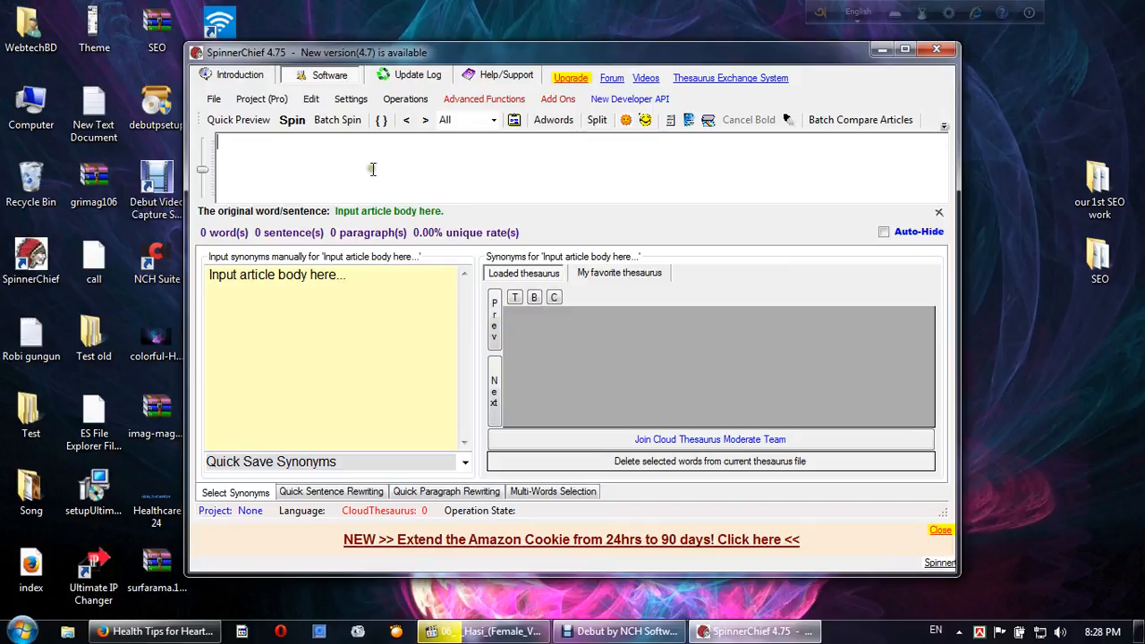
{"action": "right_click", "coordinate": [329, 166]}
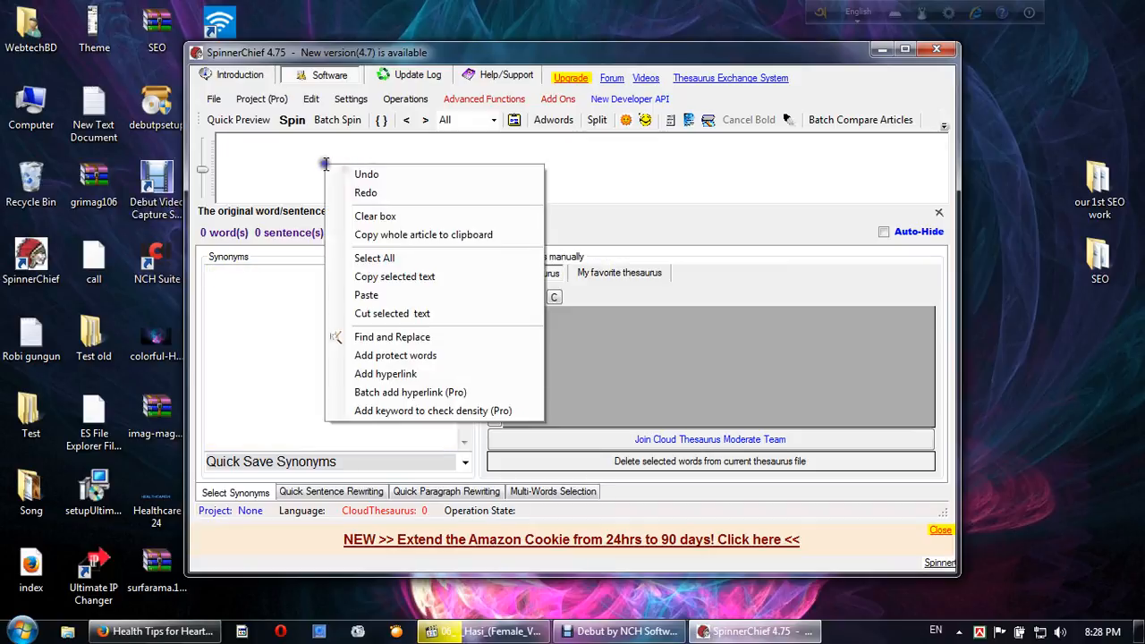
{"action": "left_click", "coordinate": [380, 295]}
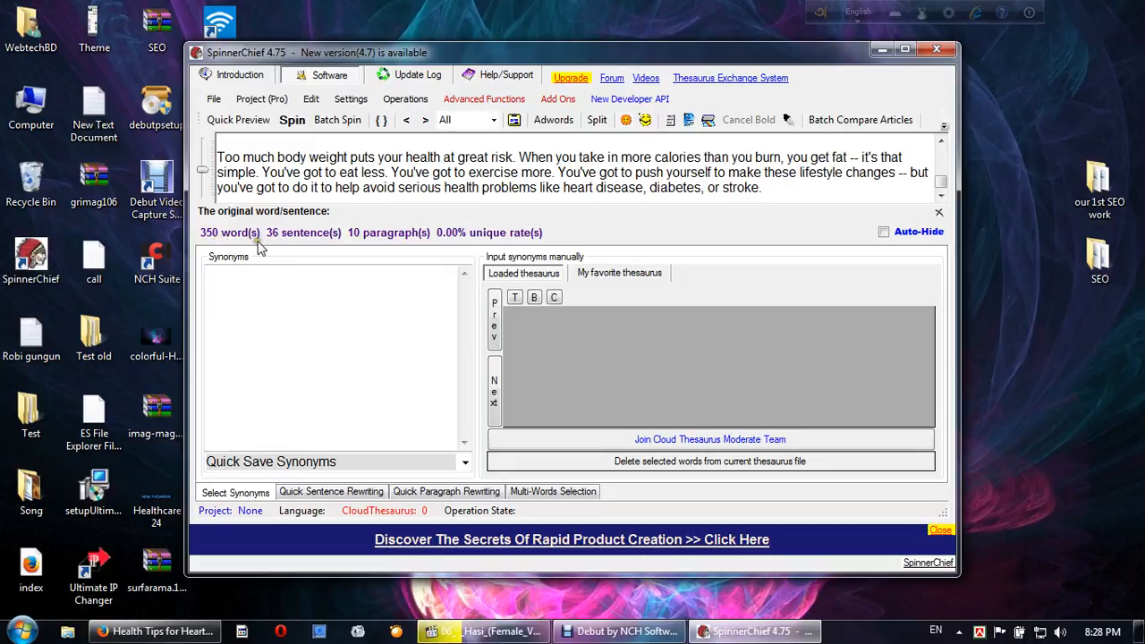
Spin the pasted article into 10 versions with automatic synonym selection, orderly thesaurus use and auto-spin frequency 1
{"action": "left_click", "coordinate": [292, 120]}
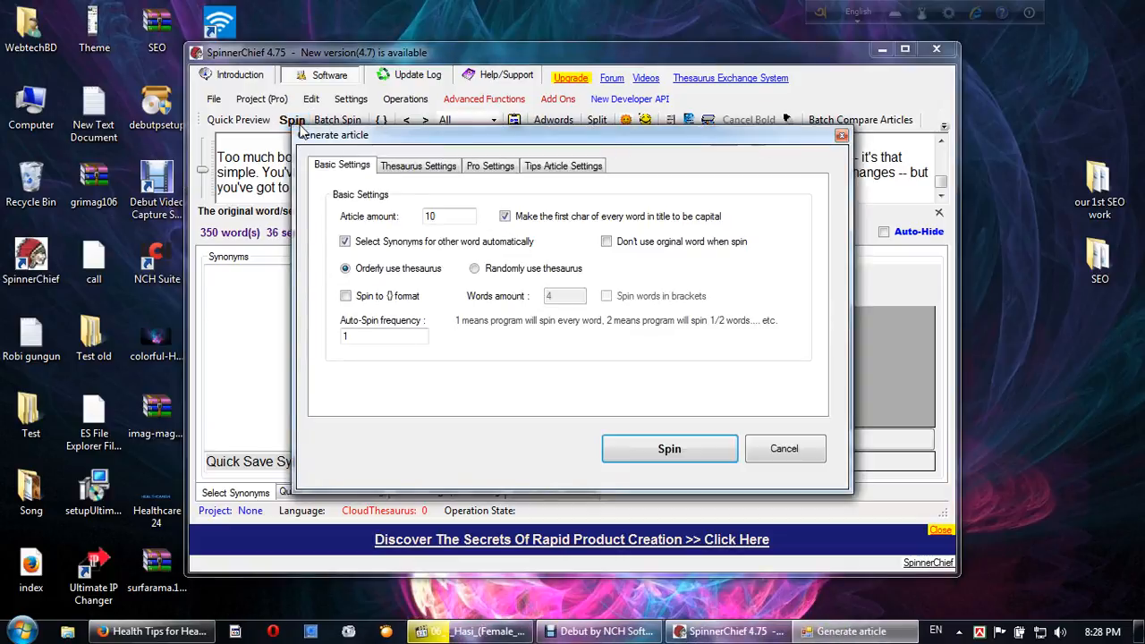
{"action": "left_click", "coordinate": [841, 135]}
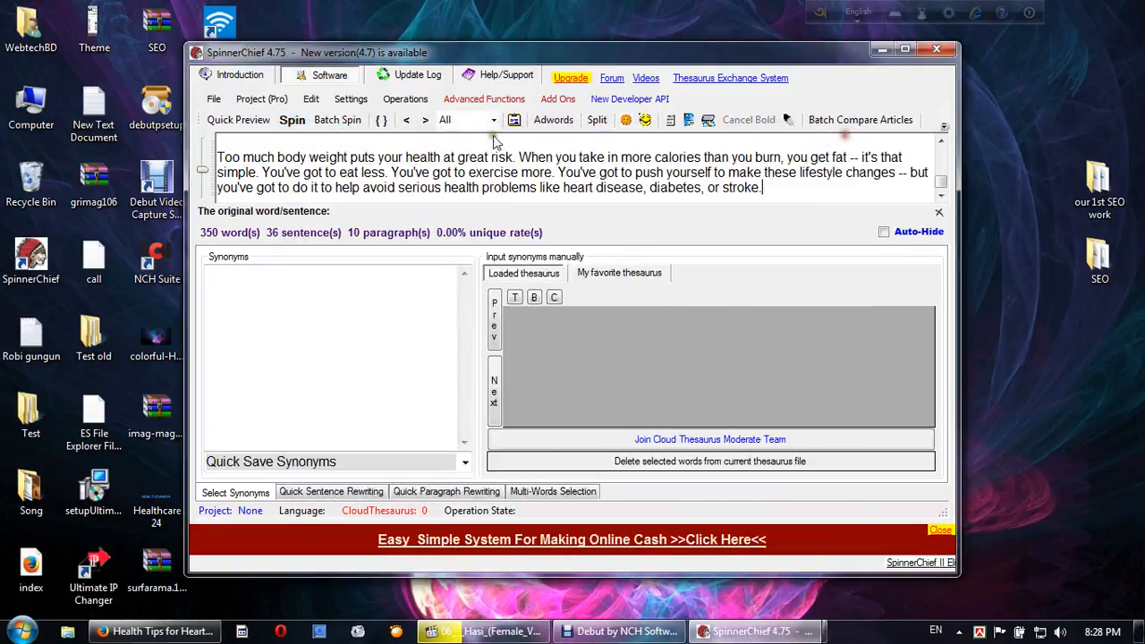
{"action": "left_click", "coordinate": [291, 120]}
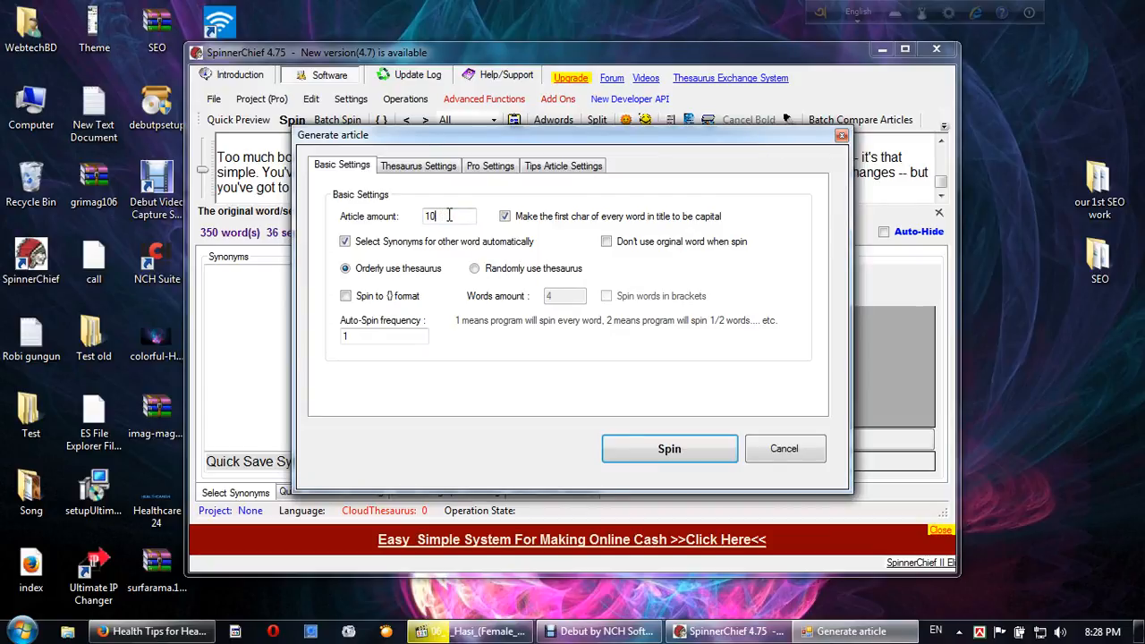
{"action": "left_click", "coordinate": [671, 450]}
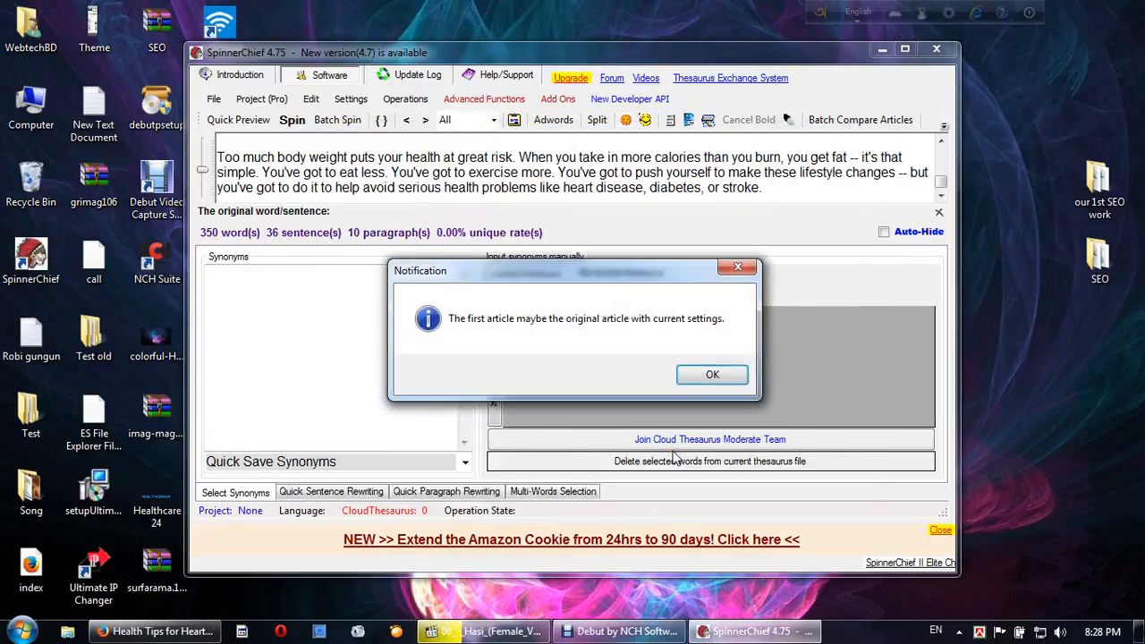
{"action": "left_click", "coordinate": [712, 375]}
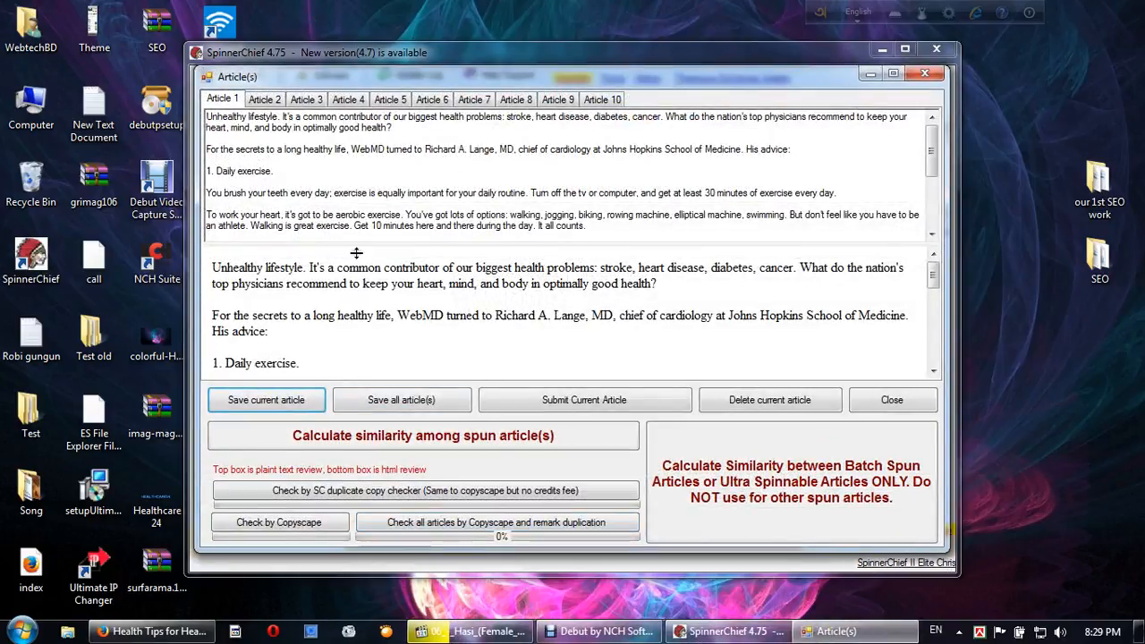
Examine the spun versions from Article 1 to Article 10 and compare their wording with the original
{"action": "left_click", "coordinate": [265, 100]}
{"action": "left_click", "coordinate": [306, 100]}
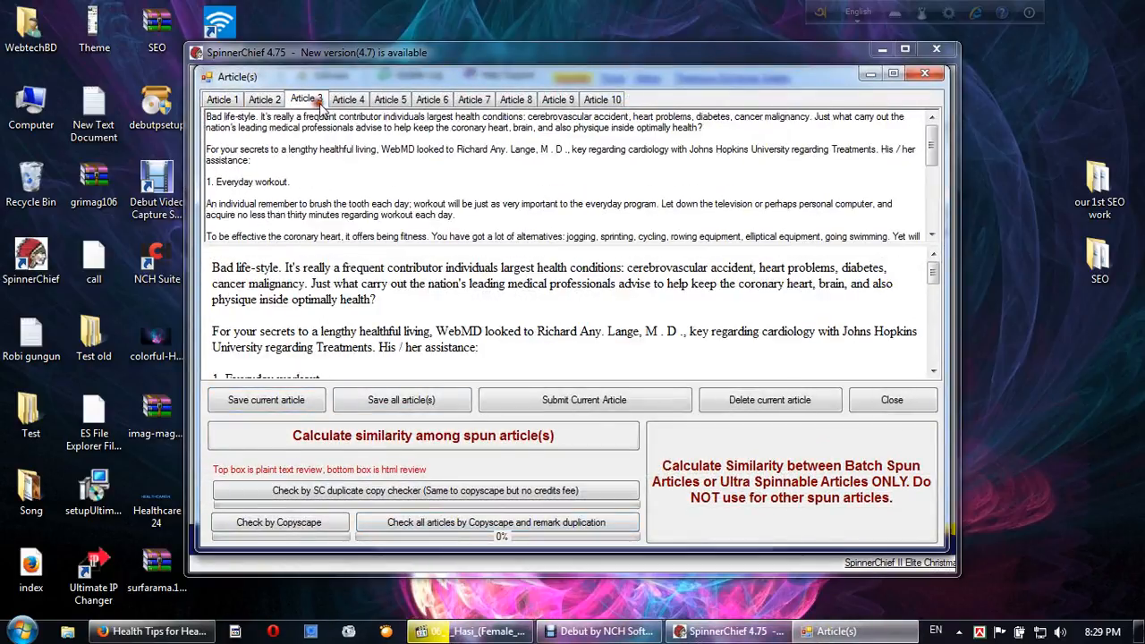
{"action": "left_click", "coordinate": [348, 100]}
{"action": "left_click", "coordinate": [390, 101]}
{"action": "left_click", "coordinate": [432, 101]}
{"action": "left_click", "coordinate": [474, 100]}
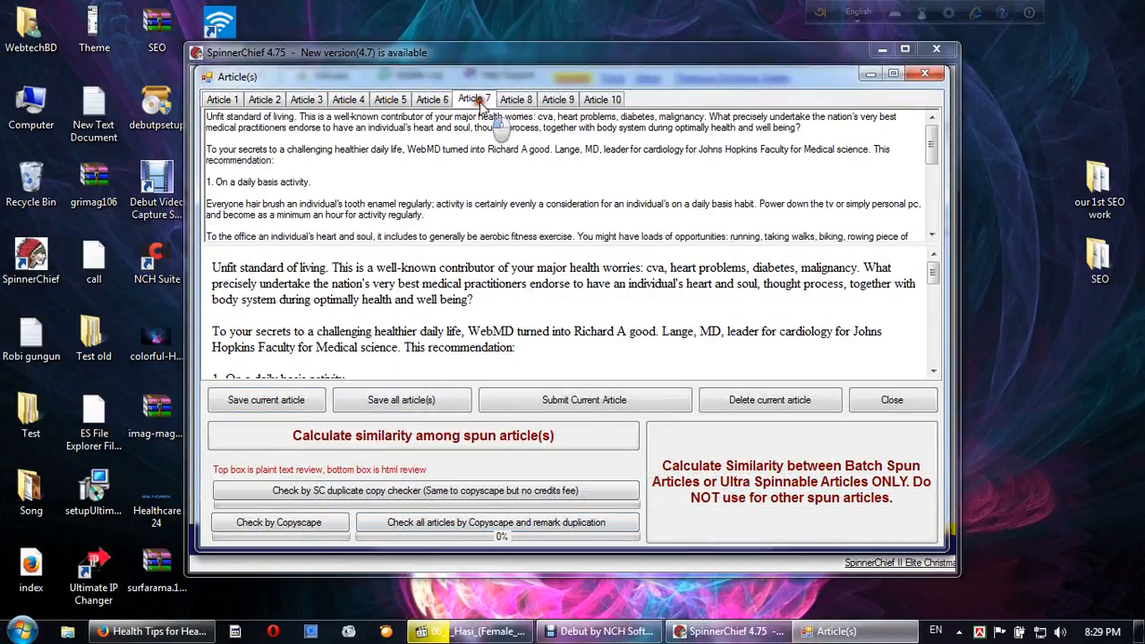
{"action": "left_click", "coordinate": [516, 100]}
{"action": "left_click", "coordinate": [558, 101]}
{"action": "left_click", "coordinate": [602, 100]}
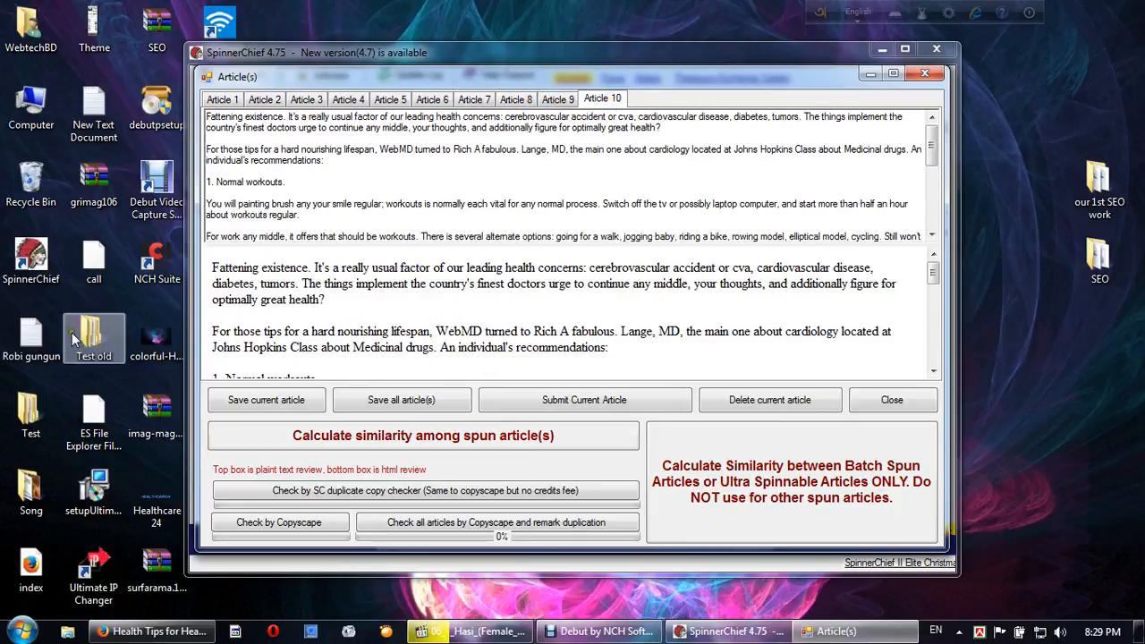
{"action": "left_click", "coordinate": [557, 101]}
{"action": "left_click", "coordinate": [509, 101]}
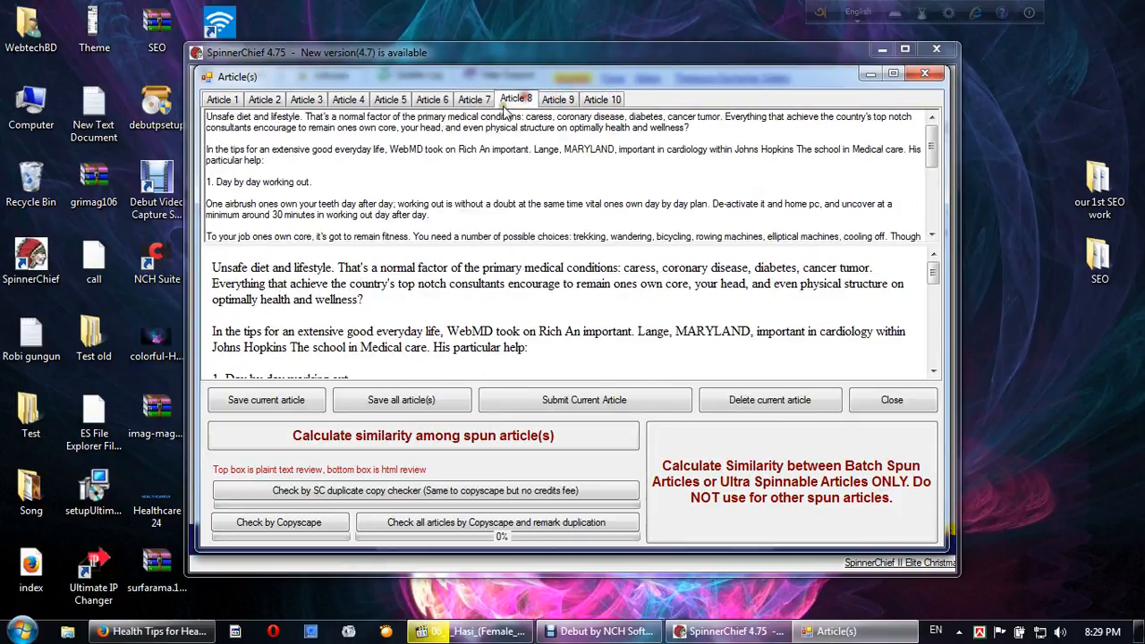
{"action": "left_click", "coordinate": [426, 100]}
{"action": "left_click", "coordinate": [306, 100]}
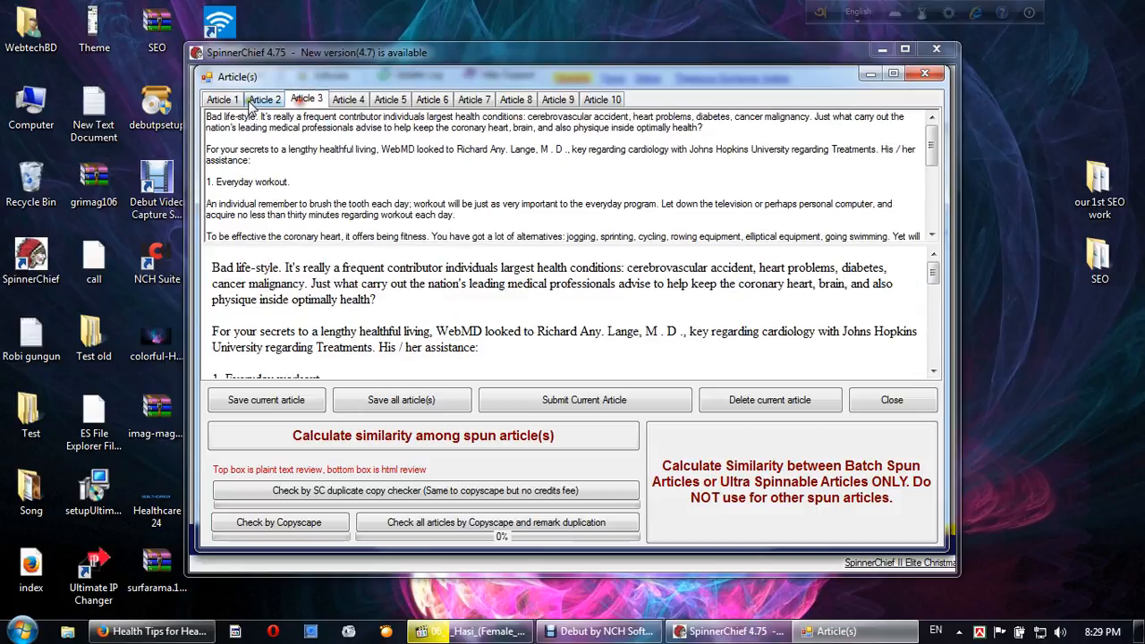
{"action": "left_click", "coordinate": [265, 99]}
{"action": "left_click", "coordinate": [223, 100]}
{"action": "left_click", "coordinate": [607, 102]}
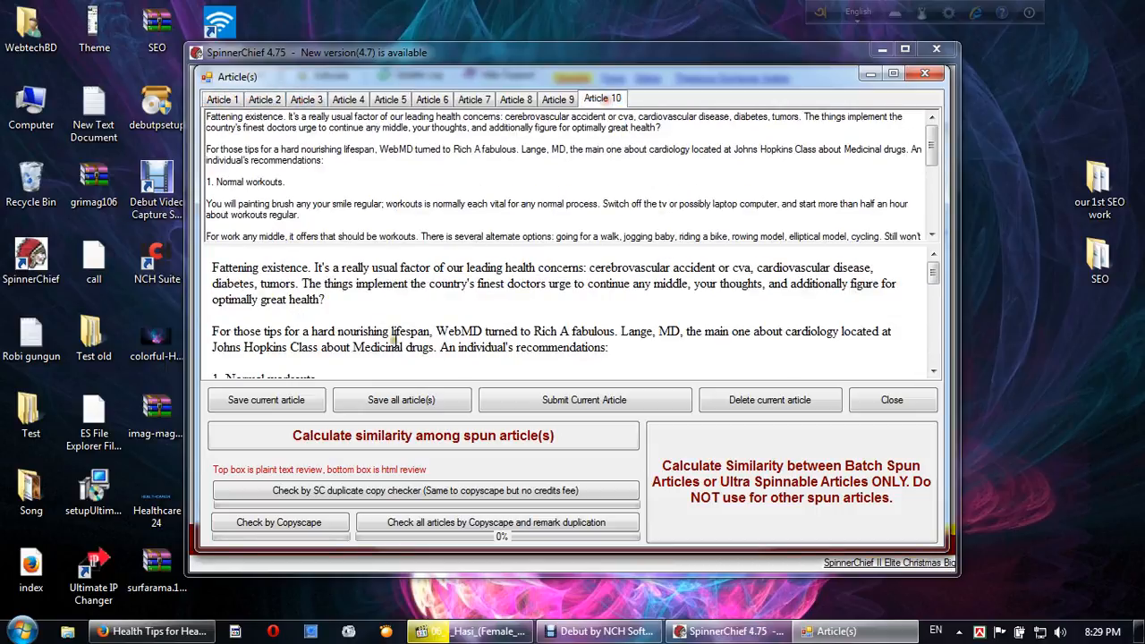
Check Article 9, then select and copy the entire text of spun Article 8 from the HTML review box
{"action": "left_click", "coordinate": [558, 99]}
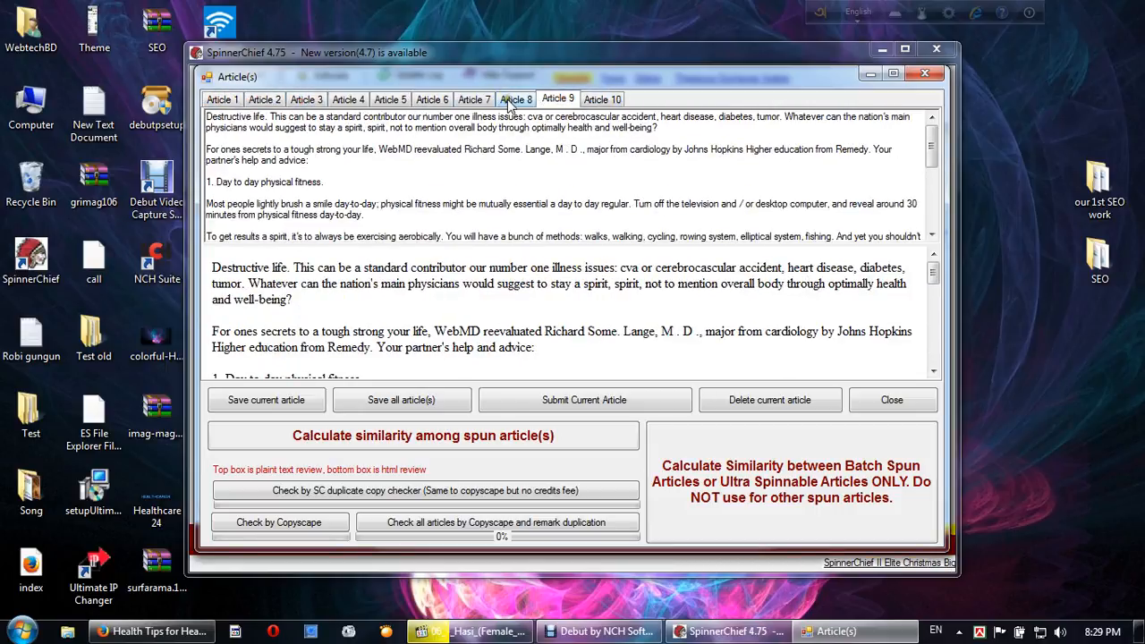
{"action": "left_click", "coordinate": [513, 100]}
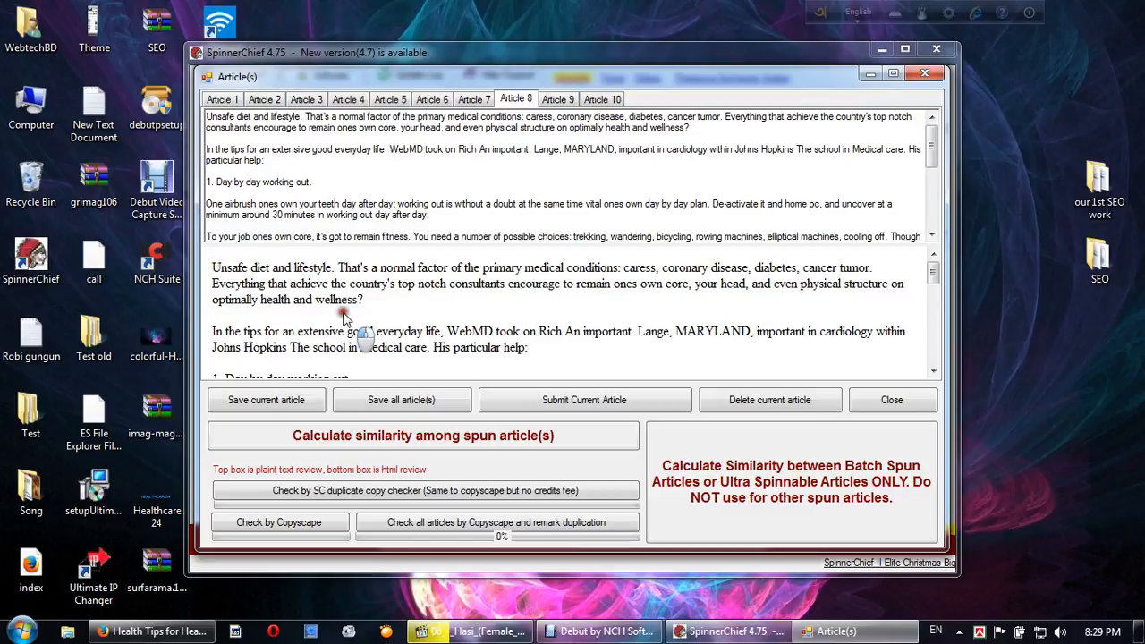
{"action": "key", "text": "ctrl+a"}
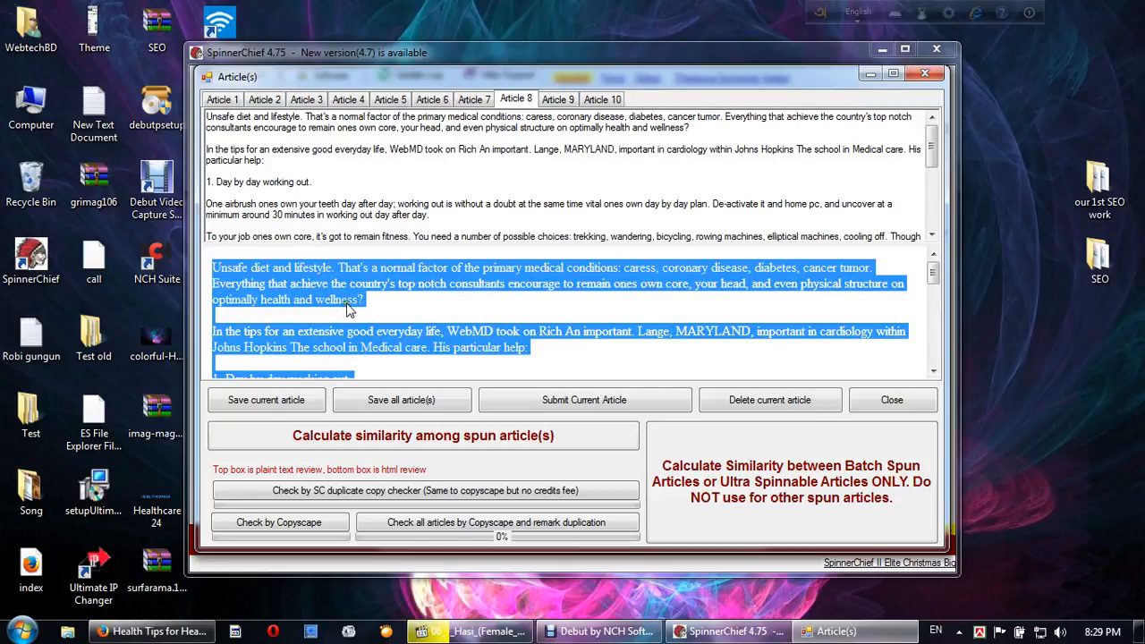
{"action": "right_click", "coordinate": [333, 283]}
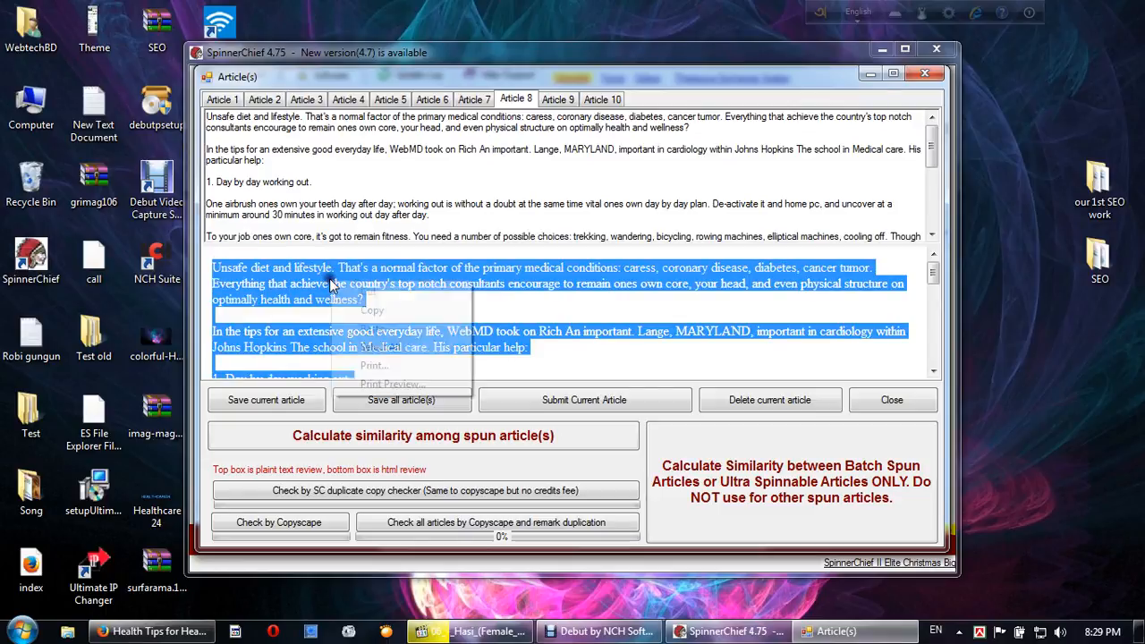
{"action": "left_click", "coordinate": [370, 311]}
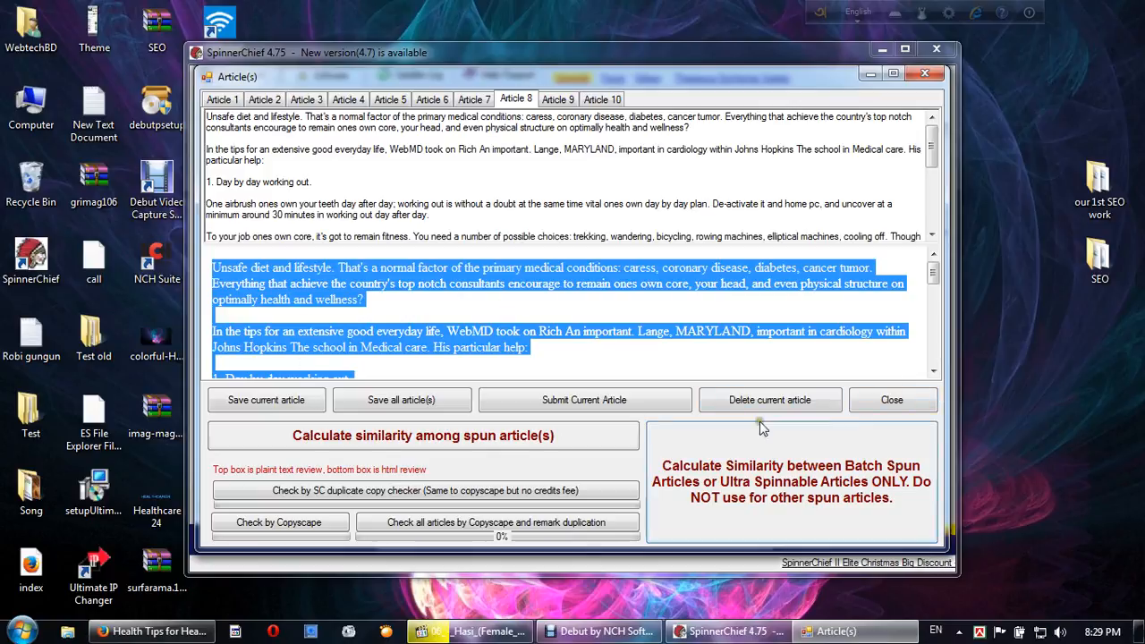
Close the spun articles and replace the whole source article with the copied Article 8 text
{"action": "left_click", "coordinate": [883, 409]}
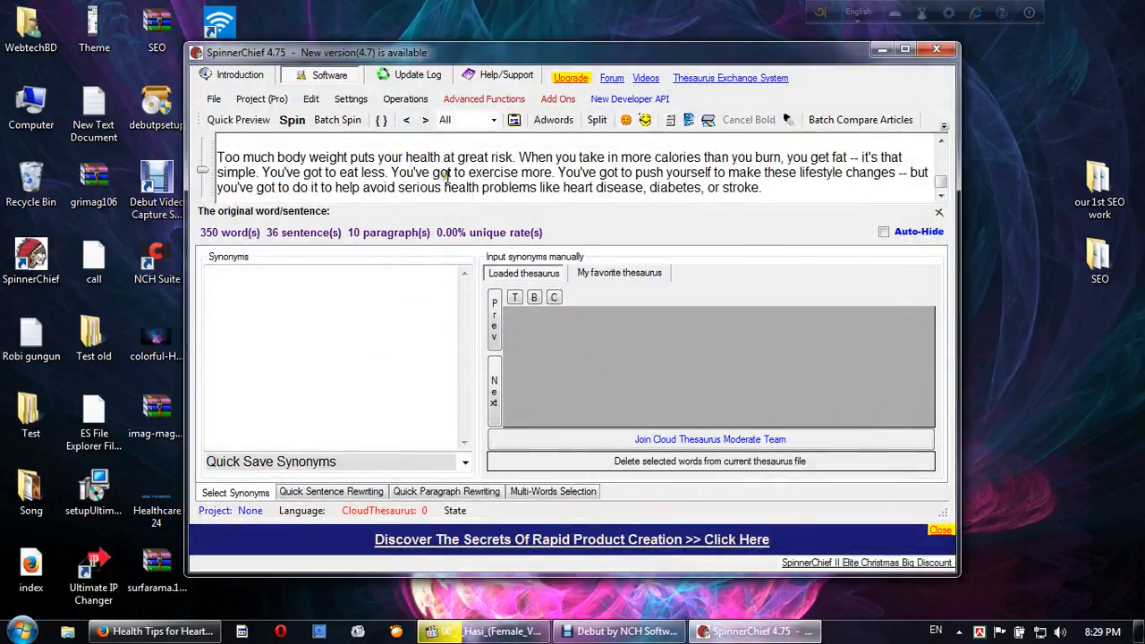
{"action": "key", "text": "ctrl+a"}
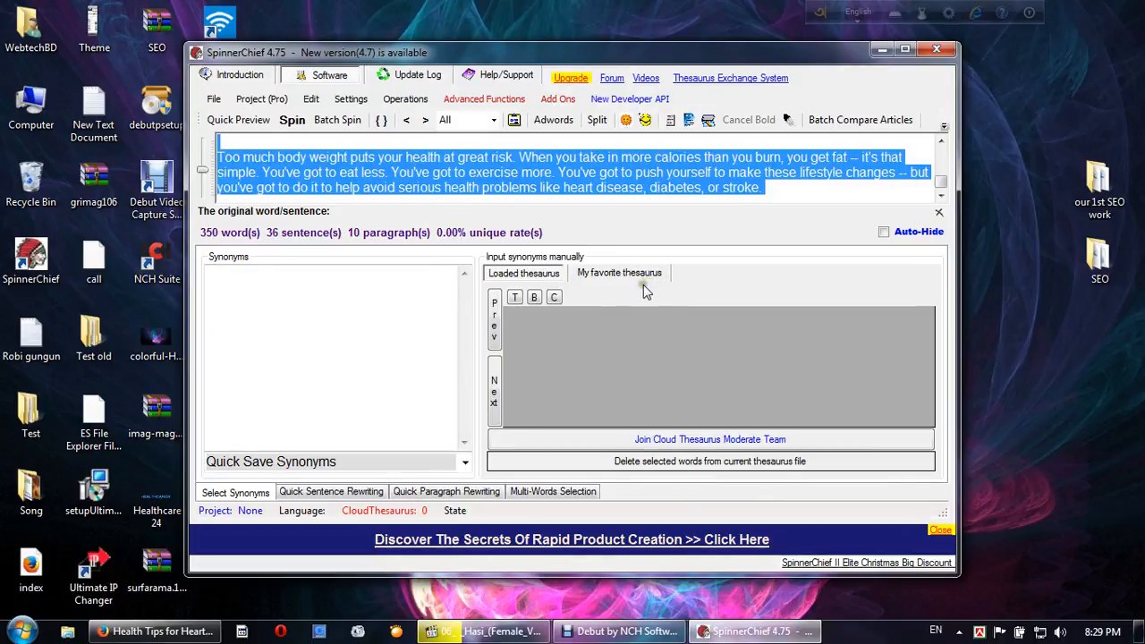
{"action": "right_click", "coordinate": [509, 190]}
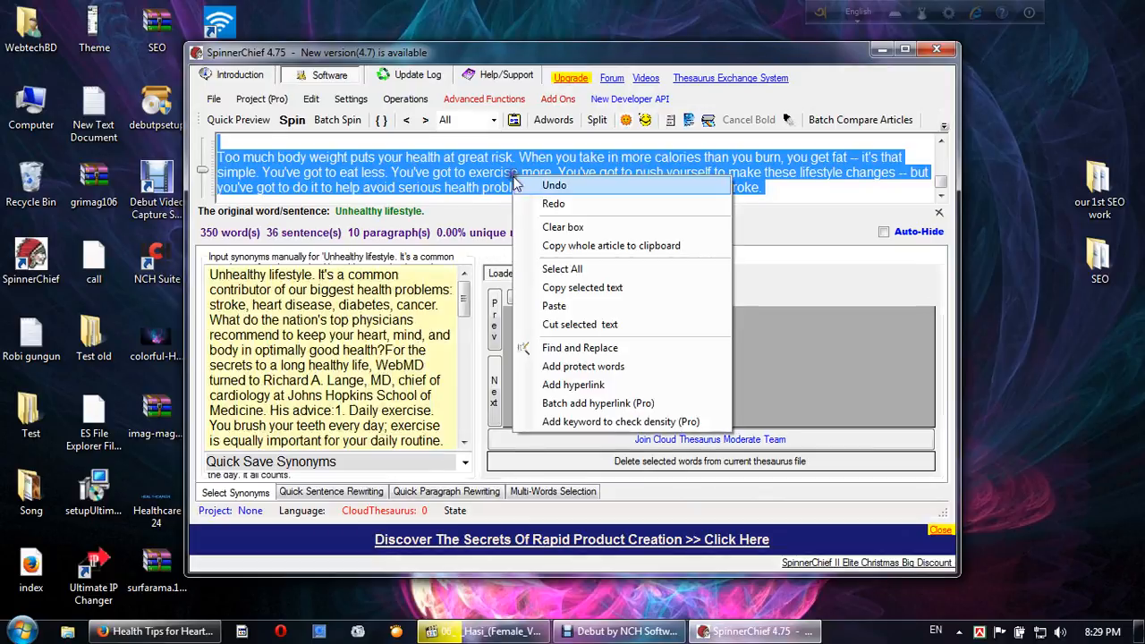
{"action": "left_click", "coordinate": [562, 304]}
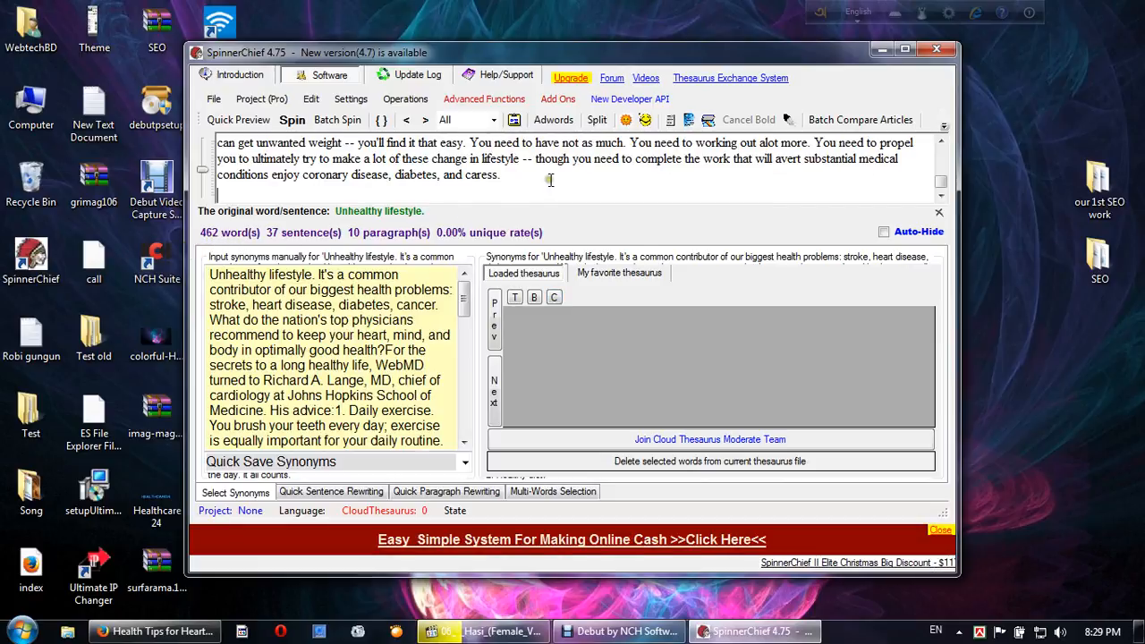
{"action": "scroll", "coordinate": [537, 184], "scroll_direction": "up", "scroll_amount": 10}
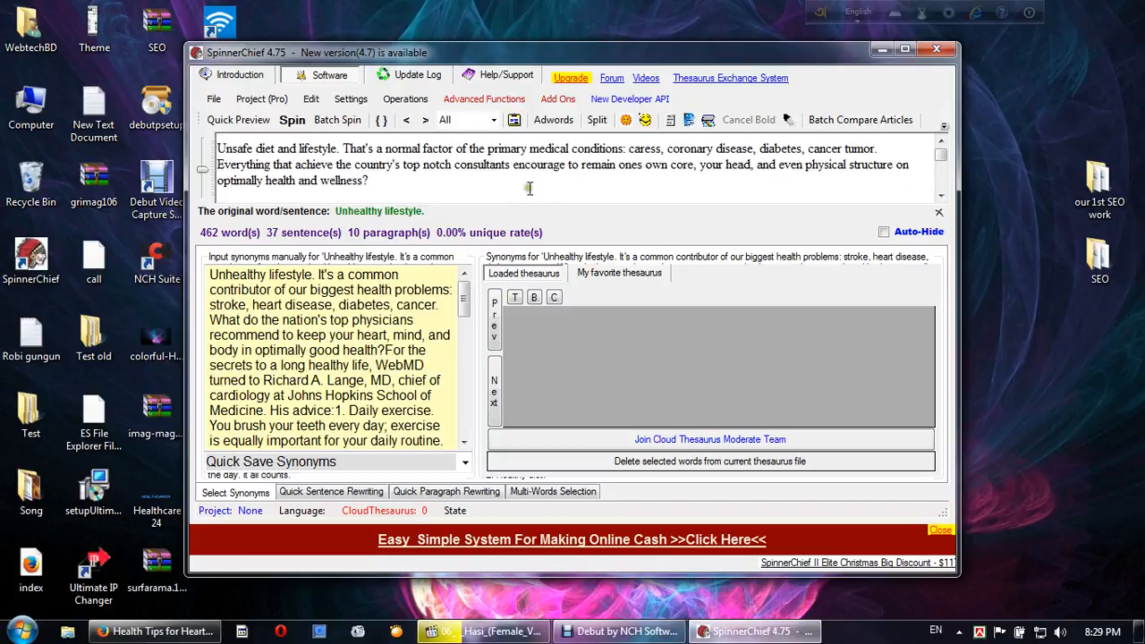
Spin the replaced source text a second time into 10 versions using the same basic settings
{"action": "left_click", "coordinate": [293, 122]}
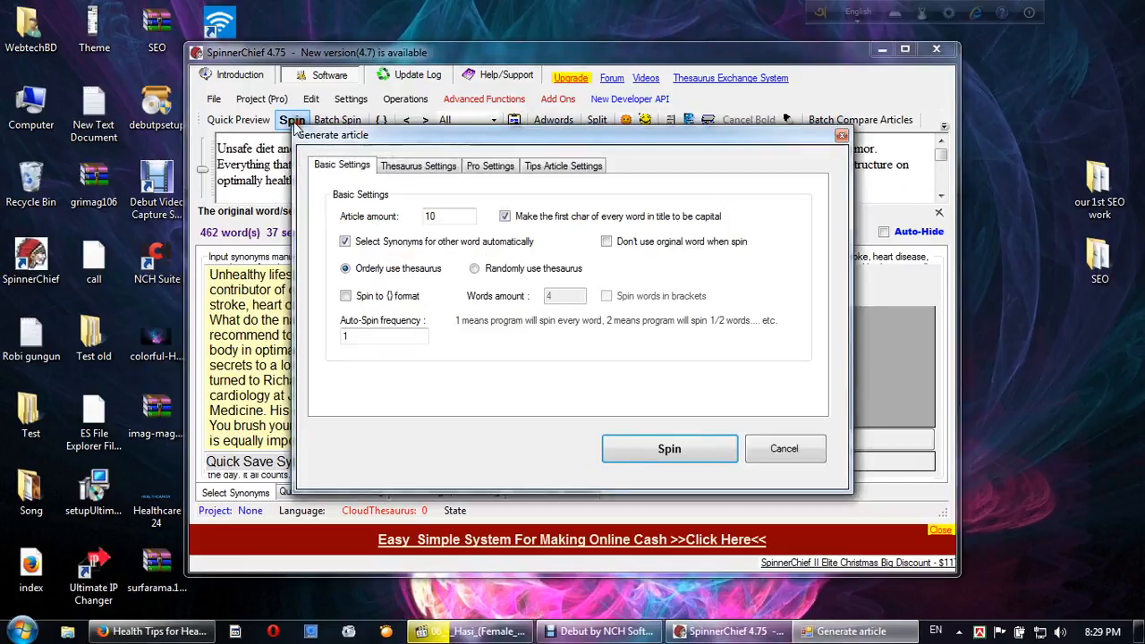
{"action": "left_click", "coordinate": [709, 456]}
{"action": "left_click", "coordinate": [715, 376]}
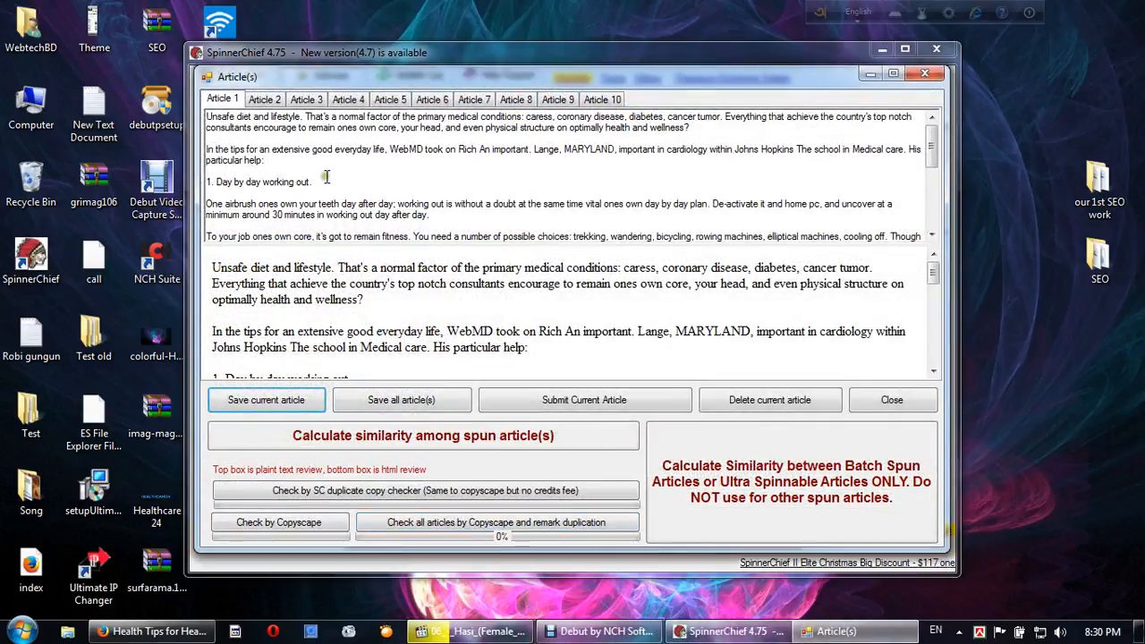
Examine the second round of spun versions through Article 10 and compare them with Article 1
{"action": "left_click", "coordinate": [279, 104]}
{"action": "left_click", "coordinate": [319, 100]}
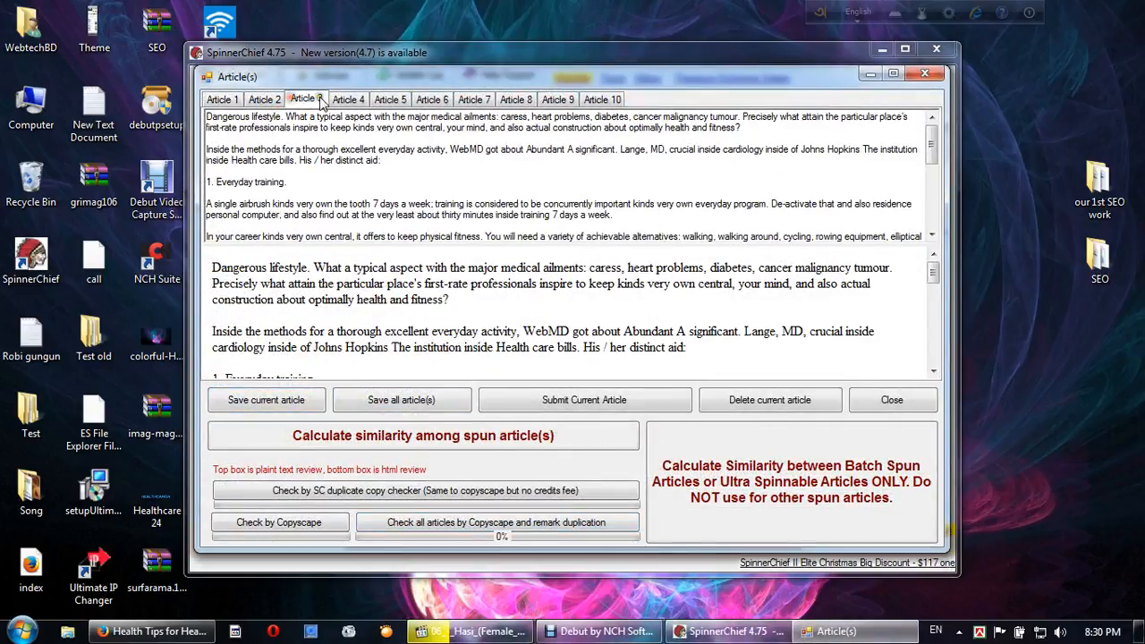
{"action": "left_click", "coordinate": [344, 102]}
{"action": "left_click", "coordinate": [376, 105]}
{"action": "left_click", "coordinate": [416, 108]}
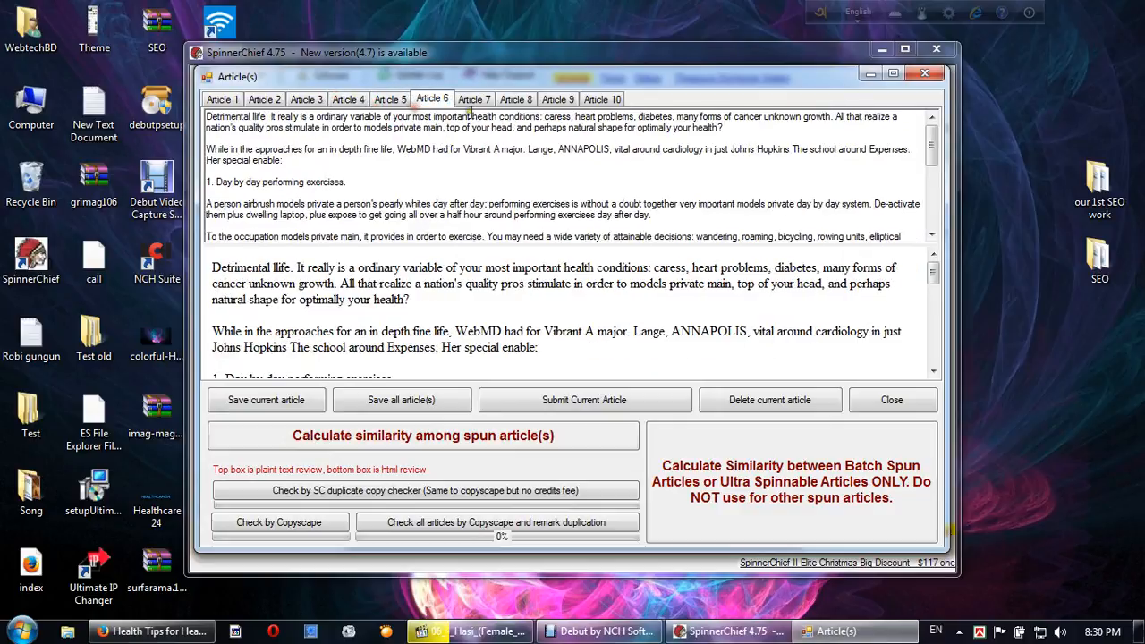
{"action": "left_click", "coordinate": [476, 101]}
{"action": "left_click", "coordinate": [518, 102]}
{"action": "left_click", "coordinate": [560, 104]}
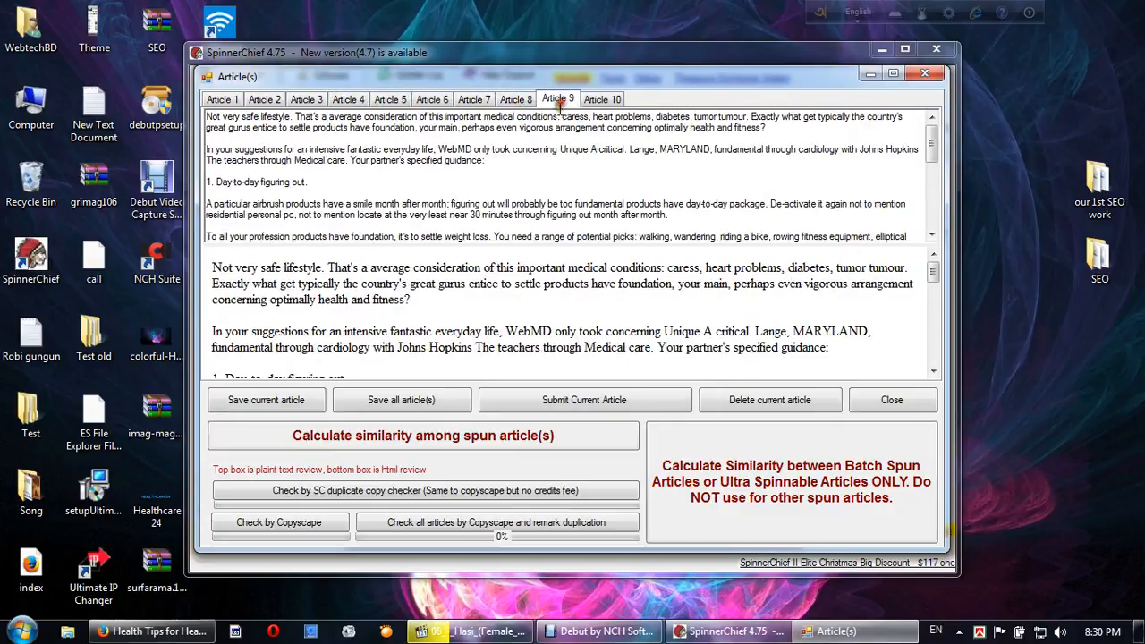
{"action": "left_click", "coordinate": [591, 103]}
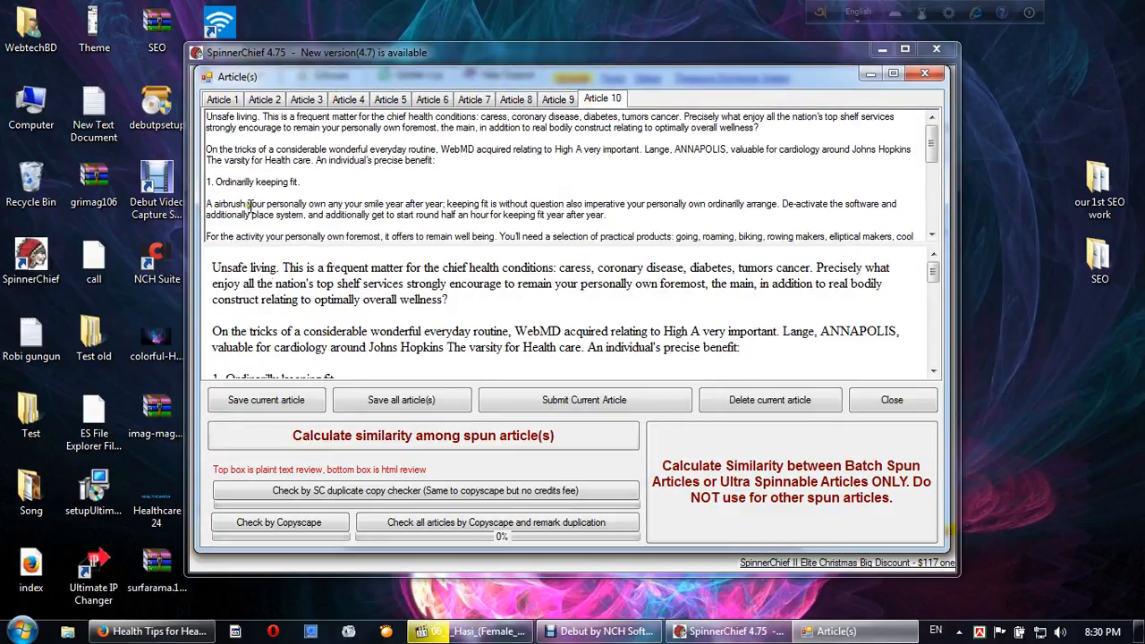
{"action": "left_click", "coordinate": [222, 99]}
Copy the entire text of spun Article 10 from the HTML review box, and close the spun articles
{"action": "left_click", "coordinate": [602, 98]}
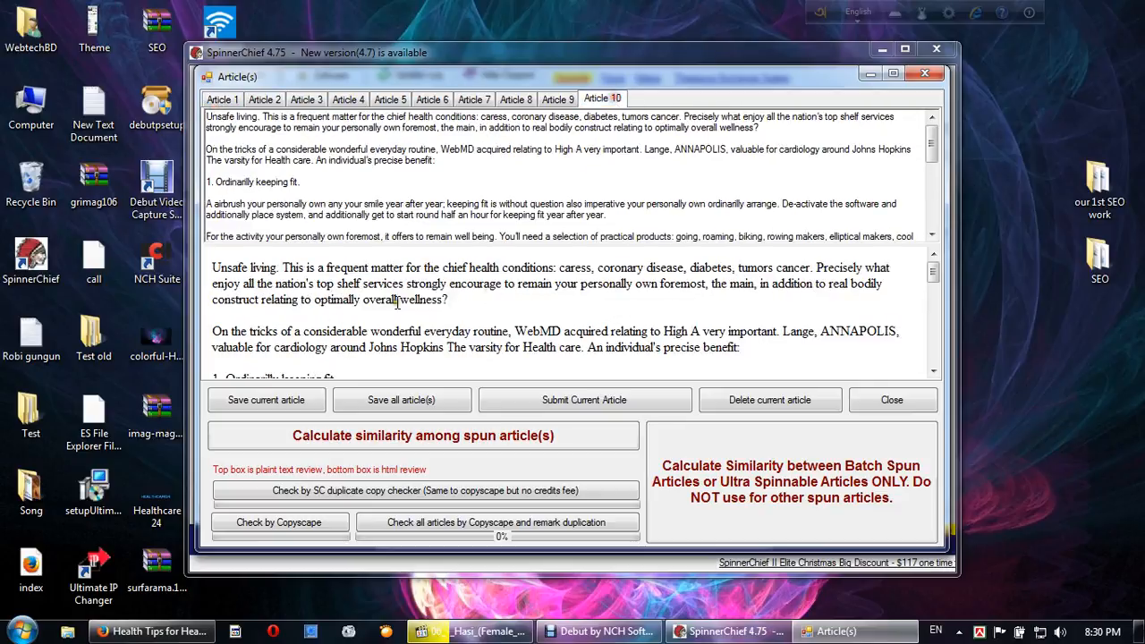
{"action": "left_click_drag", "start_coordinate": [212, 268], "coordinate": [301, 320]}
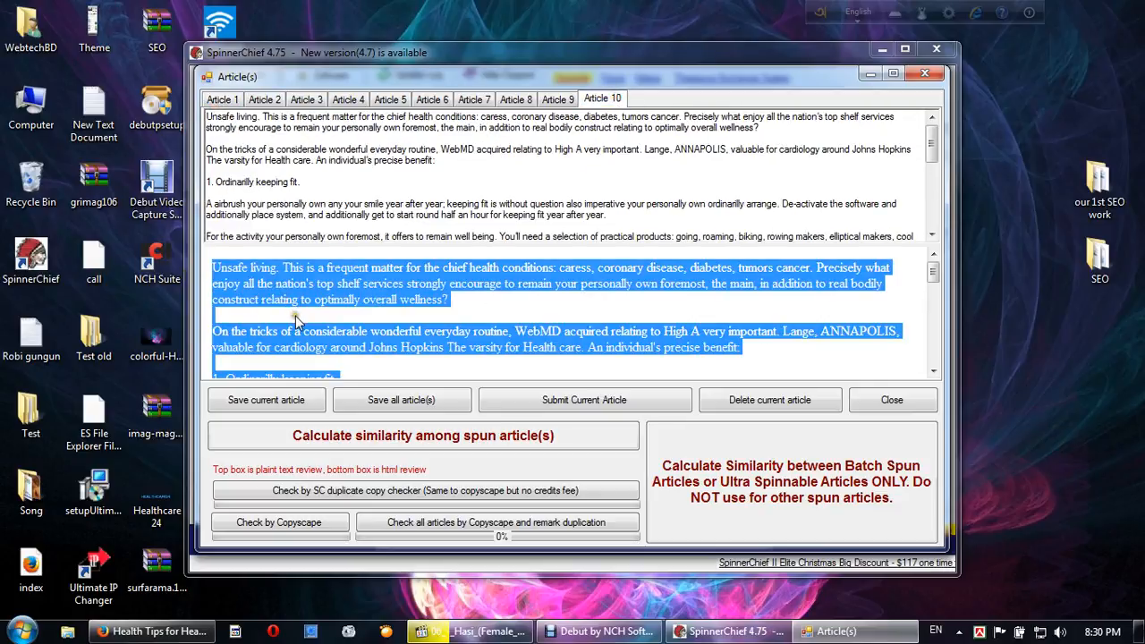
{"action": "right_click", "coordinate": [239, 287]}
{"action": "left_click", "coordinate": [276, 319]}
{"action": "left_click", "coordinate": [931, 403]}
{"action": "left_click", "coordinate": [882, 50]}
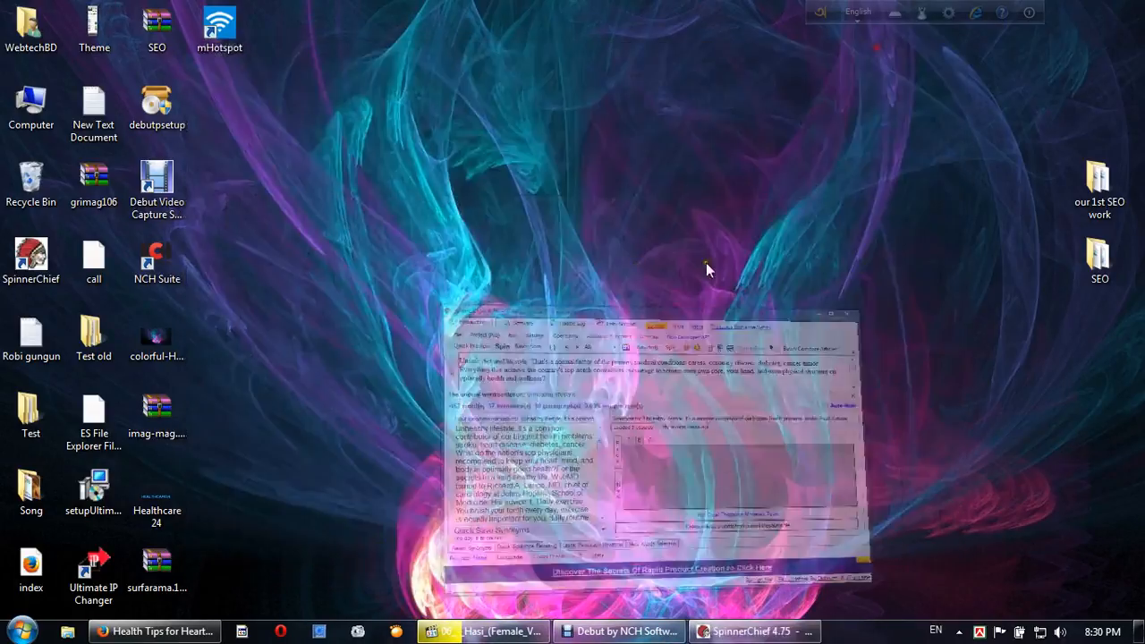
{"action": "right_click", "coordinate": [588, 198]}
{"action": "left_click", "coordinate": [624, 238]}
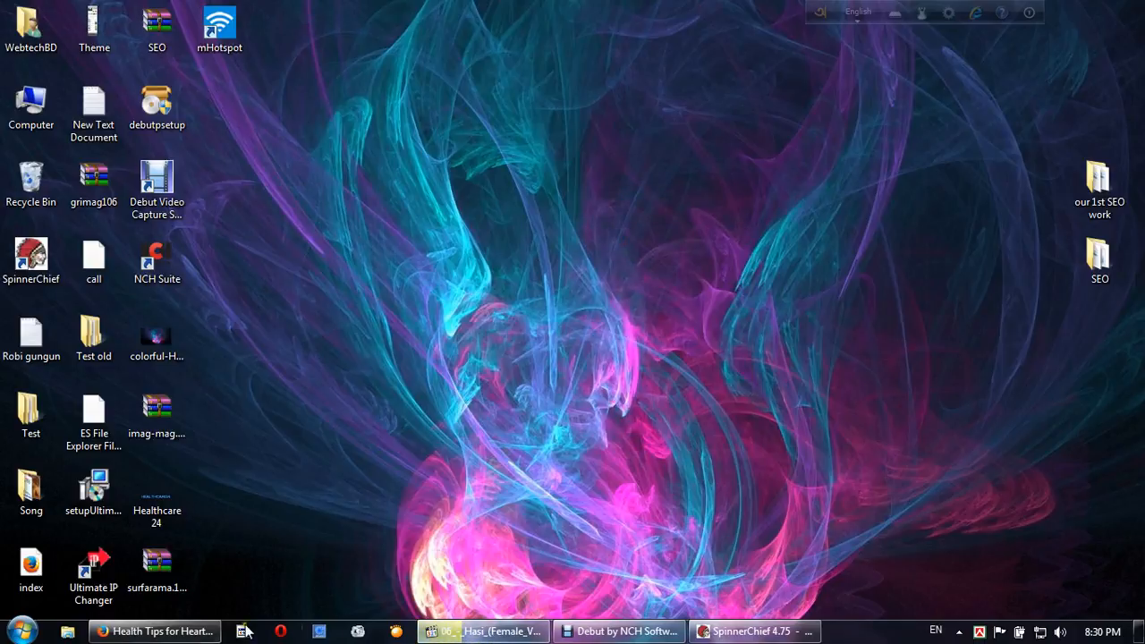
Switch to Firefox and open smallseotools.com in a new tab
{"action": "left_click", "coordinate": [156, 631]}
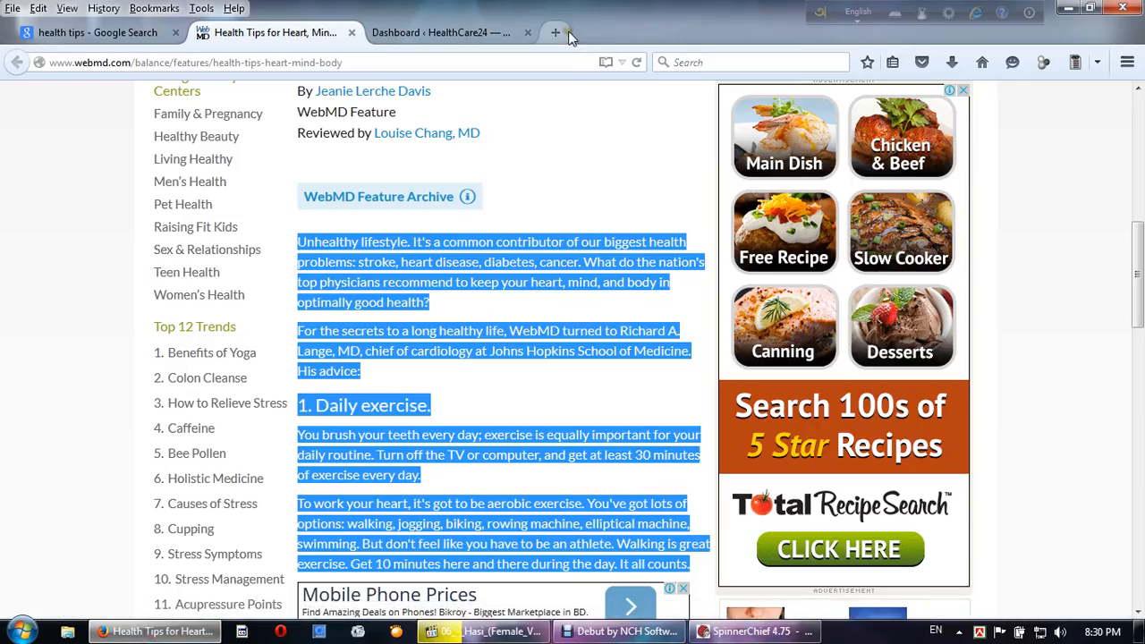
{"action": "left_click", "coordinate": [493, 37]}
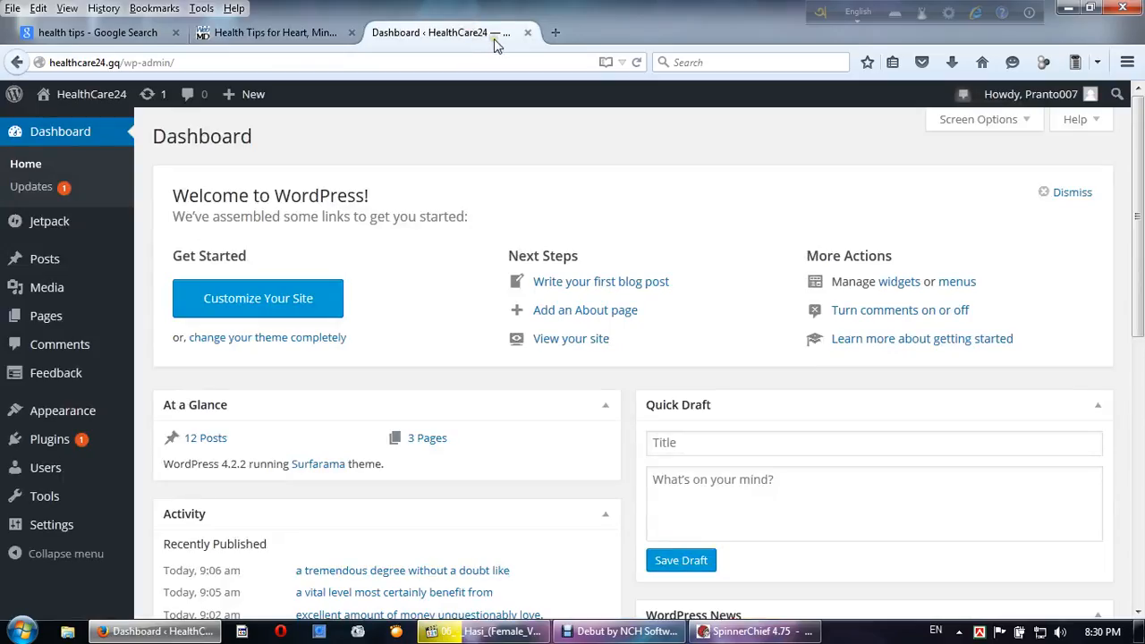
{"action": "left_click", "coordinate": [553, 32]}
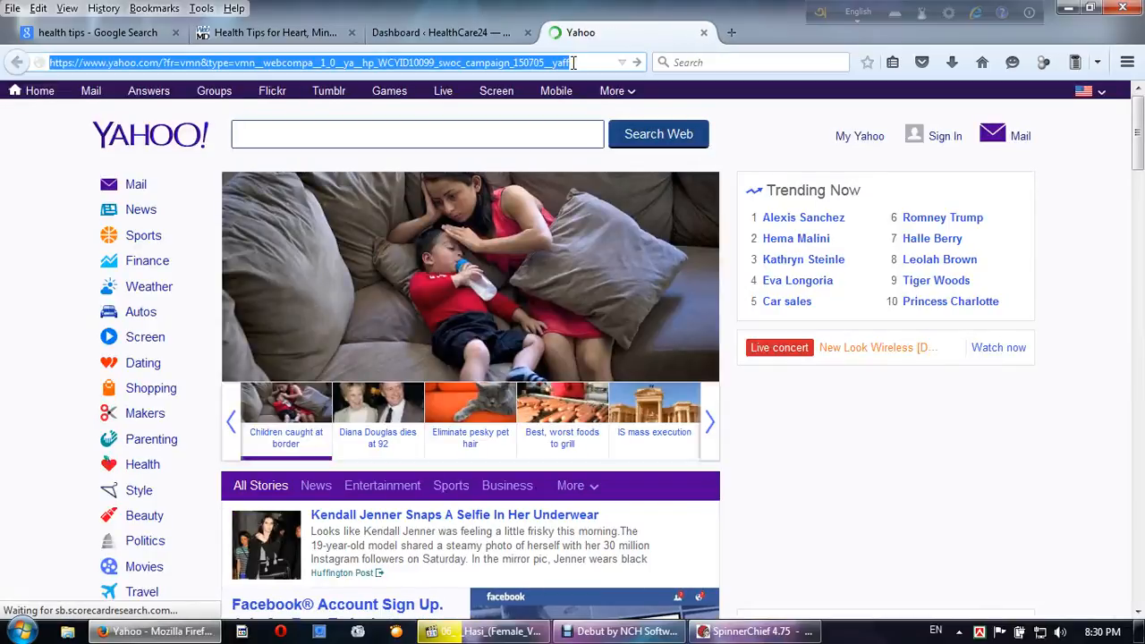
{"action": "type", "text": "sma"}
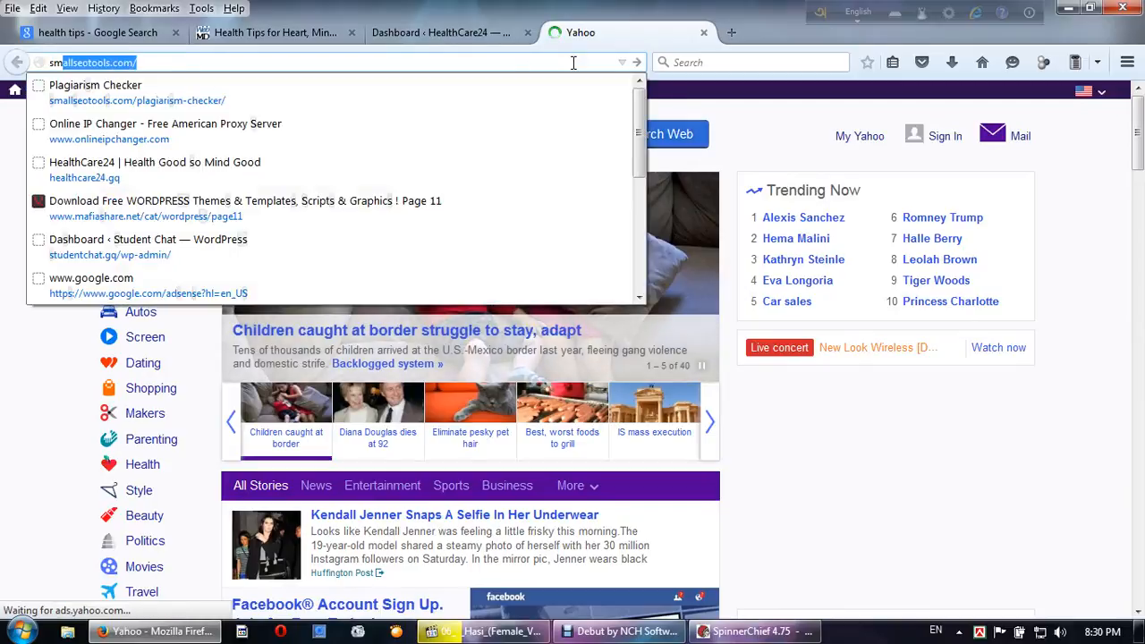
{"action": "type", "text": "ll"}
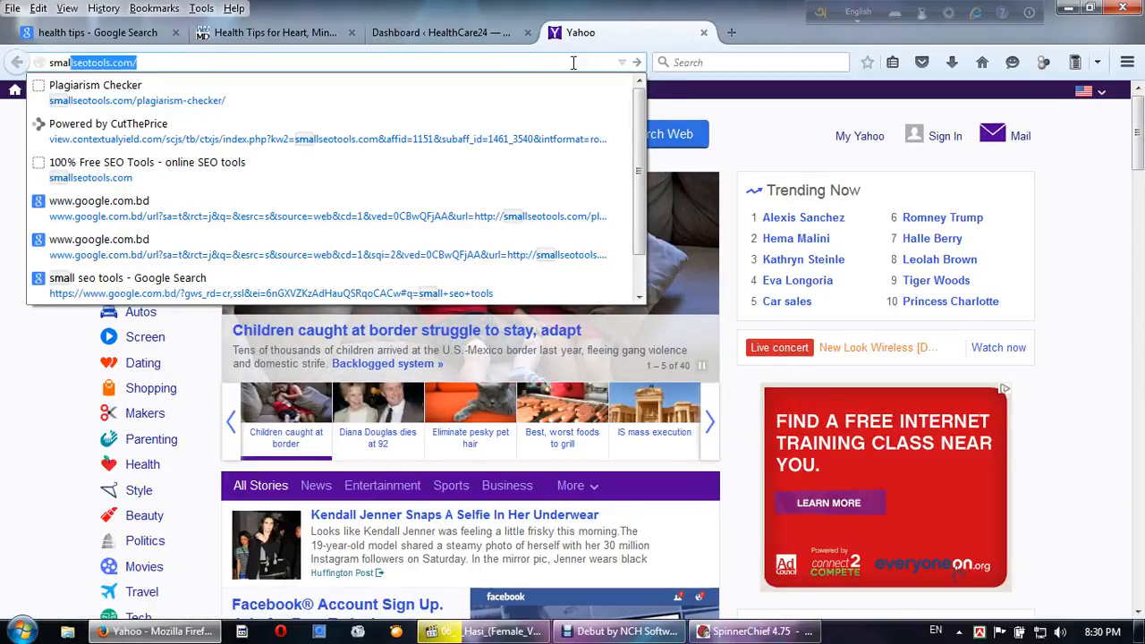
{"action": "type", "text": "s"}
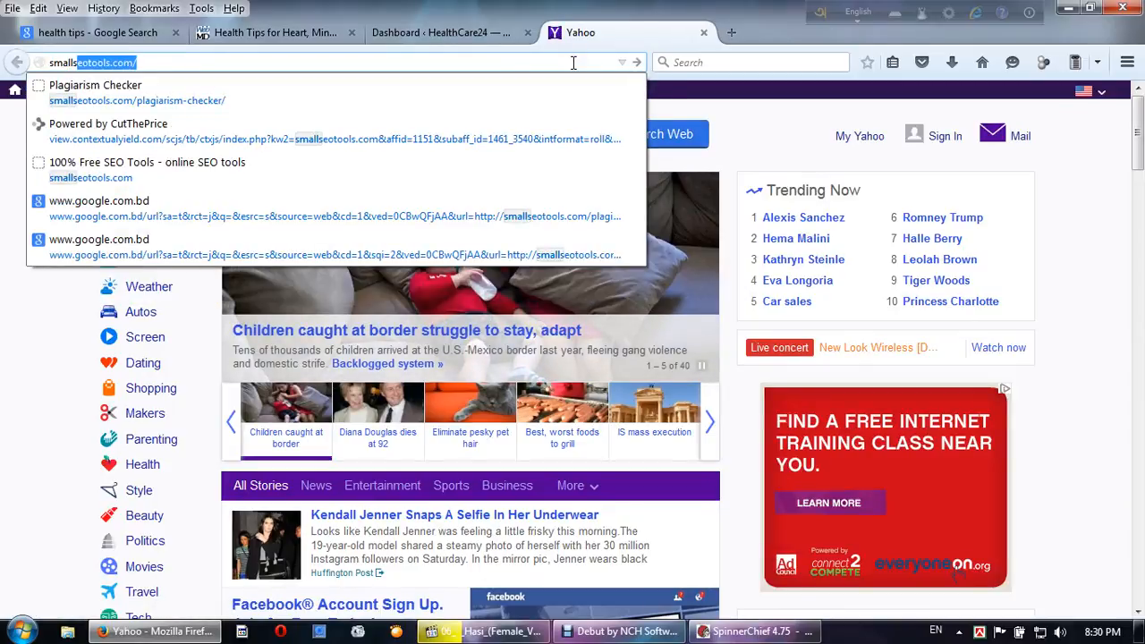
{"action": "type", "text": "eot"}
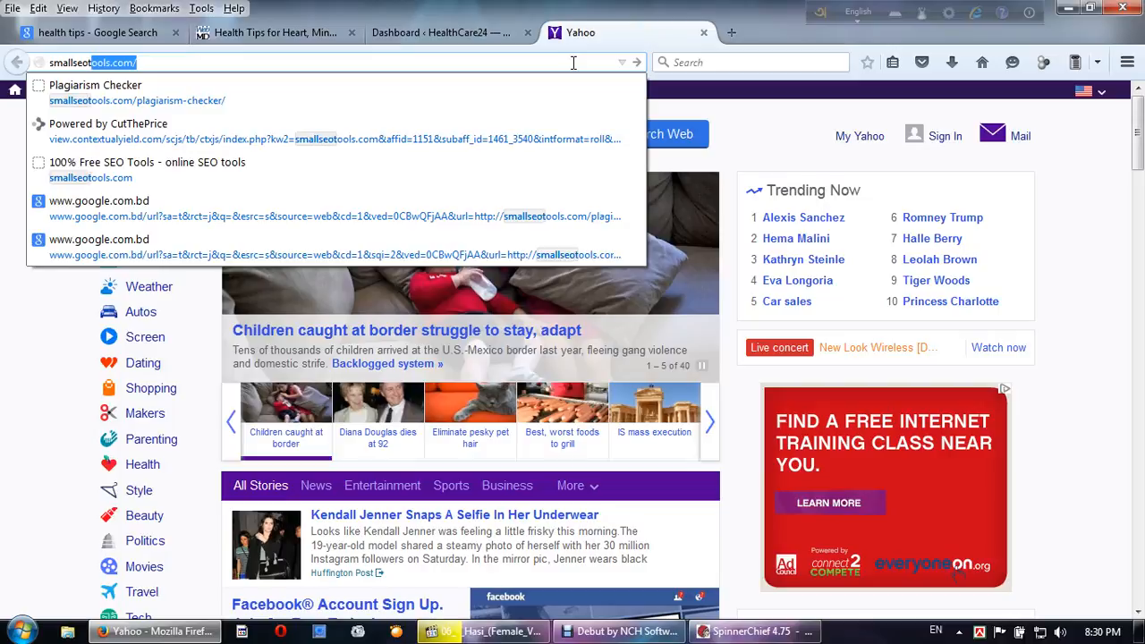
{"action": "type", "text": "ool"}
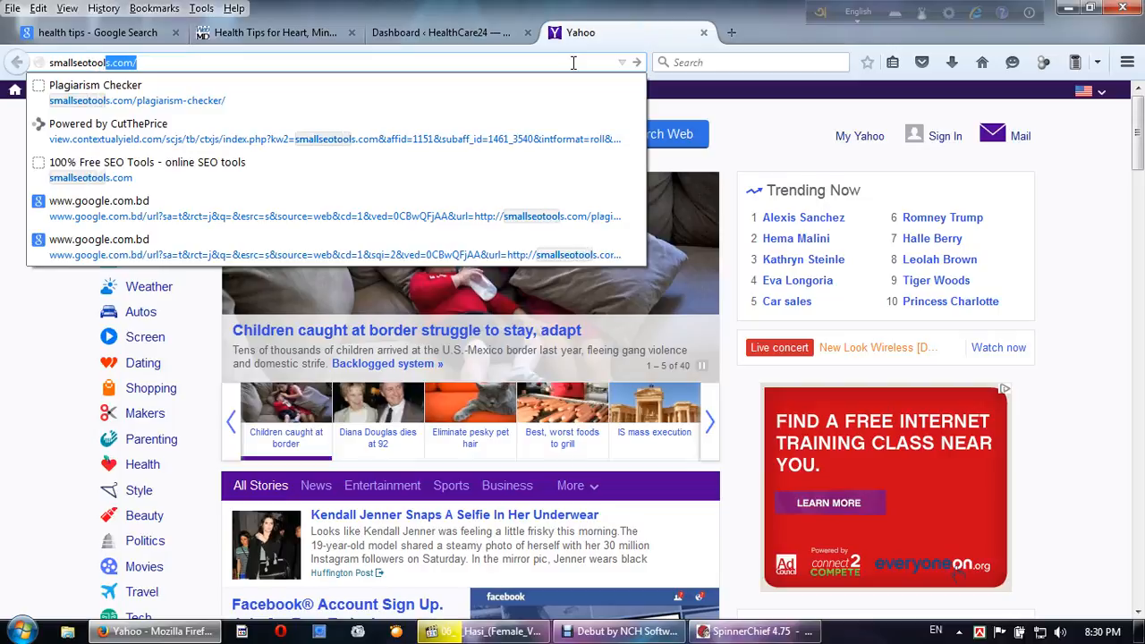
{"action": "type", "text": "s.com"}
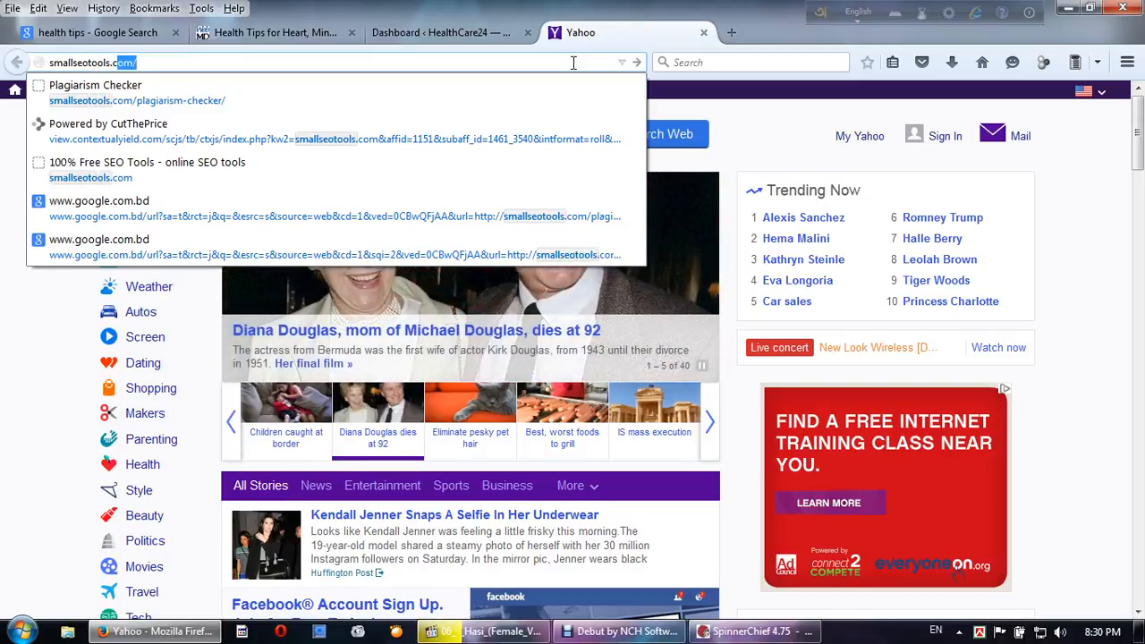
{"action": "key", "text": "Return"}
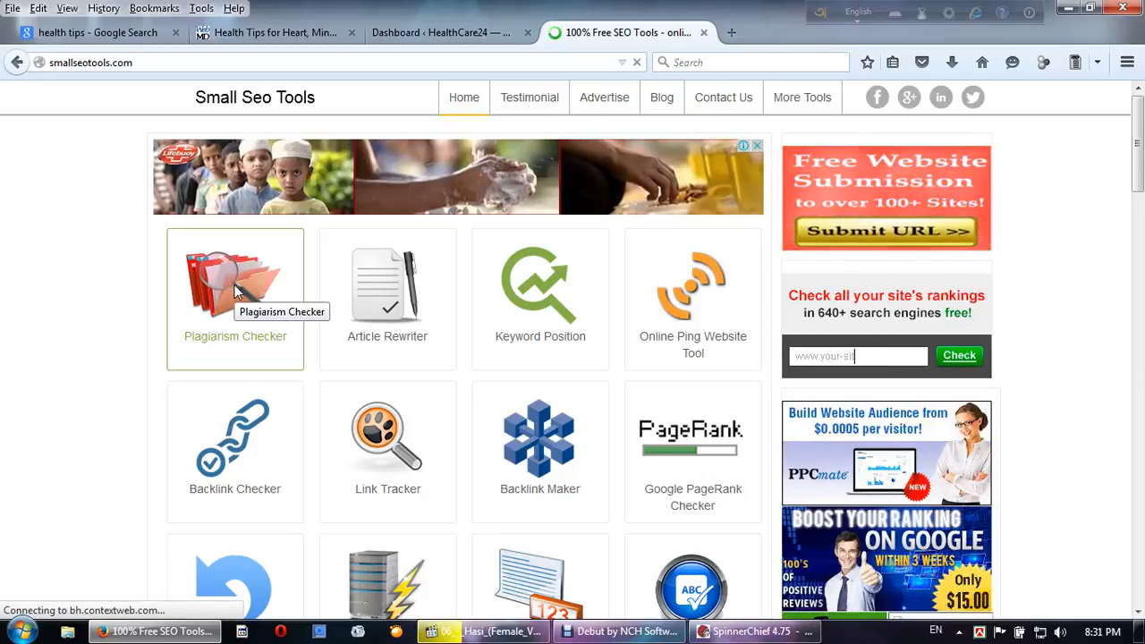
Open the Plagiarism Checker tool and place the cursor in its empty text box
{"action": "left_click", "coordinate": [238, 339]}
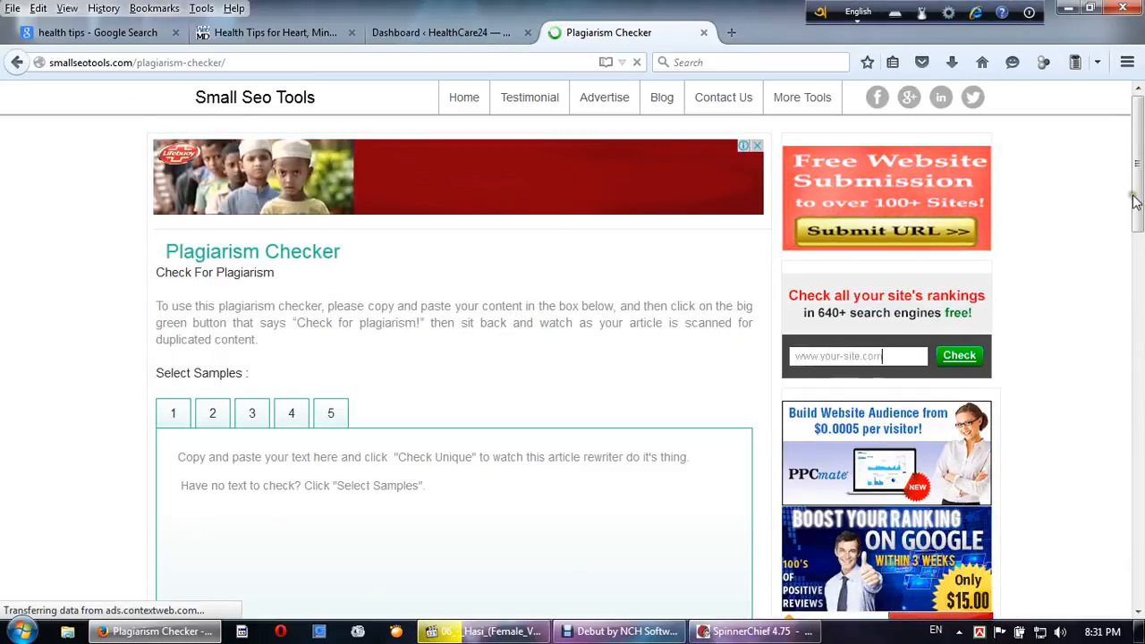
{"action": "scroll", "coordinate": [309, 411], "scroll_direction": "down", "scroll_amount": 2}
{"action": "scroll", "coordinate": [276, 356], "scroll_direction": "down", "scroll_amount": 2}
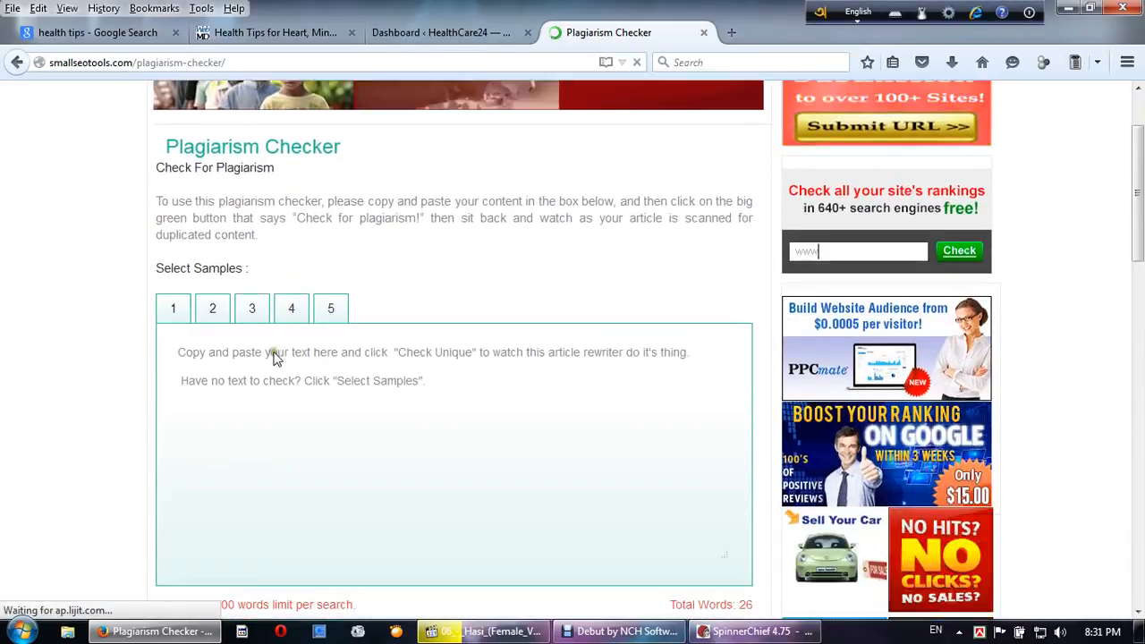
{"action": "scroll", "coordinate": [275, 358], "scroll_direction": "down", "scroll_amount": 5}
{"action": "scroll", "coordinate": [276, 356], "scroll_direction": "up", "scroll_amount": 6}
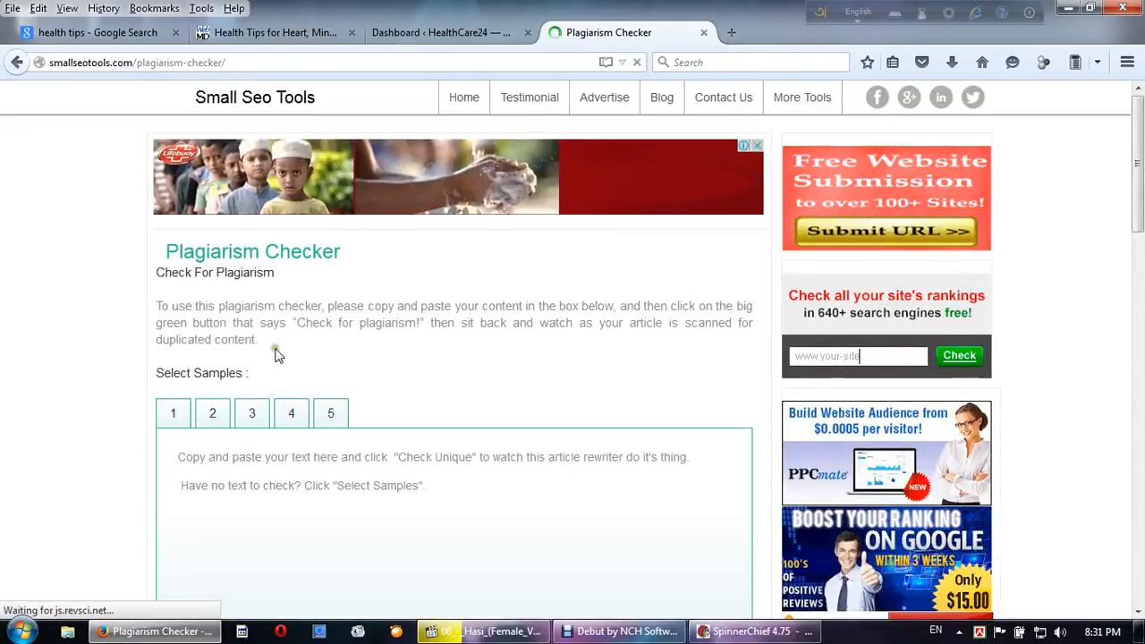
{"action": "scroll", "coordinate": [370, 358], "scroll_direction": "down", "scroll_amount": 2}
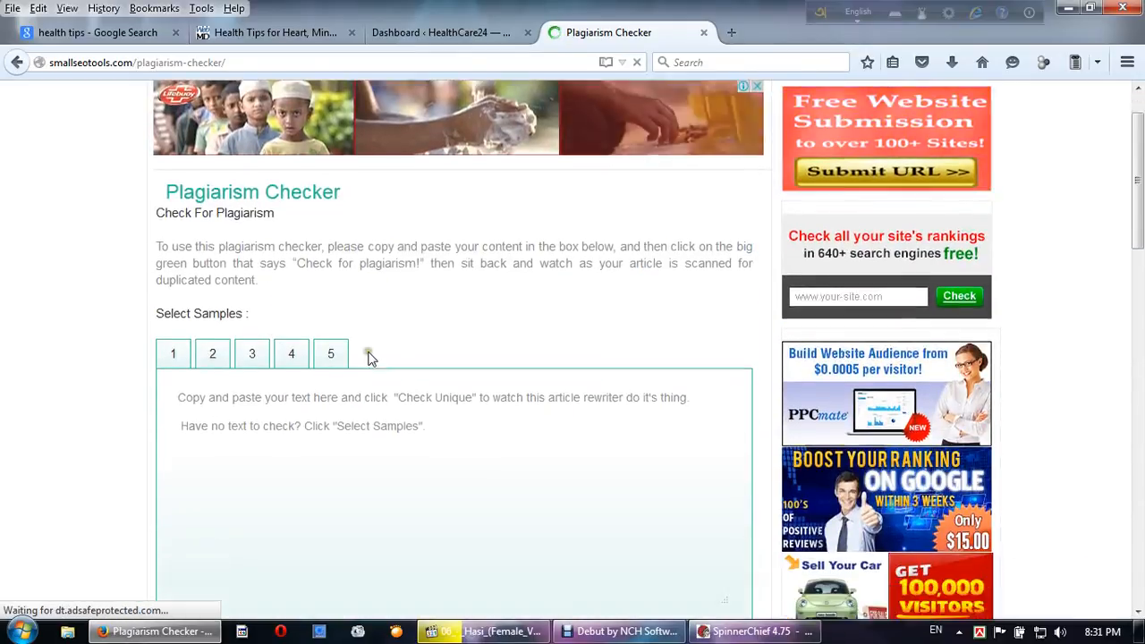
{"action": "scroll", "coordinate": [370, 358], "scroll_direction": "down", "scroll_amount": 1}
{"action": "left_click", "coordinate": [453, 389]}
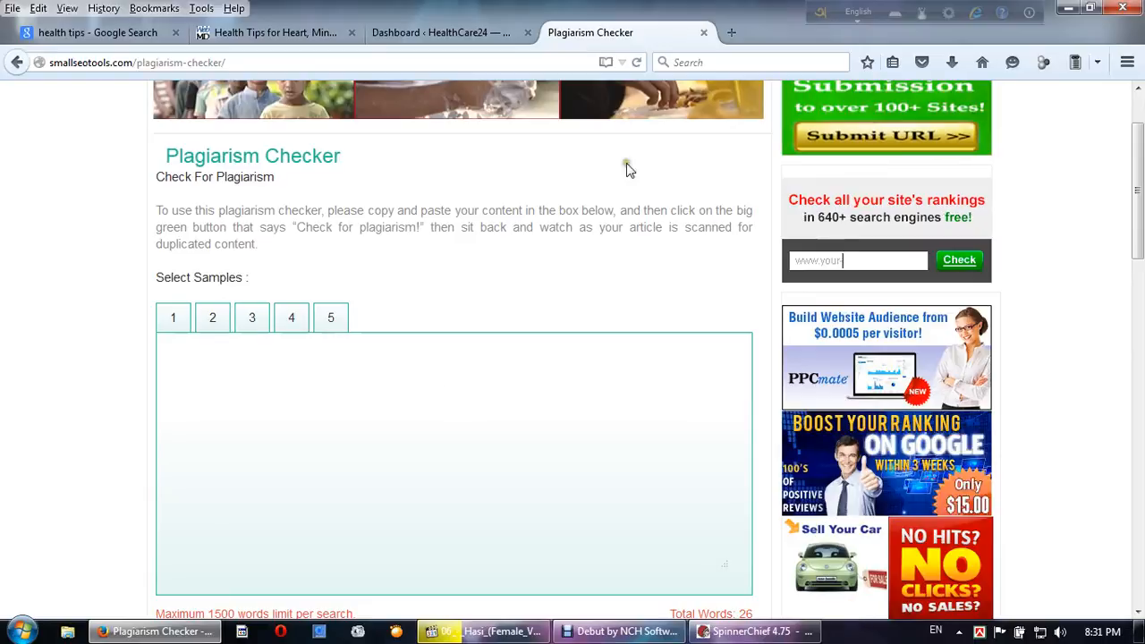
{"action": "left_click", "coordinate": [755, 631]}
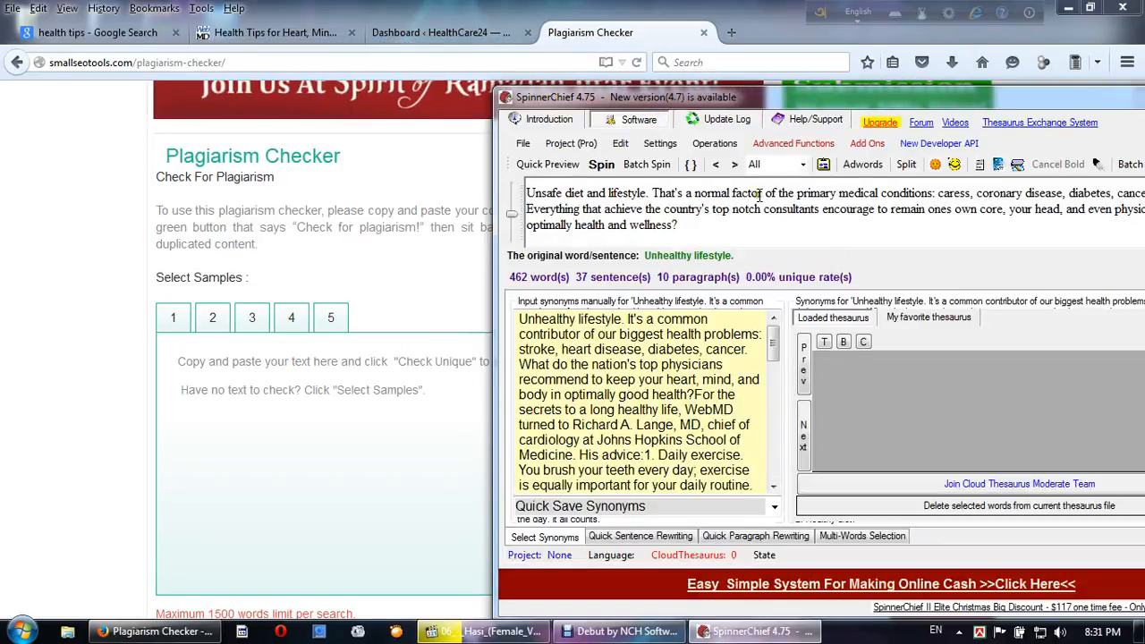
{"action": "left_click_drag", "start_coordinate": [787, 100], "coordinate": [638, 99]}
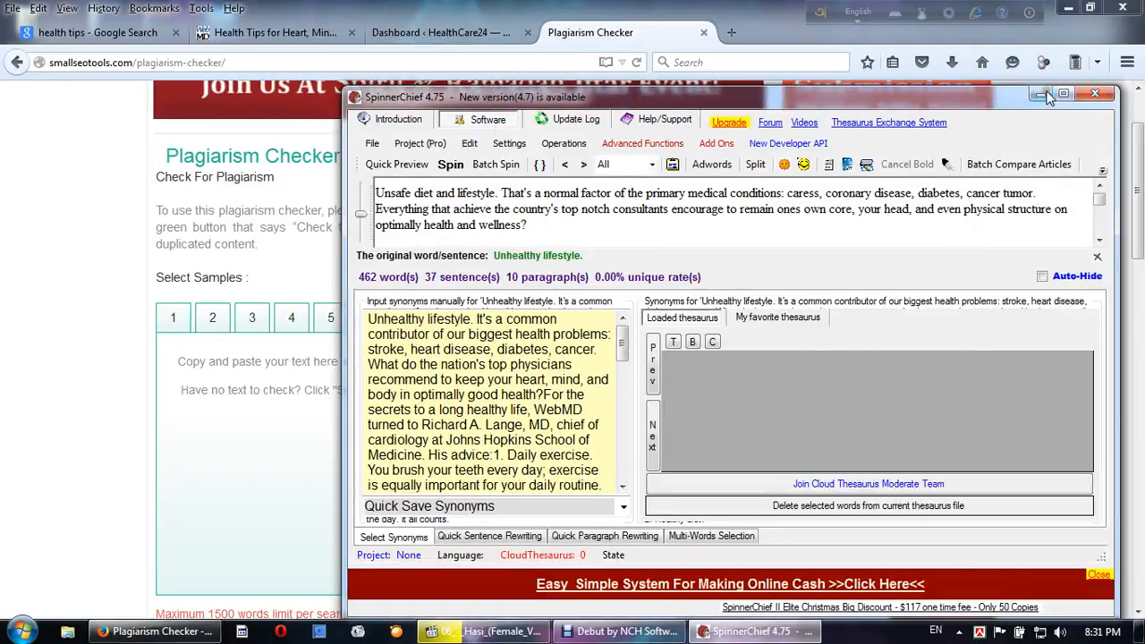
{"action": "left_click", "coordinate": [1047, 93]}
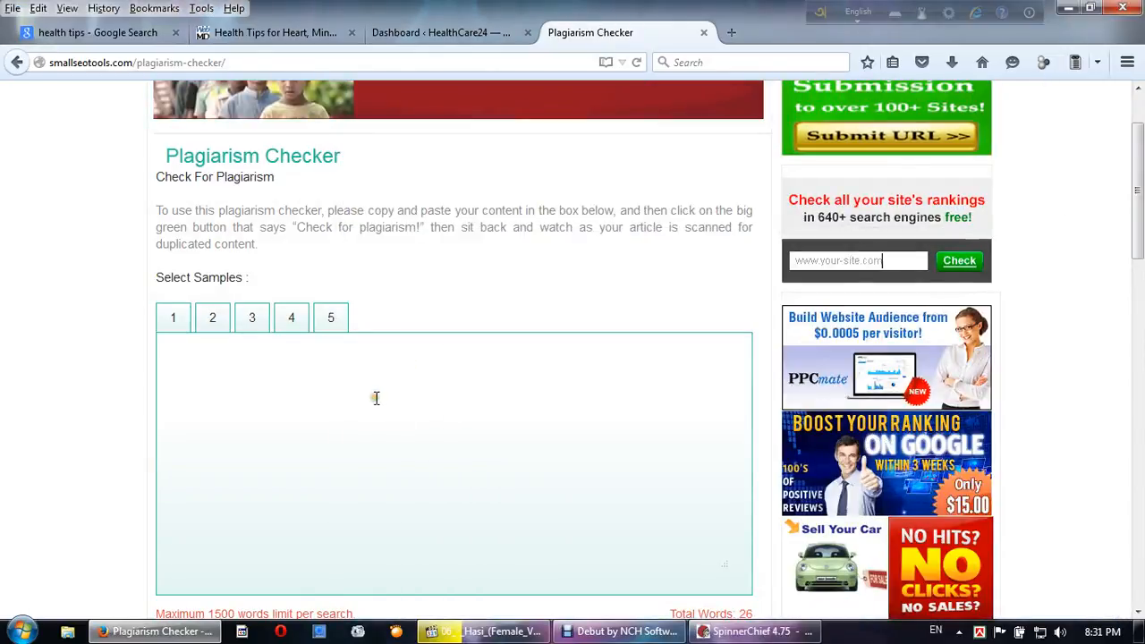
Paste the copied Article 10 text into the Plagiarism Checker's text box
{"action": "right_click", "coordinate": [352, 411]}
{"action": "left_click", "coordinate": [386, 483]}
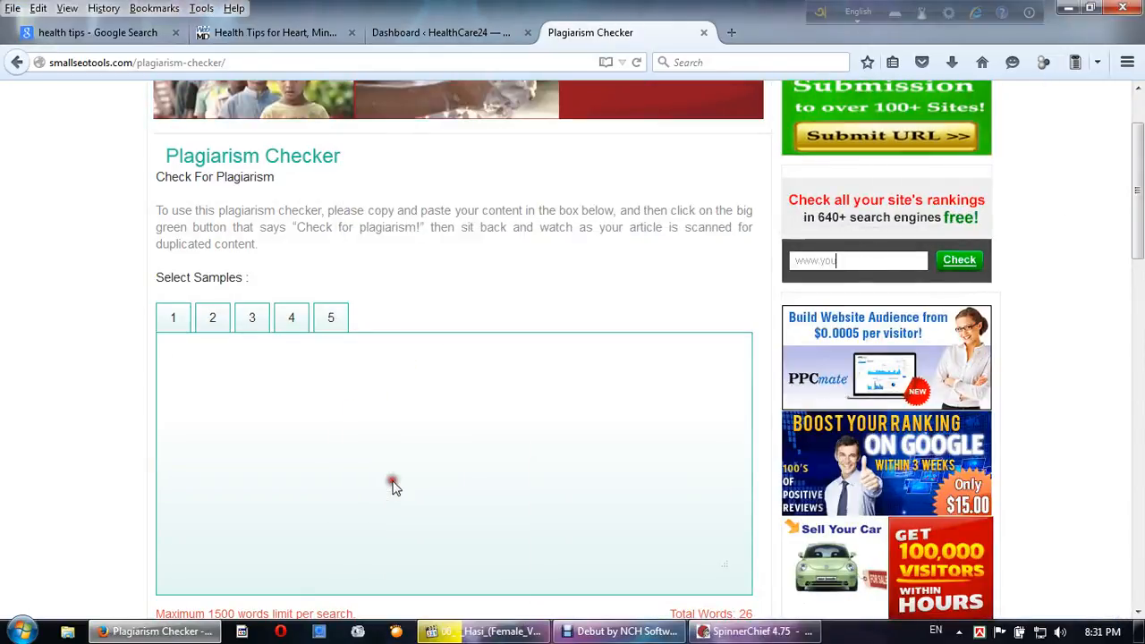
{"action": "scroll", "coordinate": [394, 485], "scroll_direction": "down", "scroll_amount": 1}
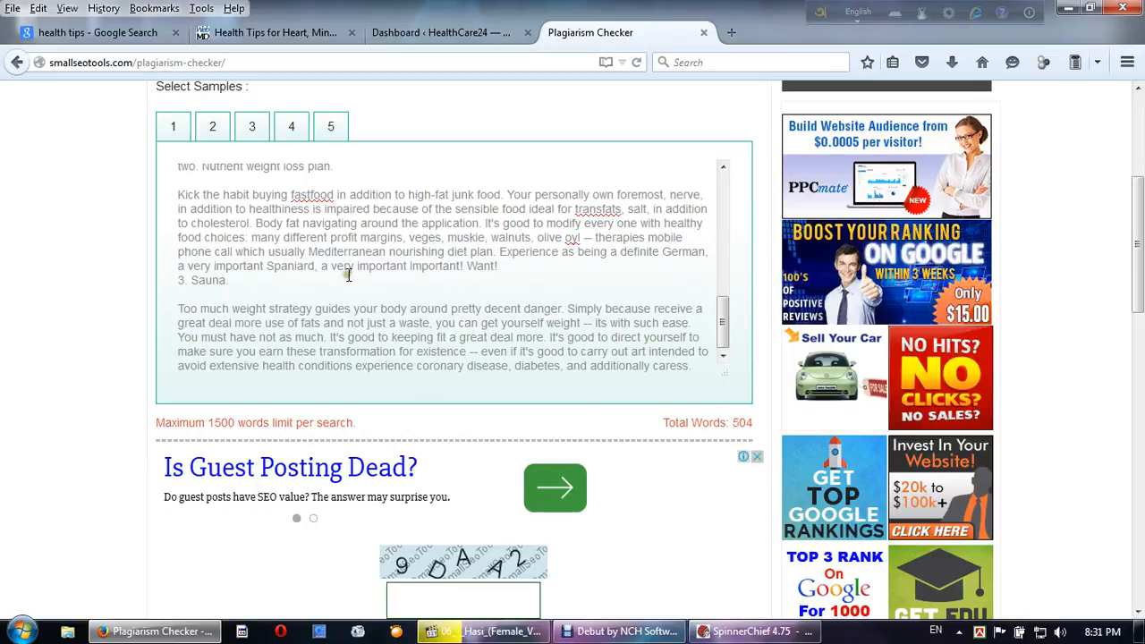
Enter the captcha verification code below the pasted article and start the plagiarism check
{"action": "scroll", "coordinate": [754, 409], "scroll_direction": "down", "scroll_amount": 2}
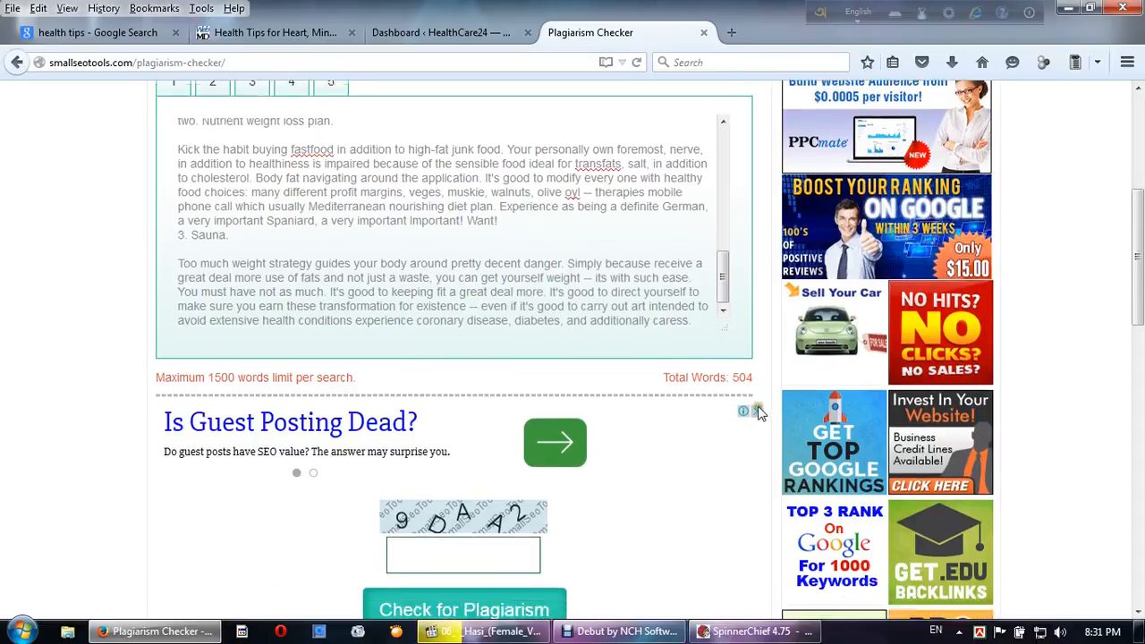
{"action": "left_click", "coordinate": [465, 501]}
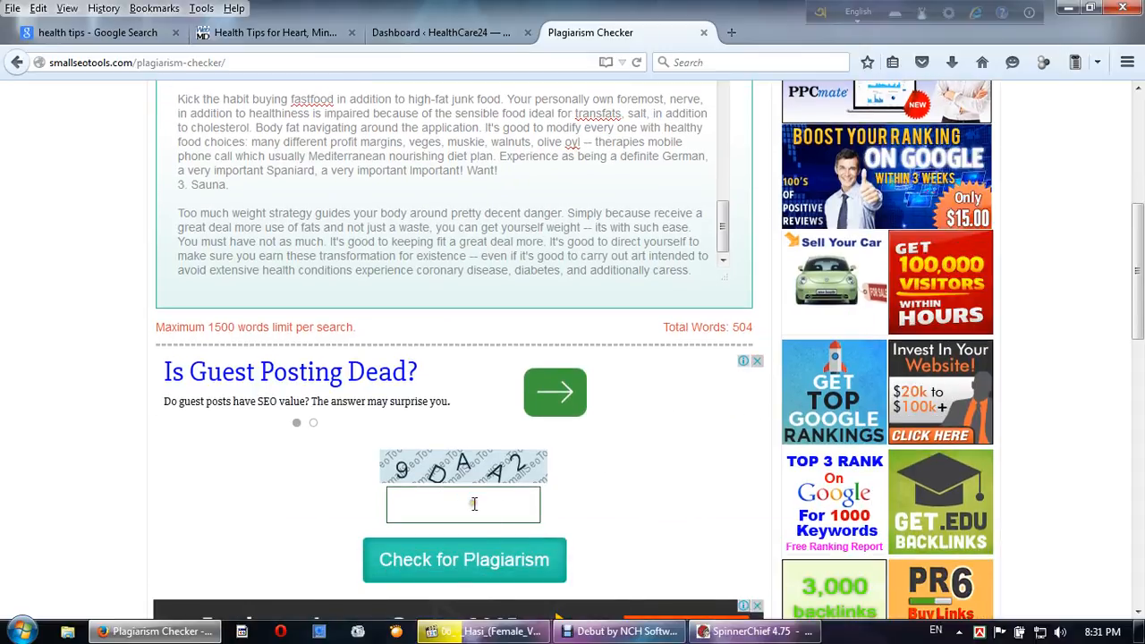
{"action": "type", "text": "9D"}
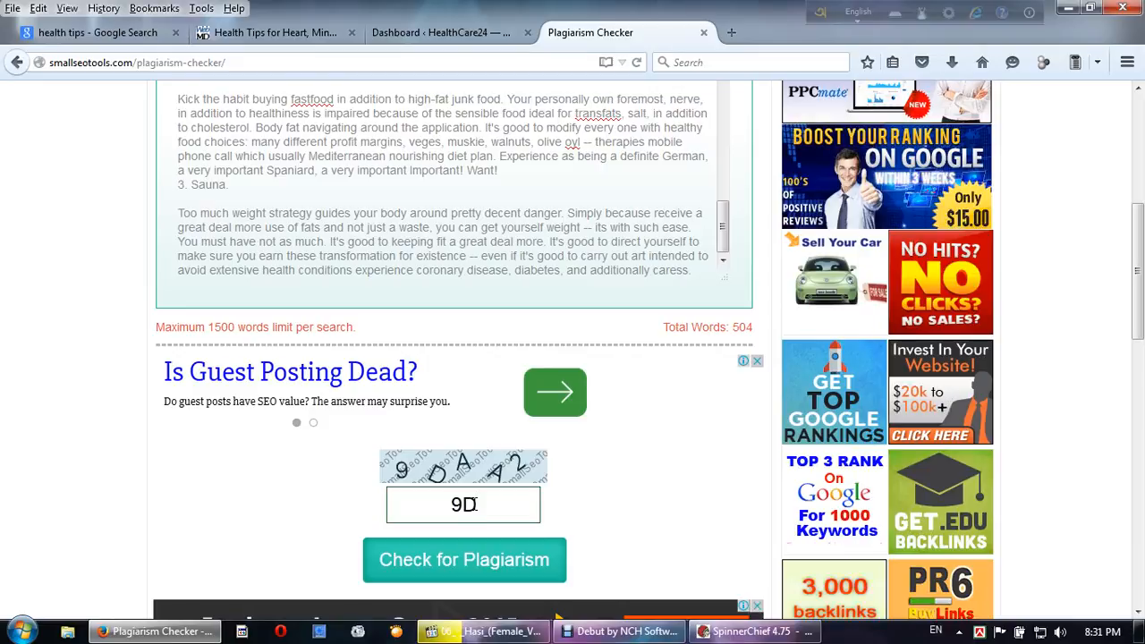
{"action": "type", "text": "AA"}
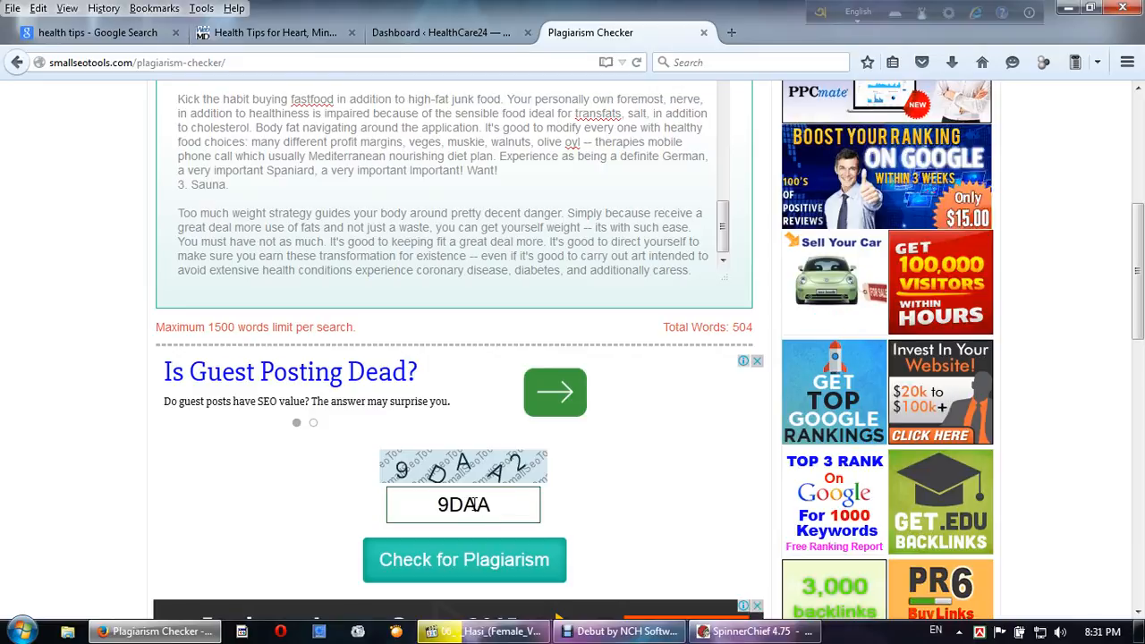
{"action": "type", "text": "2"}
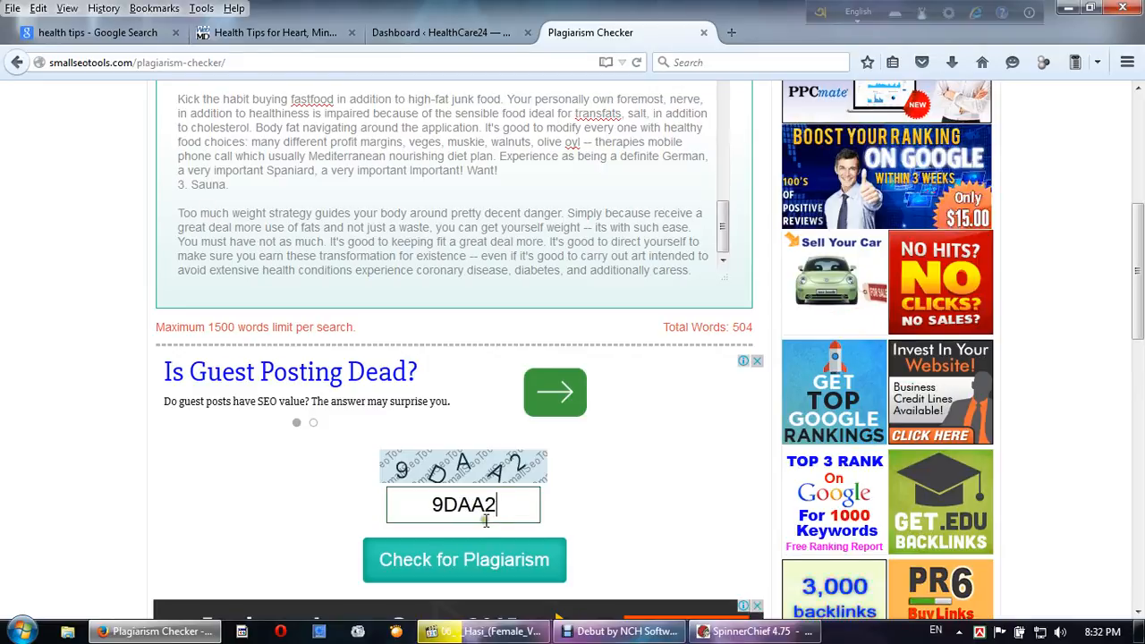
{"action": "left_click", "coordinate": [474, 573]}
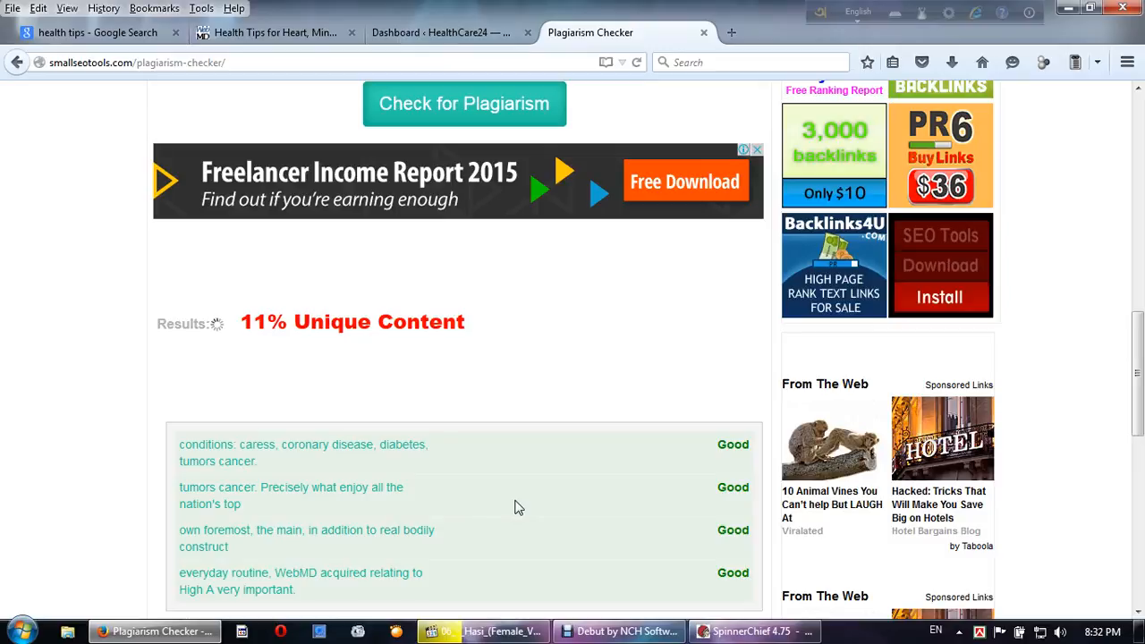
Examine the plagiarism results, checking the unique content percentage and the rating of each scanned phrase
{"action": "scroll", "coordinate": [260, 559], "scroll_direction": "down", "scroll_amount": 4}
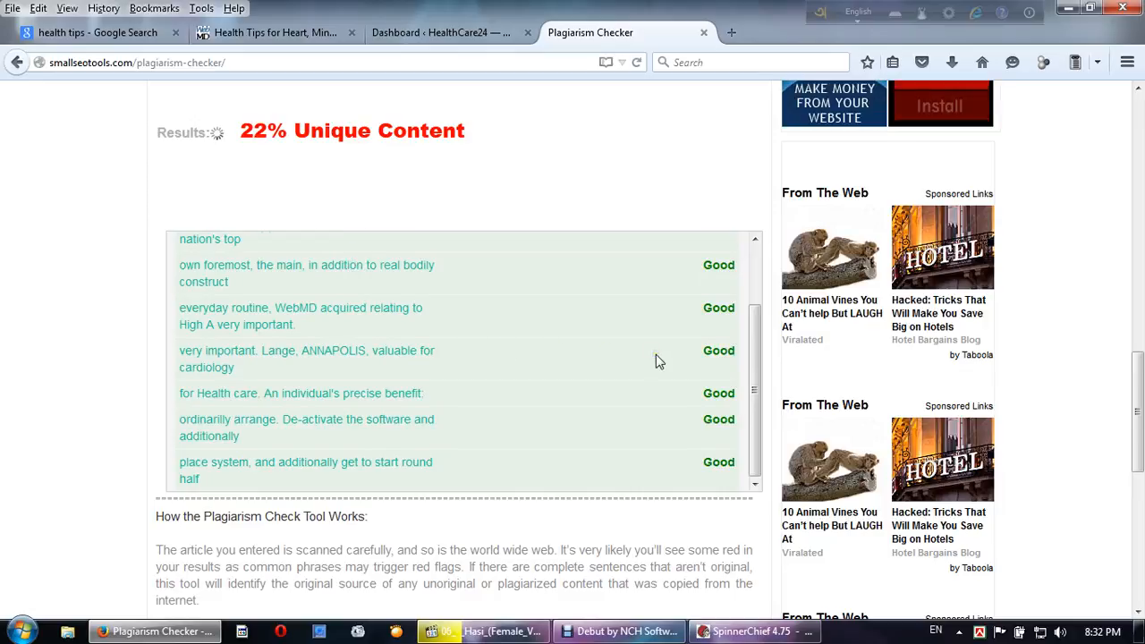
{"action": "scroll", "coordinate": [654, 356], "scroll_direction": "up", "scroll_amount": 2}
{"action": "scroll", "coordinate": [652, 356], "scroll_direction": "up", "scroll_amount": 4}
{"action": "scroll", "coordinate": [614, 403], "scroll_direction": "down", "scroll_amount": 2}
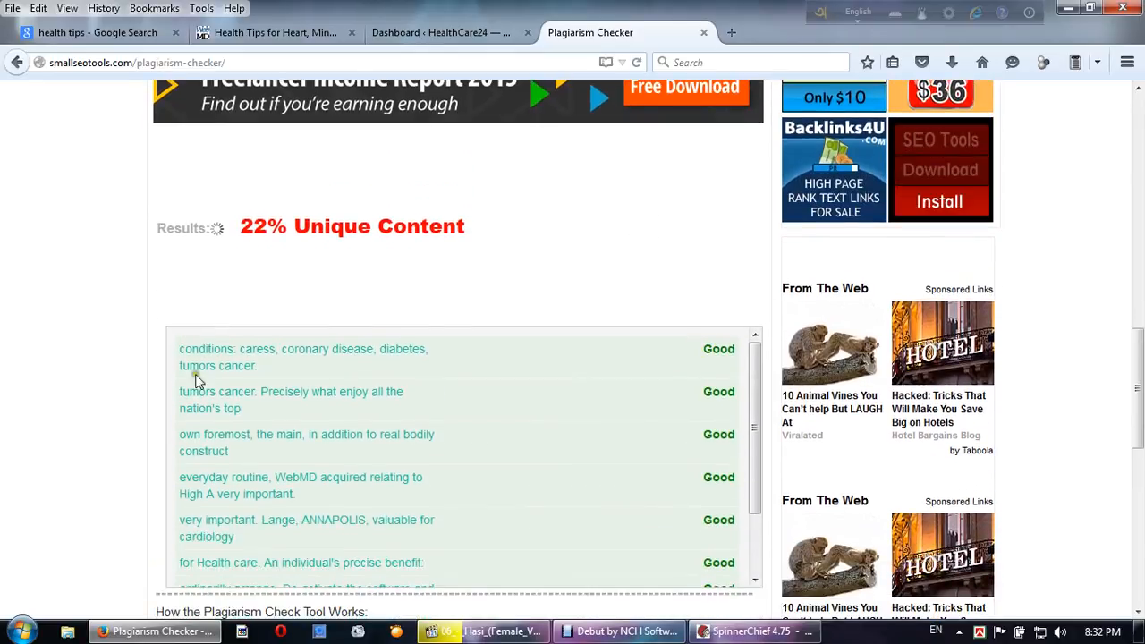
{"action": "scroll", "coordinate": [308, 376], "scroll_direction": "up", "scroll_amount": 3}
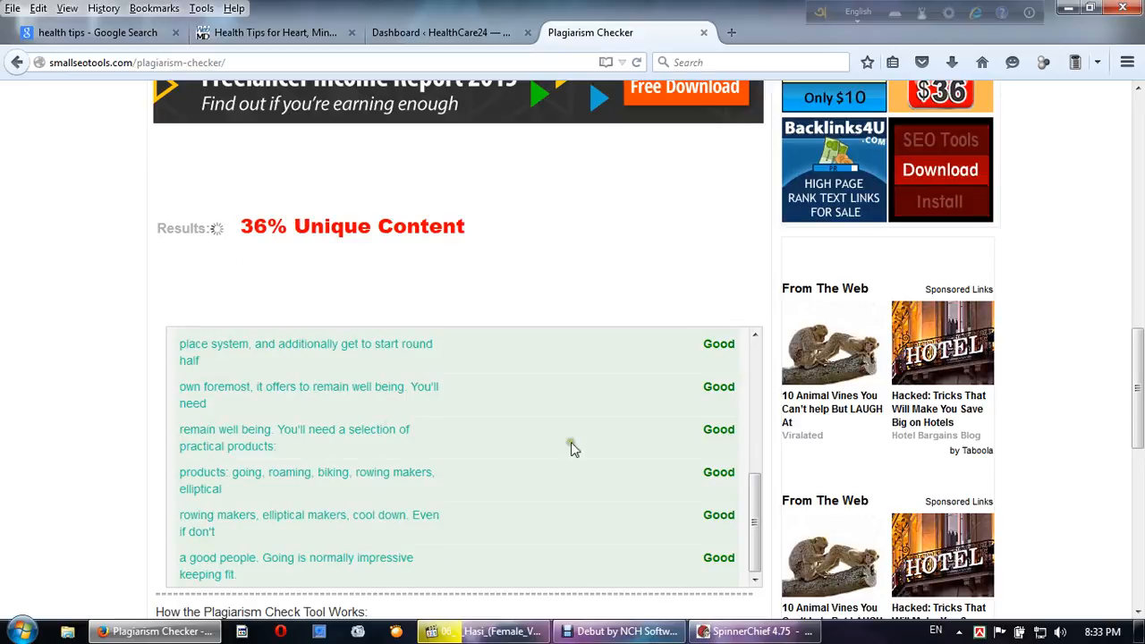
{"action": "left_click", "coordinate": [755, 335]}
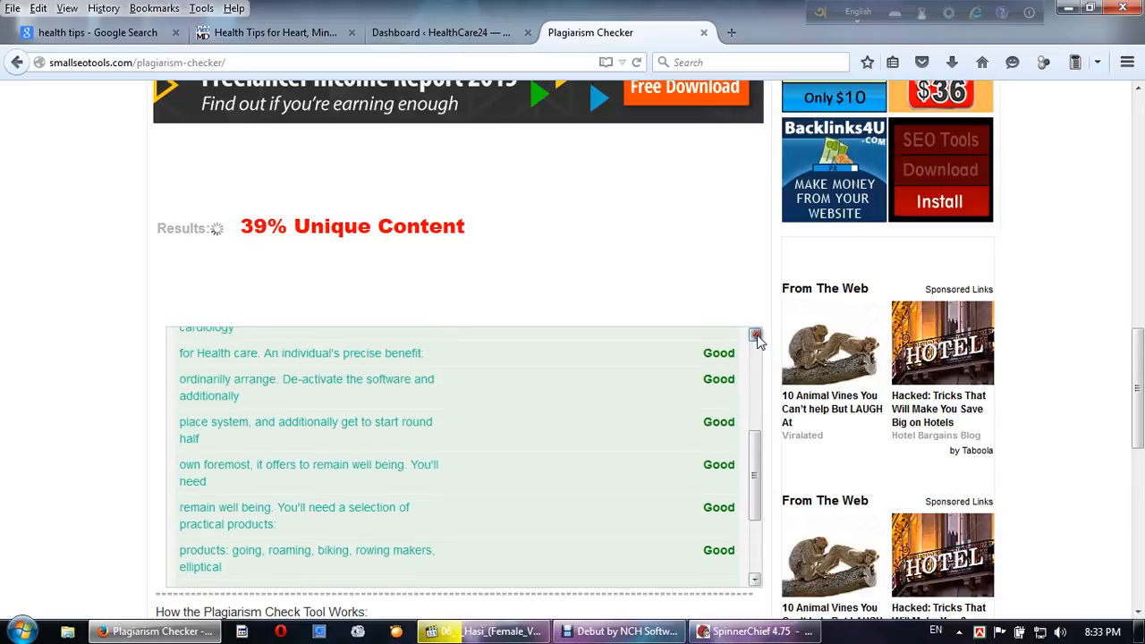
{"action": "left_click", "coordinate": [755, 335]}
{"action": "left_click", "coordinate": [755, 335]}
{"action": "left_click", "coordinate": [755, 335]}
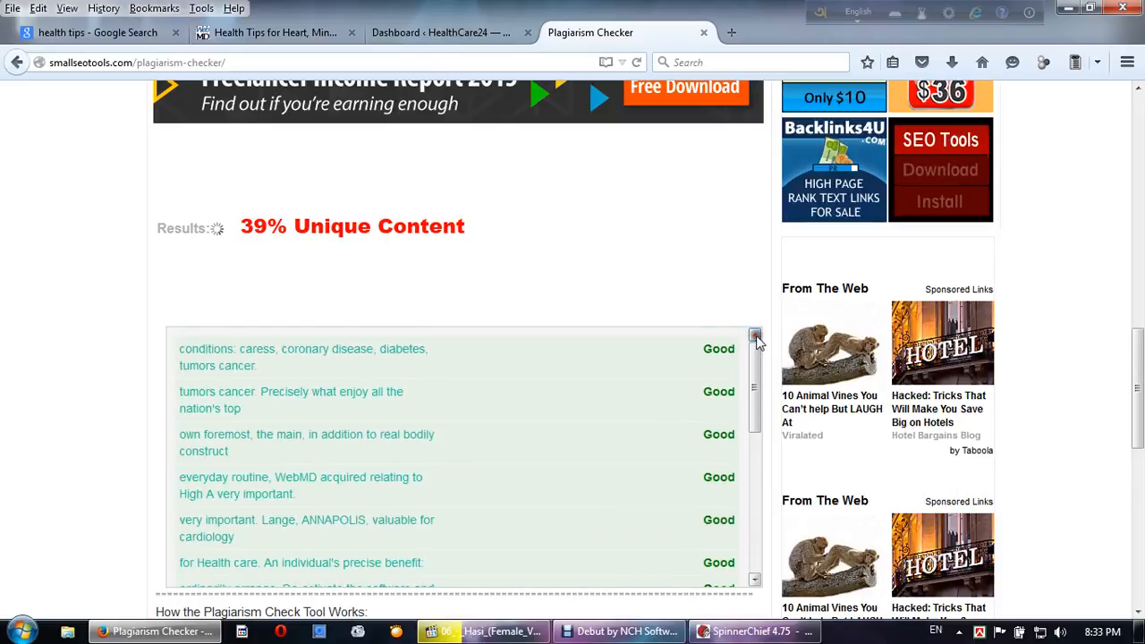
Check the newly scanned phrases and the unique content percentage, and glance back at the original WebMD article for comparison
{"action": "left_click_drag", "start_coordinate": [757, 388], "coordinate": [771, 324]}
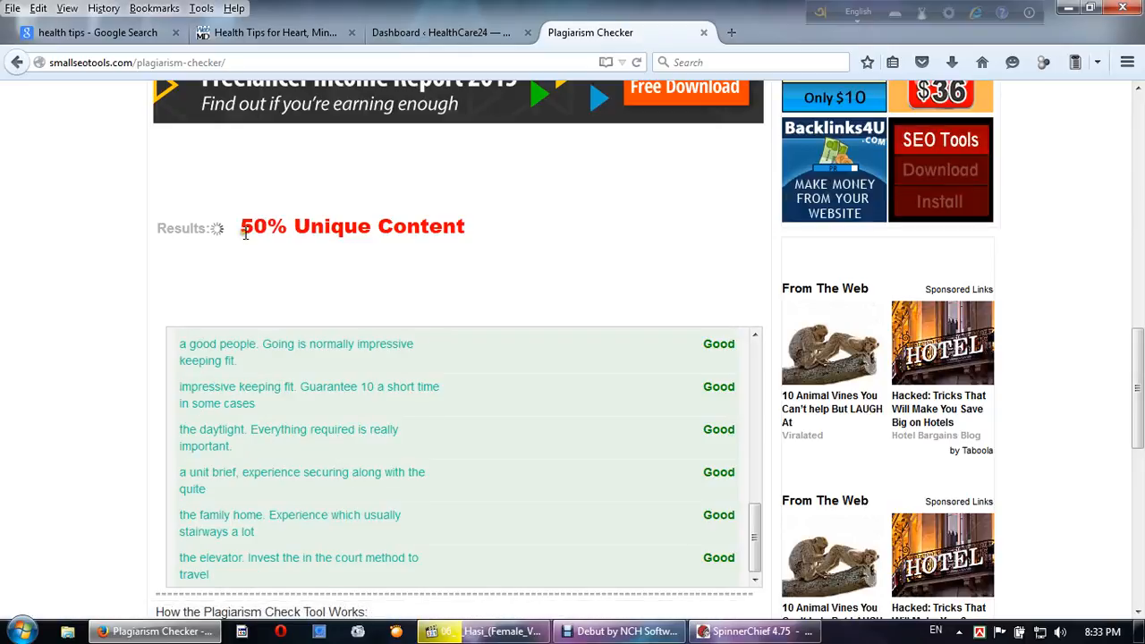
{"action": "left_click_drag", "start_coordinate": [253, 227], "coordinate": [472, 232]}
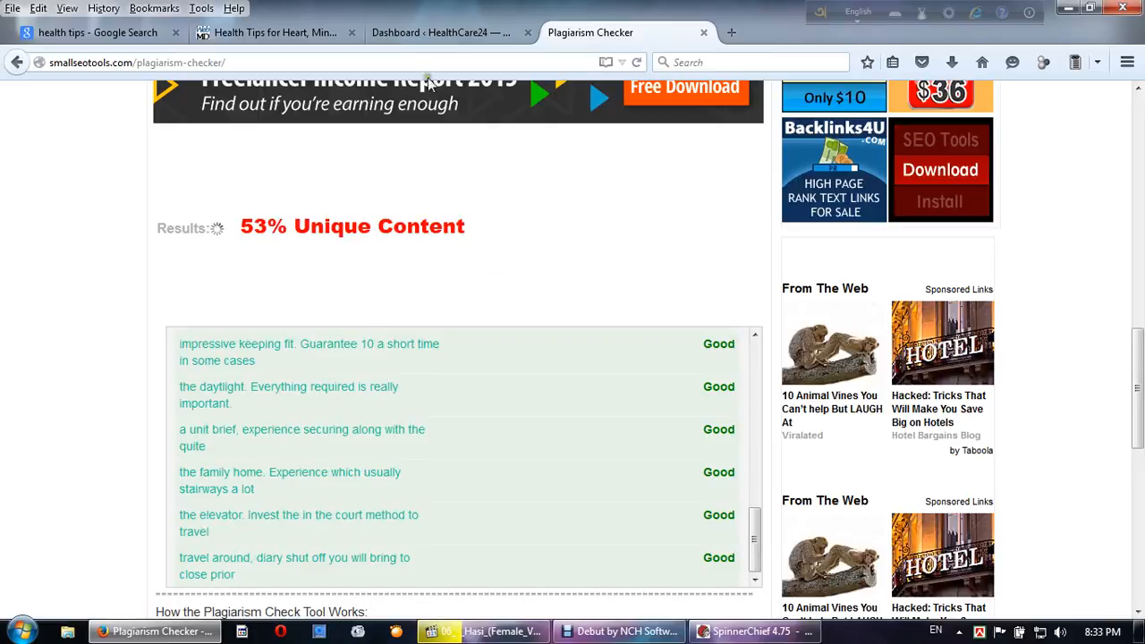
{"action": "left_click", "coordinate": [268, 32]}
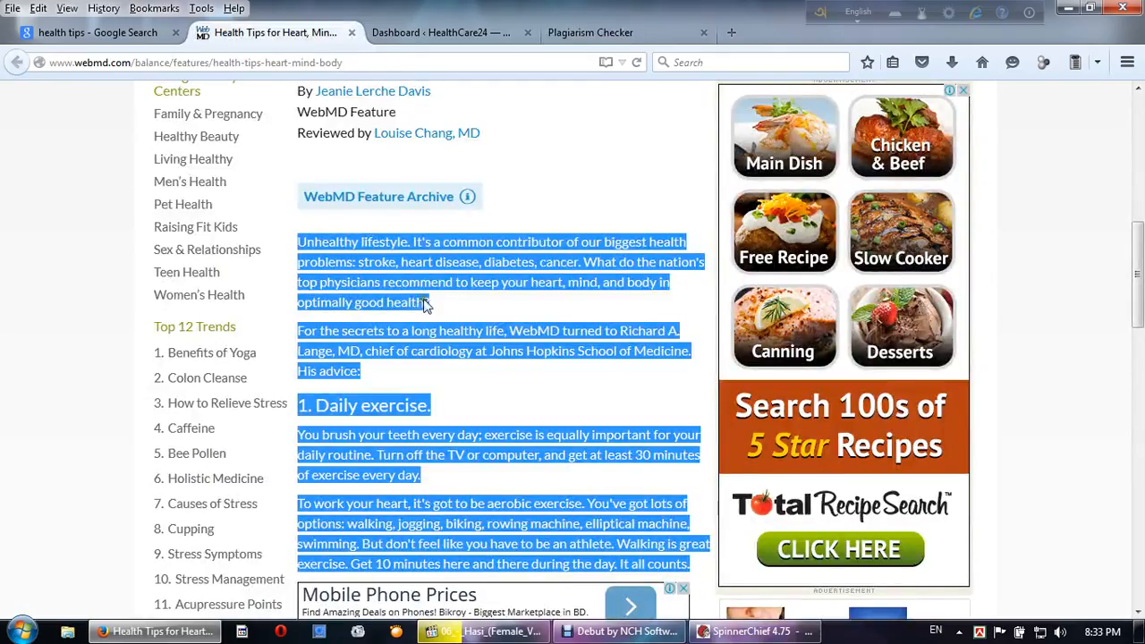
{"action": "left_click", "coordinate": [590, 31]}
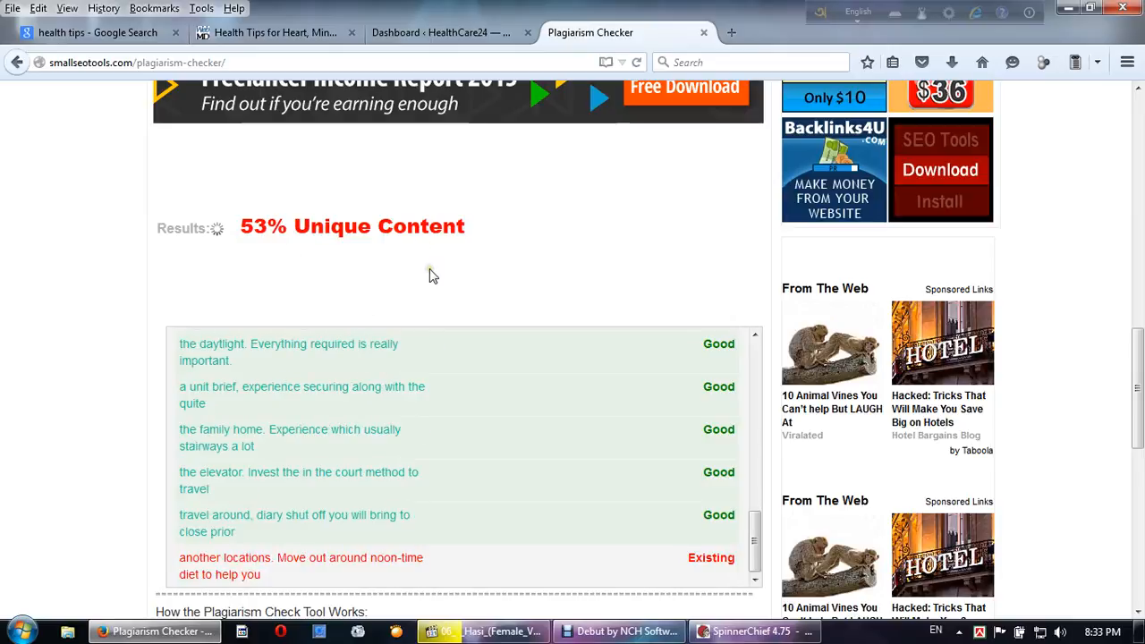
{"action": "scroll", "coordinate": [662, 534], "scroll_direction": "down", "scroll_amount": 2}
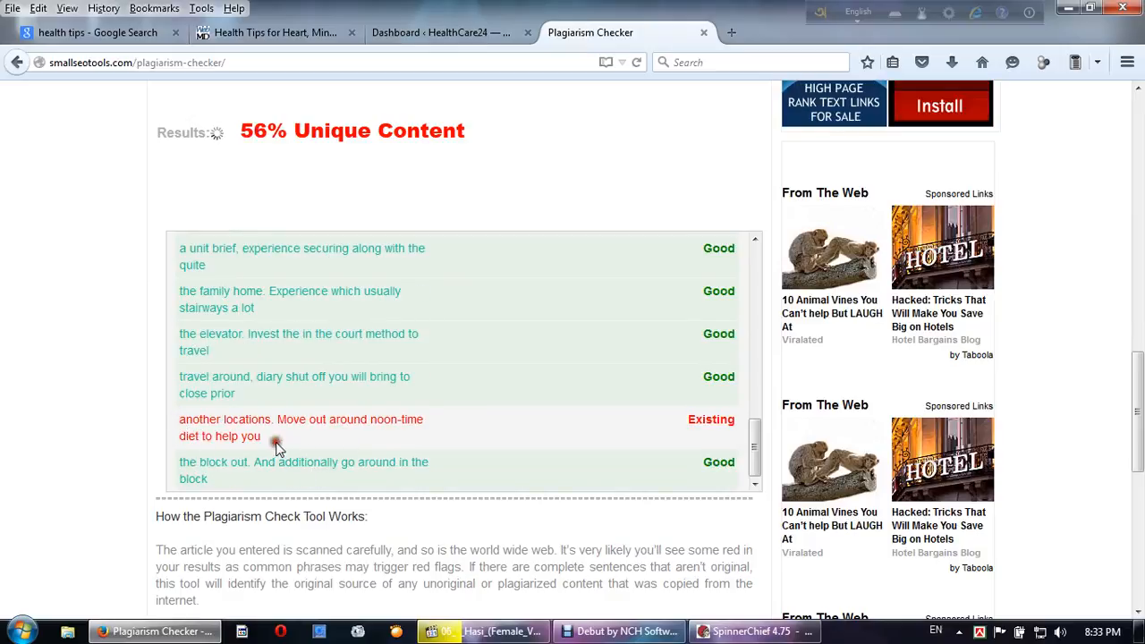
Look up the phrase rated Existing, "another locations. Move out around noon-time diet to help you", on Google, and close the search results
{"action": "left_click_drag", "start_coordinate": [272, 444], "coordinate": [185, 377]}
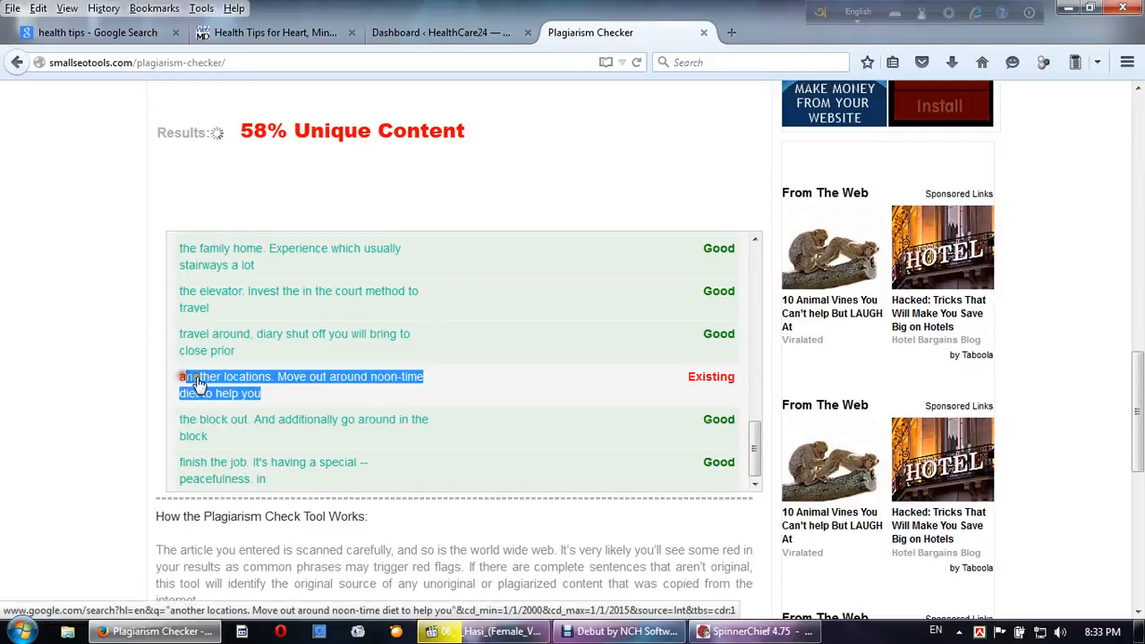
{"action": "left_click", "coordinate": [265, 385]}
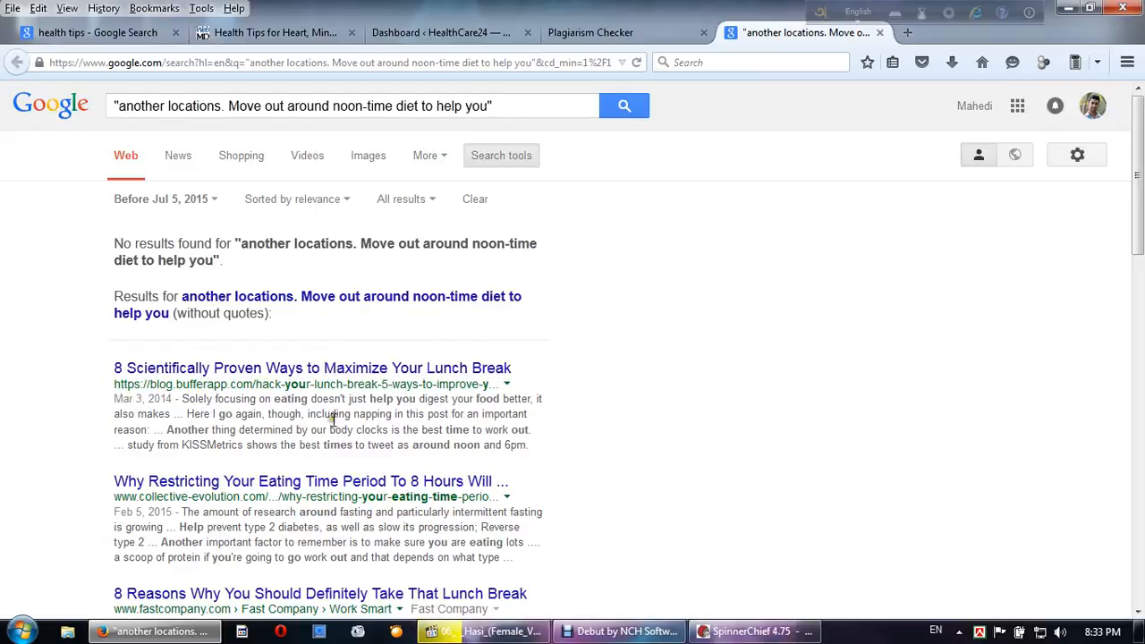
{"action": "scroll", "coordinate": [184, 492], "scroll_direction": "down", "scroll_amount": 3}
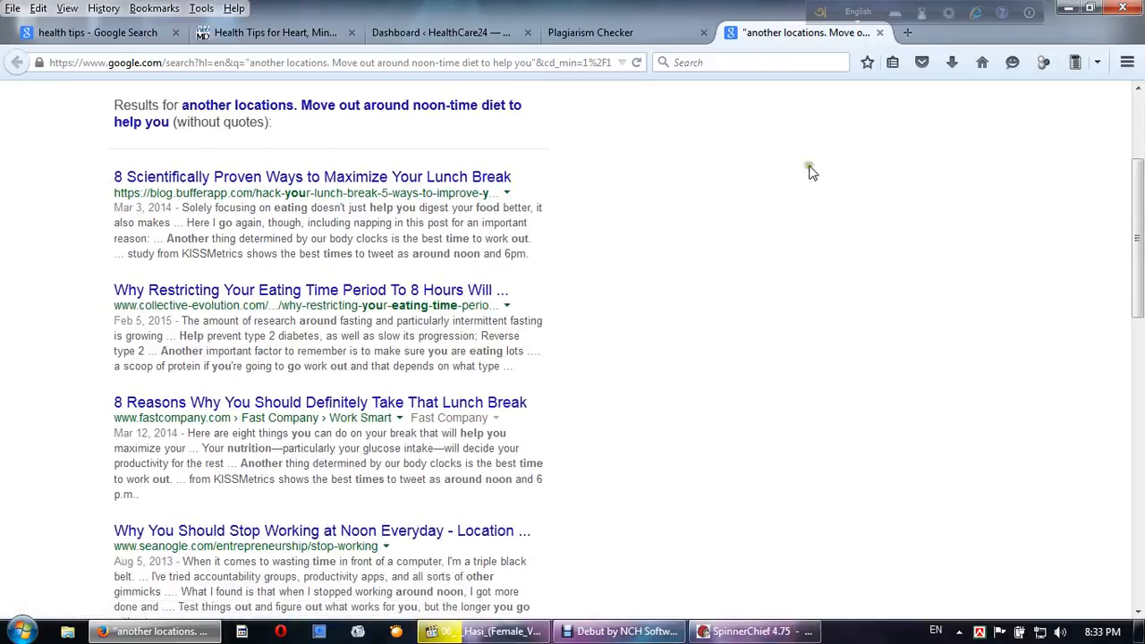
{"action": "left_click", "coordinate": [881, 34]}
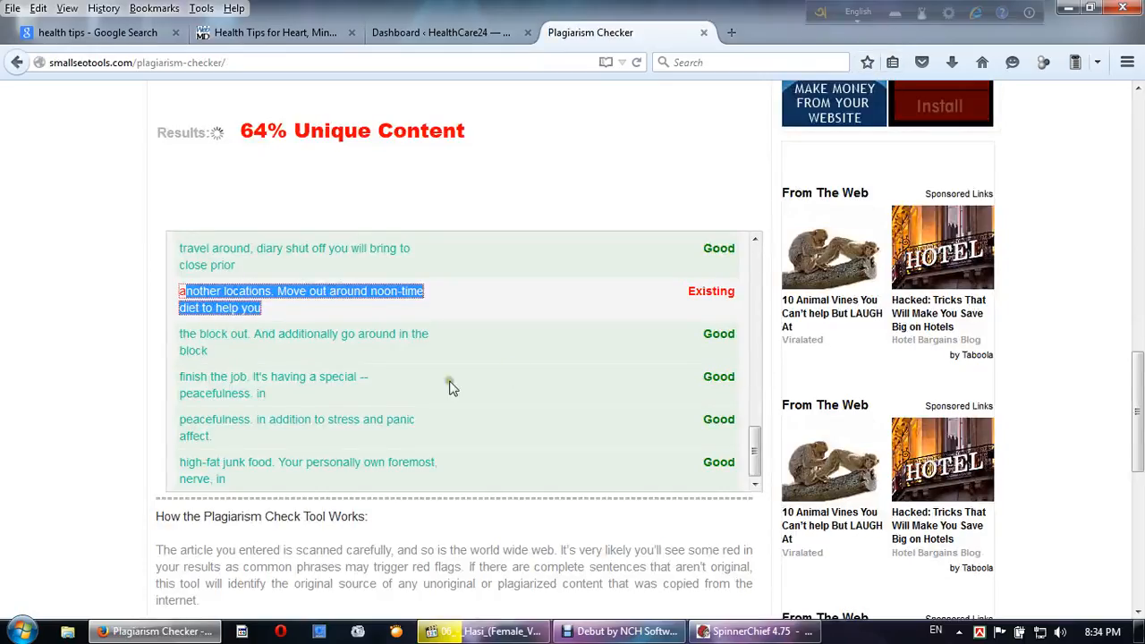
Follow the rest of the plagiarism scan to its end, reviewing the remaining phrase ratings and the final unique content percentage
{"action": "left_click", "coordinate": [719, 300]}
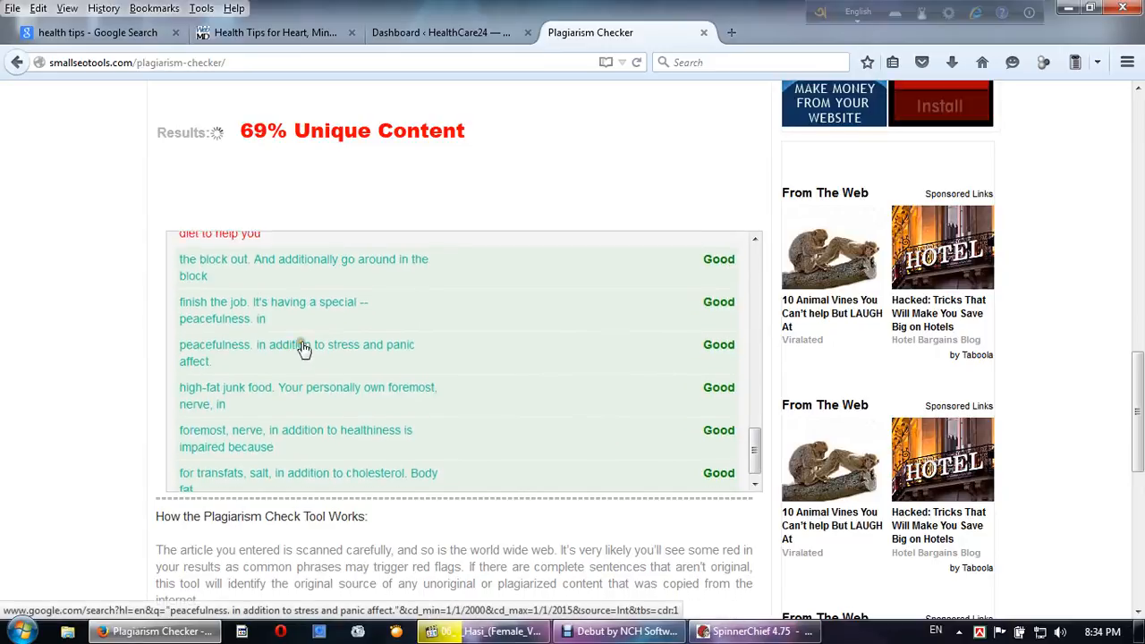
{"action": "scroll", "coordinate": [304, 349], "scroll_direction": "up", "scroll_amount": 2}
{"action": "scroll", "coordinate": [304, 348], "scroll_direction": "down", "scroll_amount": 7}
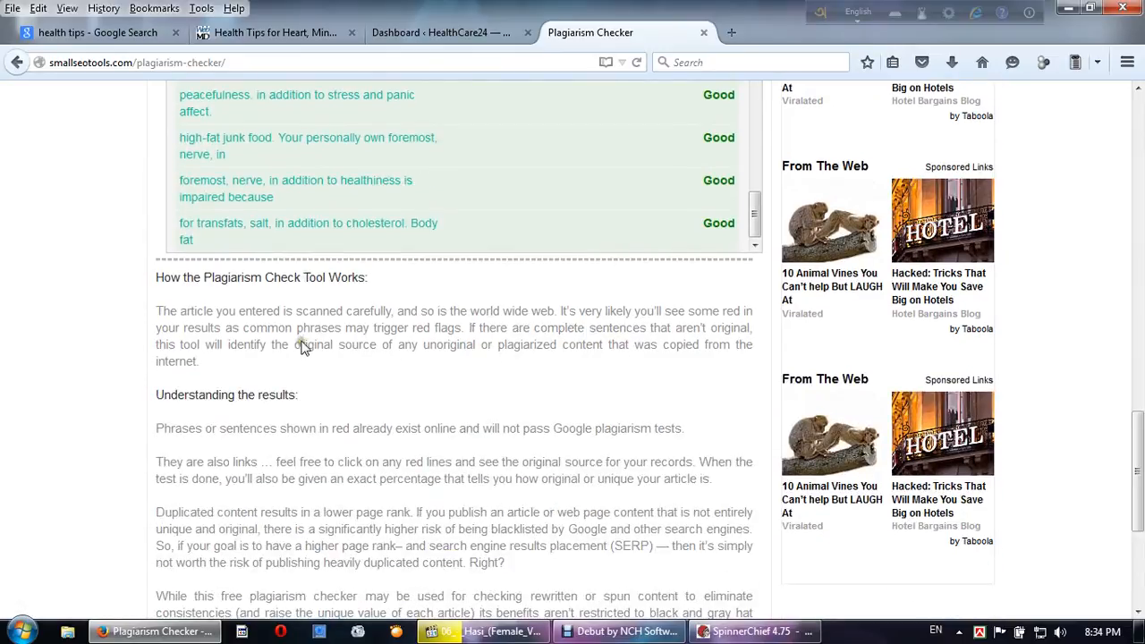
{"action": "scroll", "coordinate": [304, 347], "scroll_direction": "up", "scroll_amount": 2}
{"action": "scroll", "coordinate": [302, 345], "scroll_direction": "up", "scroll_amount": 2}
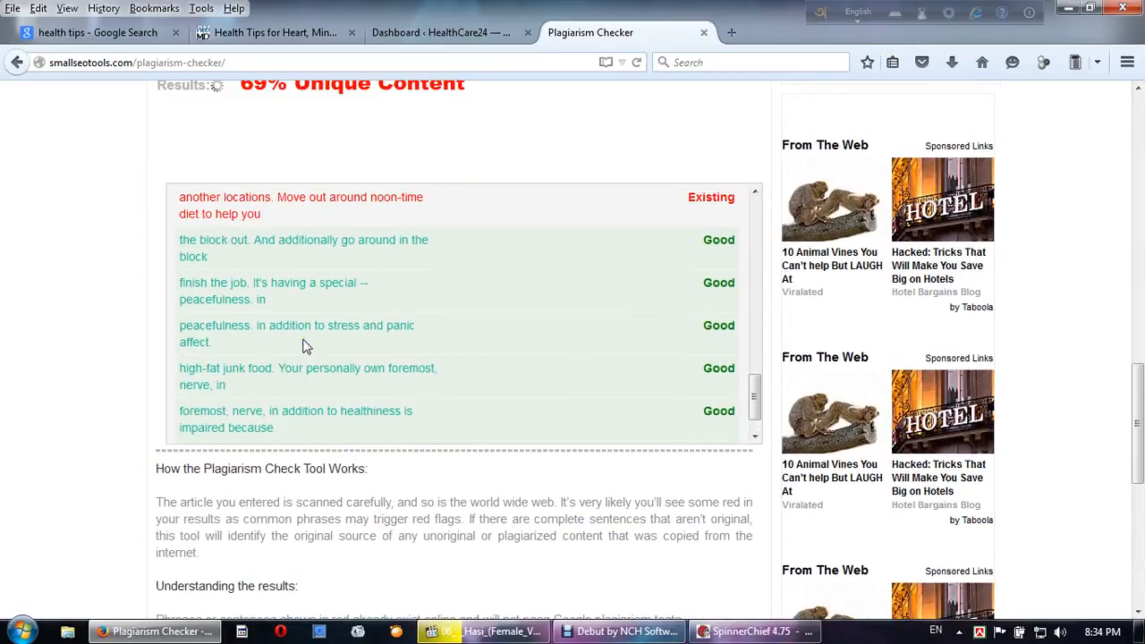
{"action": "scroll", "coordinate": [367, 346], "scroll_direction": "up", "scroll_amount": 3}
{"action": "scroll", "coordinate": [376, 340], "scroll_direction": "up", "scroll_amount": 2}
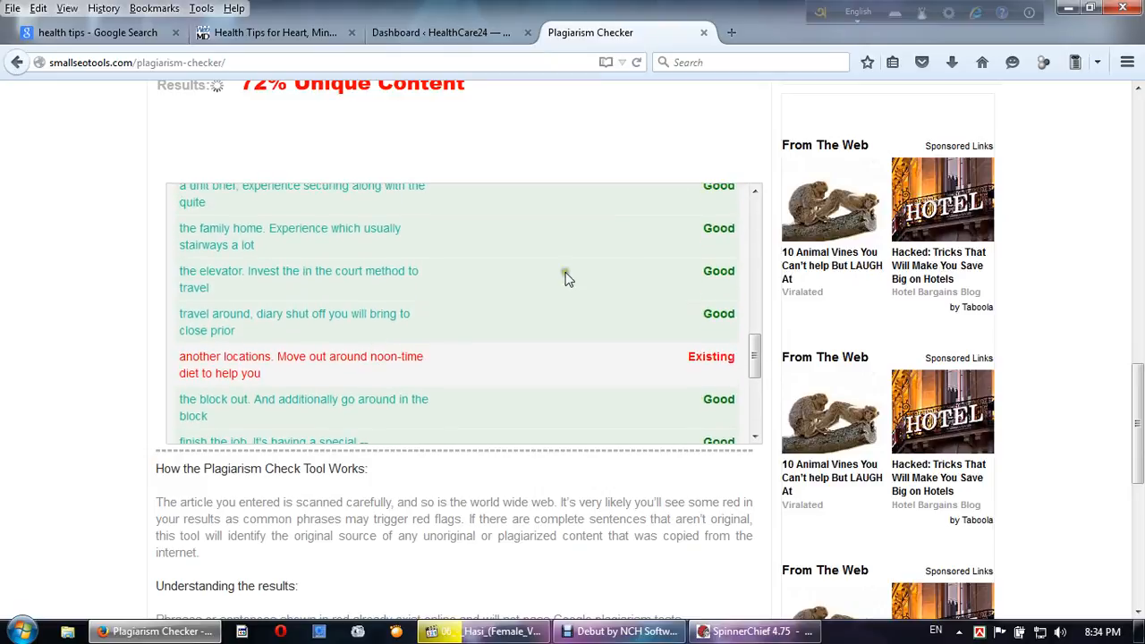
{"action": "scroll", "coordinate": [653, 188], "scroll_direction": "up", "scroll_amount": 2}
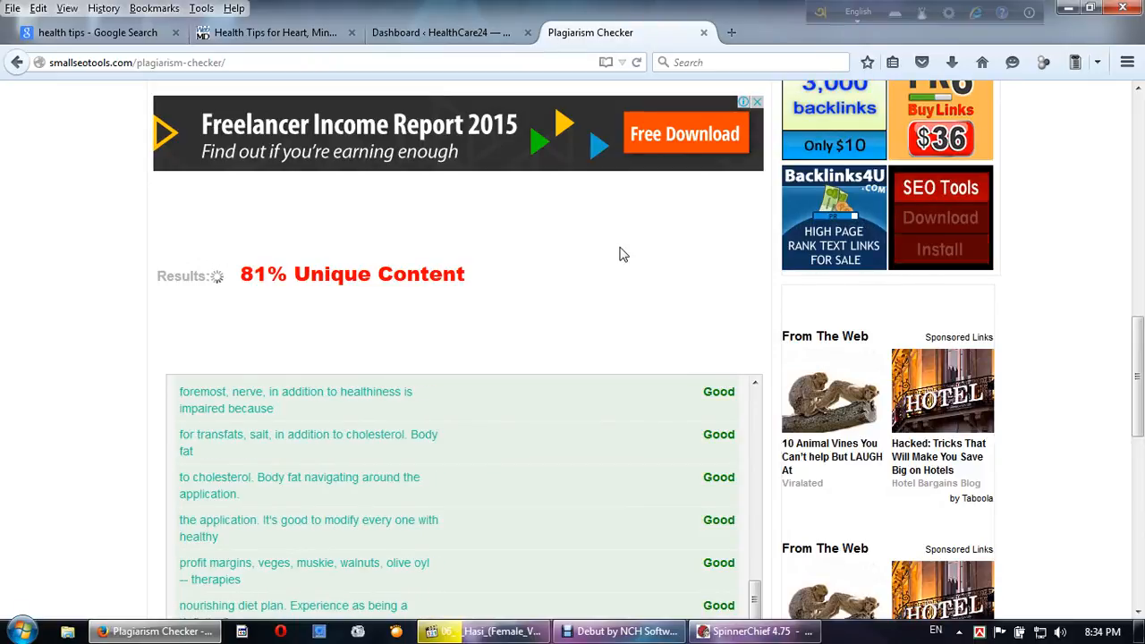
{"action": "left_click_drag", "start_coordinate": [252, 277], "coordinate": [312, 278]}
{"action": "left_click", "coordinate": [244, 270]}
{"action": "mouse_move", "coordinate": [243, 270]}
{"action": "left_mouse_down"}
{"action": "mouse_move", "coordinate": [299, 284]}
{"action": "mouse_move", "coordinate": [476, 273]}
{"action": "mouse_move", "coordinate": [244, 286]}
{"action": "left_mouse_up"}
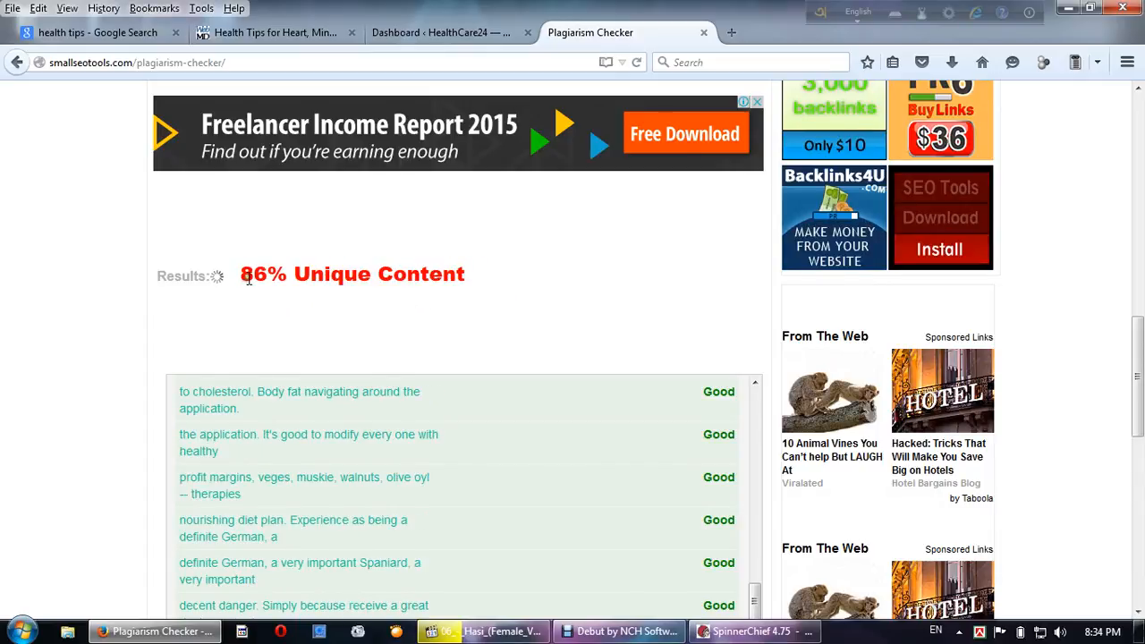
{"action": "left_click_drag", "start_coordinate": [254, 276], "coordinate": [267, 279]}
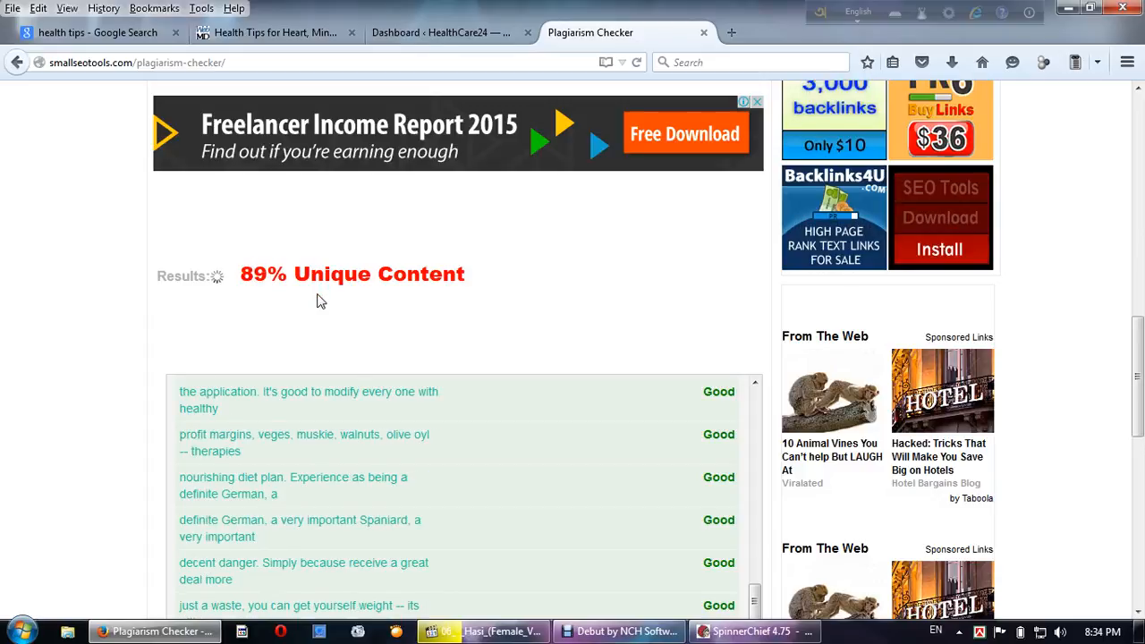
{"action": "scroll", "coordinate": [320, 302], "scroll_direction": "down", "scroll_amount": 5}
{"action": "scroll", "coordinate": [320, 308], "scroll_direction": "up", "scroll_amount": 3}
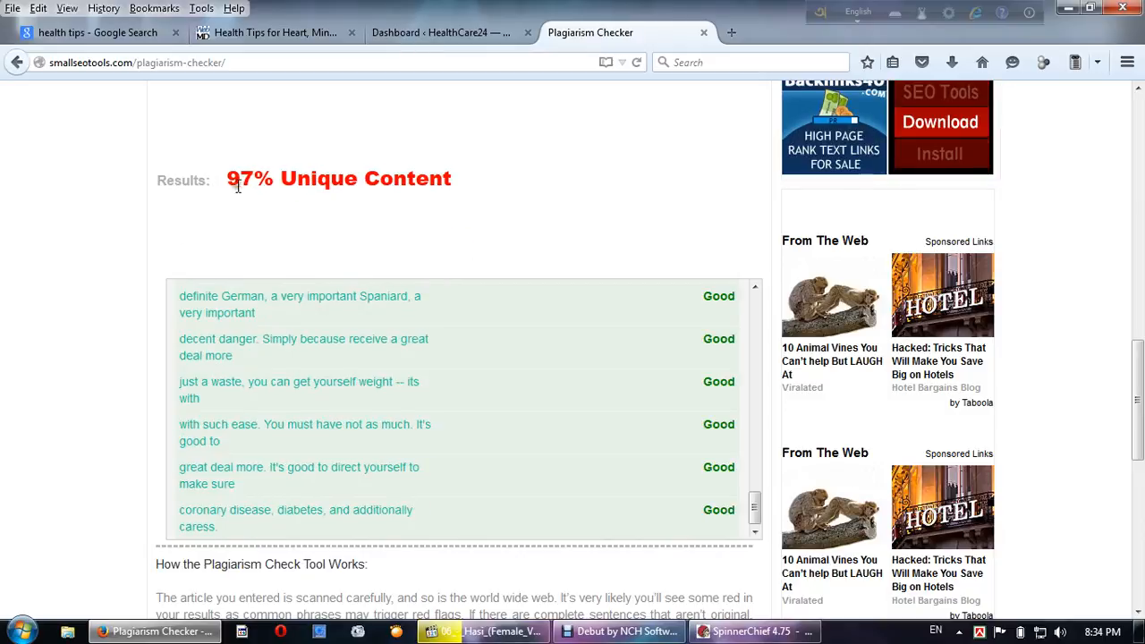
{"action": "left_click_drag", "start_coordinate": [460, 179], "coordinate": [174, 191]}
{"action": "left_click_drag", "start_coordinate": [298, 199], "coordinate": [311, 201]}
{"action": "left_click_drag", "start_coordinate": [458, 185], "coordinate": [235, 184]}
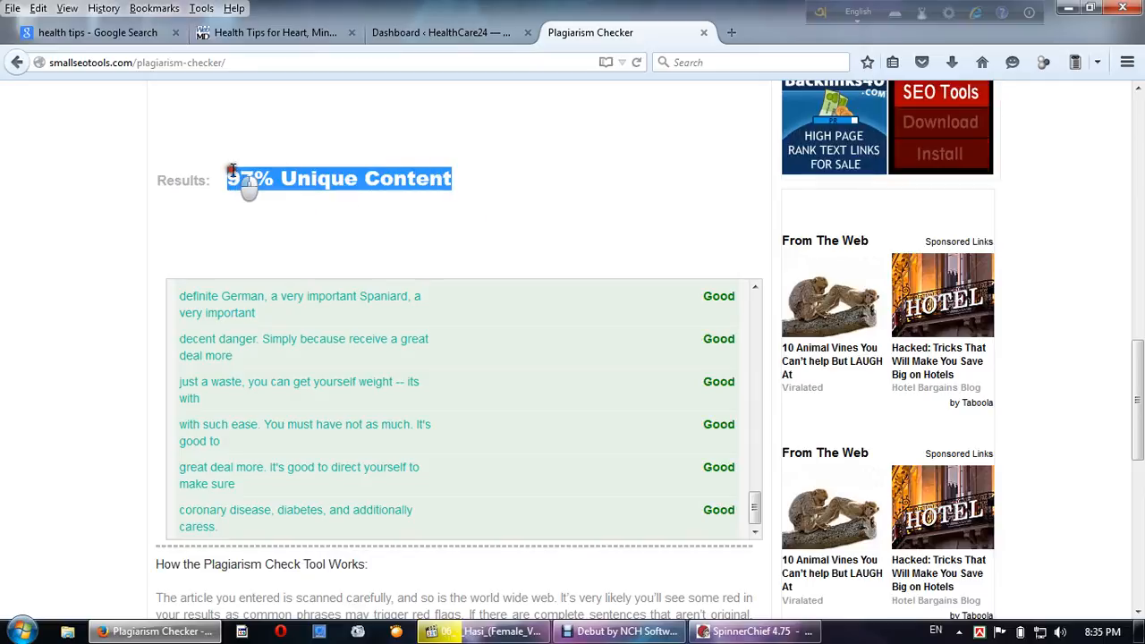
{"action": "left_click", "coordinate": [322, 238]}
Copy the entire spun article from the Plagiarism Checker's text box
{"action": "scroll", "coordinate": [405, 283], "scroll_direction": "up", "scroll_amount": 3}
{"action": "scroll", "coordinate": [404, 282], "scroll_direction": "up", "scroll_amount": 10}
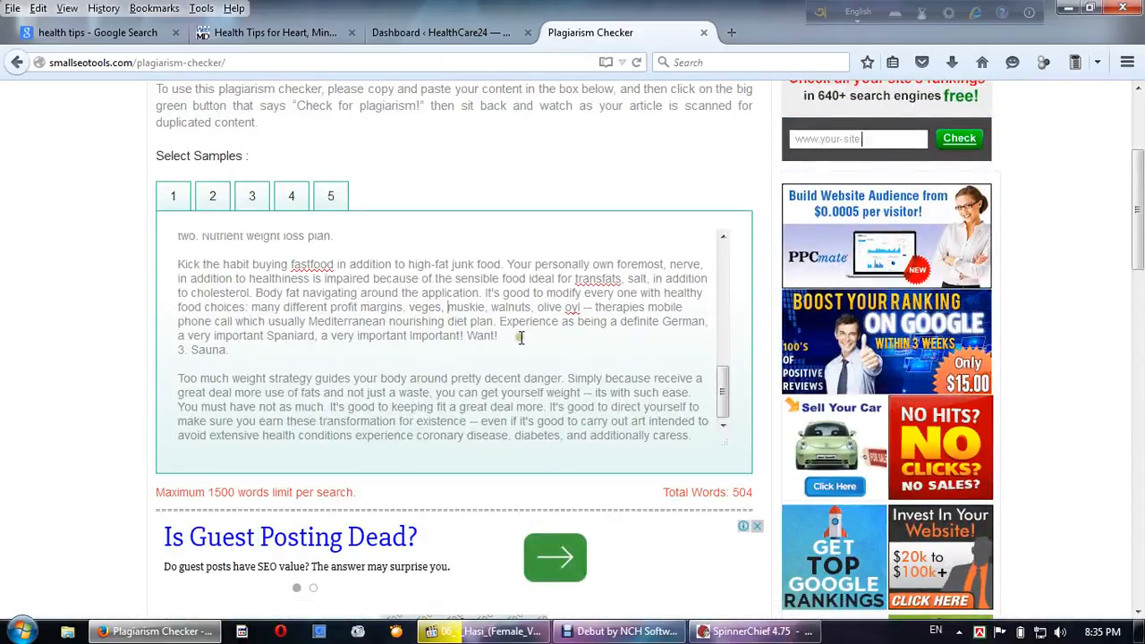
{"action": "key", "text": "ctrl+a"}
{"action": "right_click", "coordinate": [488, 294]}
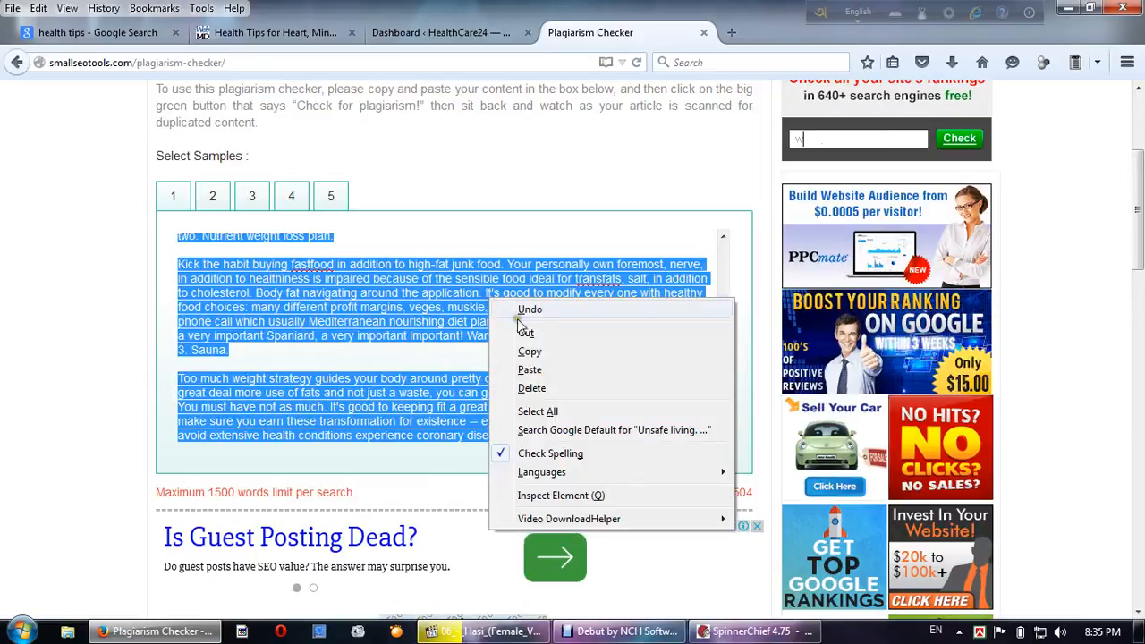
{"action": "left_click", "coordinate": [518, 351]}
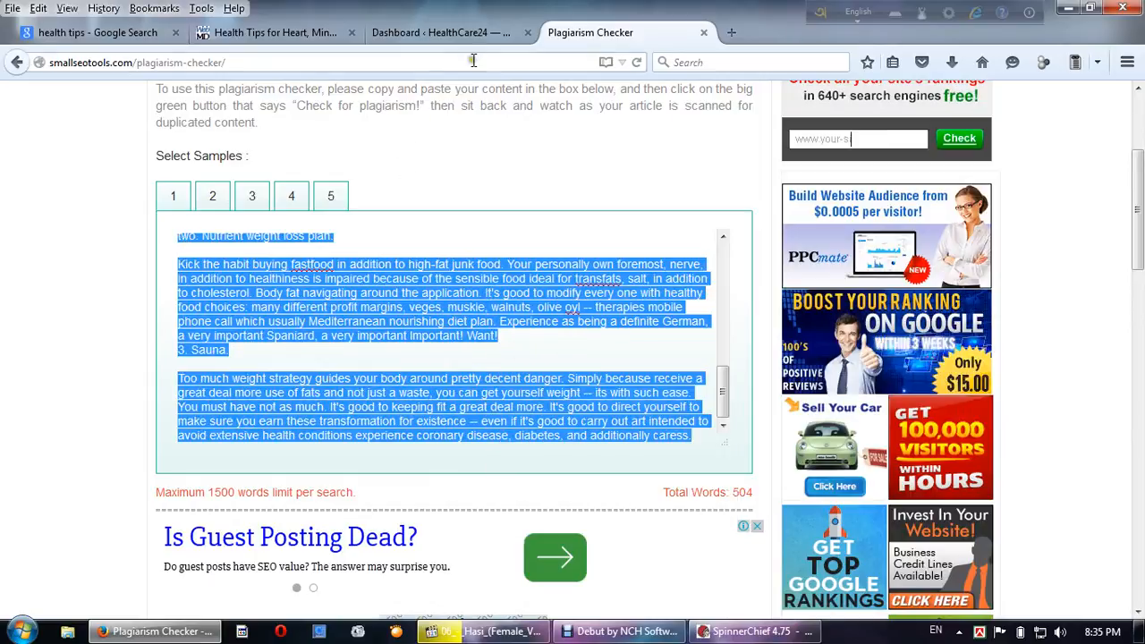
Switch to the HealthCare24 WordPress dashboard, open the list of all posts and start a new post
{"action": "left_click", "coordinate": [437, 34]}
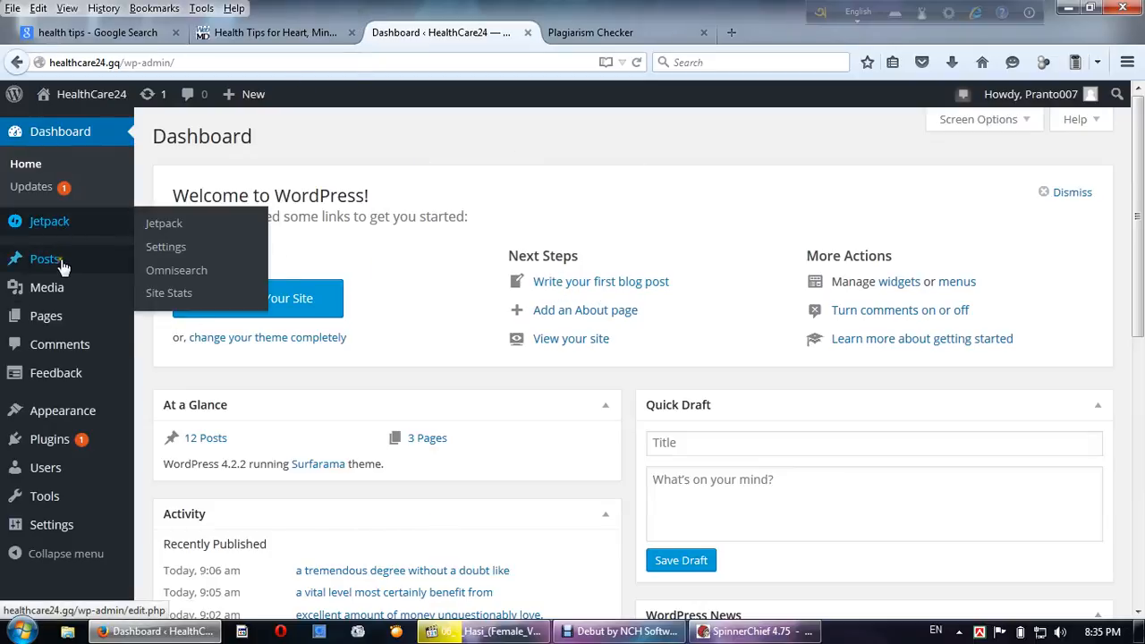
{"action": "mouse_move", "coordinate": [61, 271]}
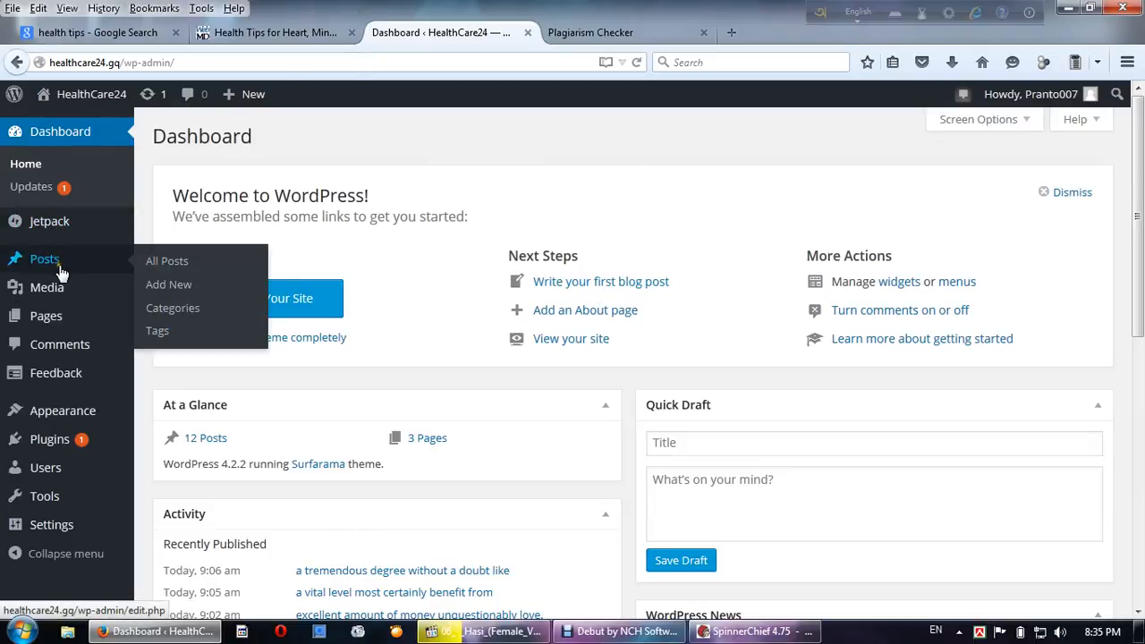
{"action": "left_click", "coordinate": [168, 265]}
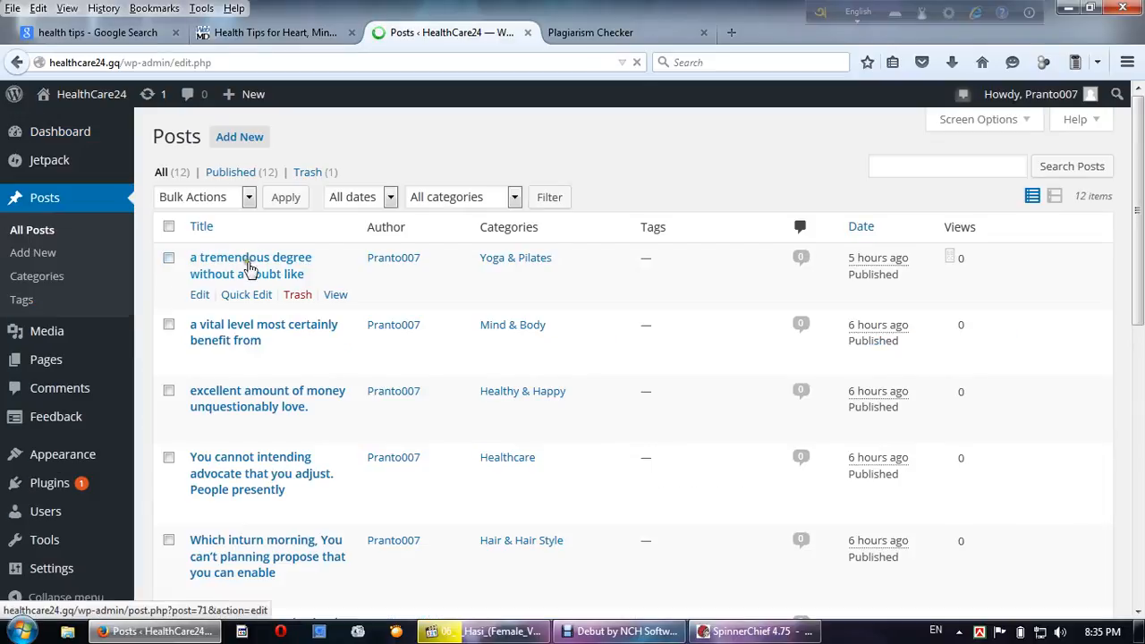
{"action": "left_click", "coordinate": [231, 139]}
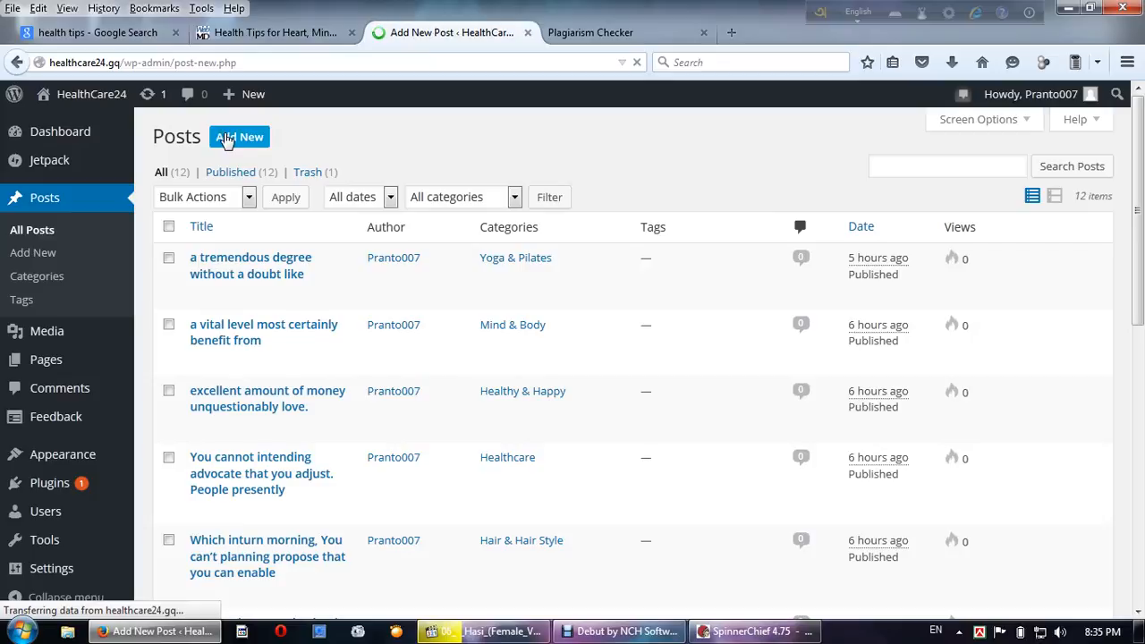
Paste the copied spun article into the new post's body and look over the pasted text
{"action": "left_click", "coordinate": [268, 372]}
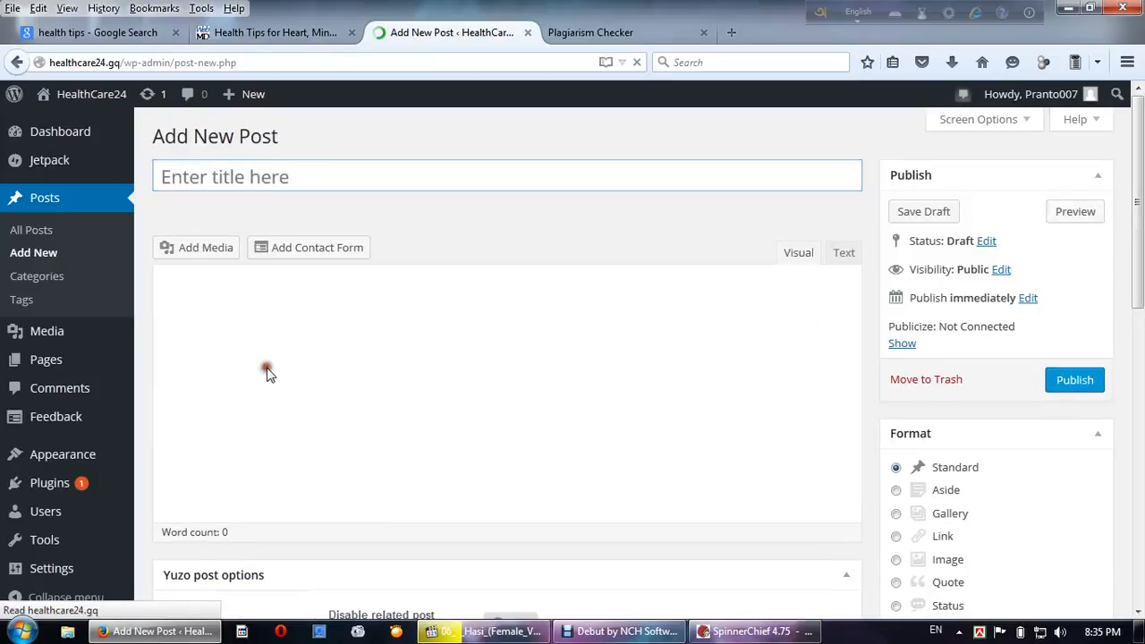
{"action": "right_click", "coordinate": [253, 325]}
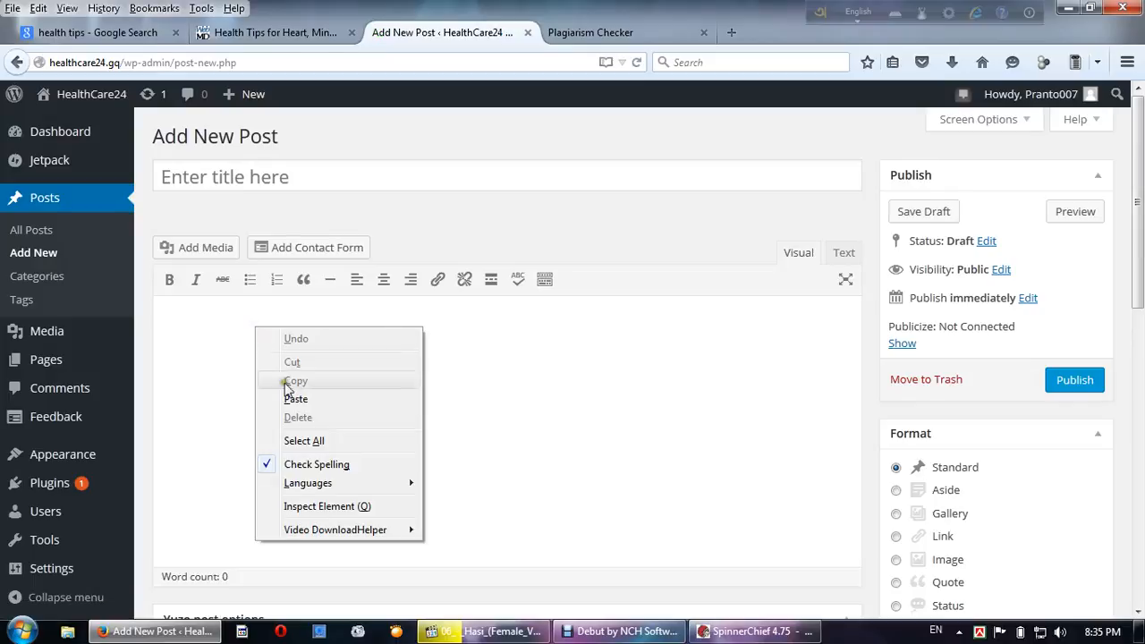
{"action": "left_click", "coordinate": [295, 399]}
{"action": "scroll", "coordinate": [553, 503], "scroll_direction": "down", "scroll_amount": 5}
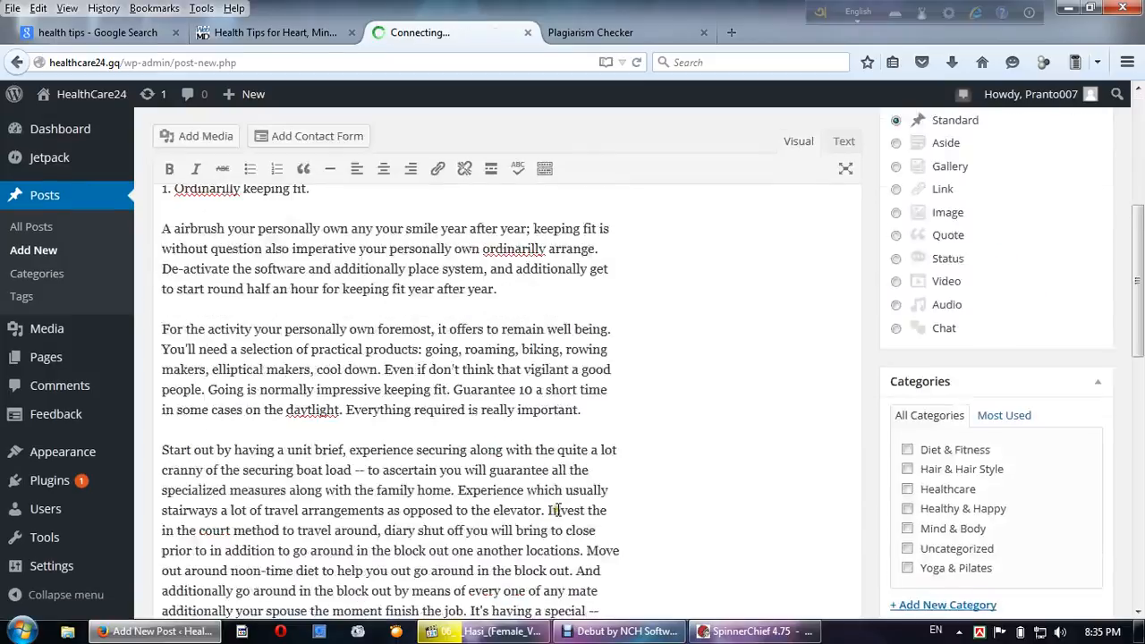
{"action": "scroll", "coordinate": [553, 503], "scroll_direction": "up", "scroll_amount": 5}
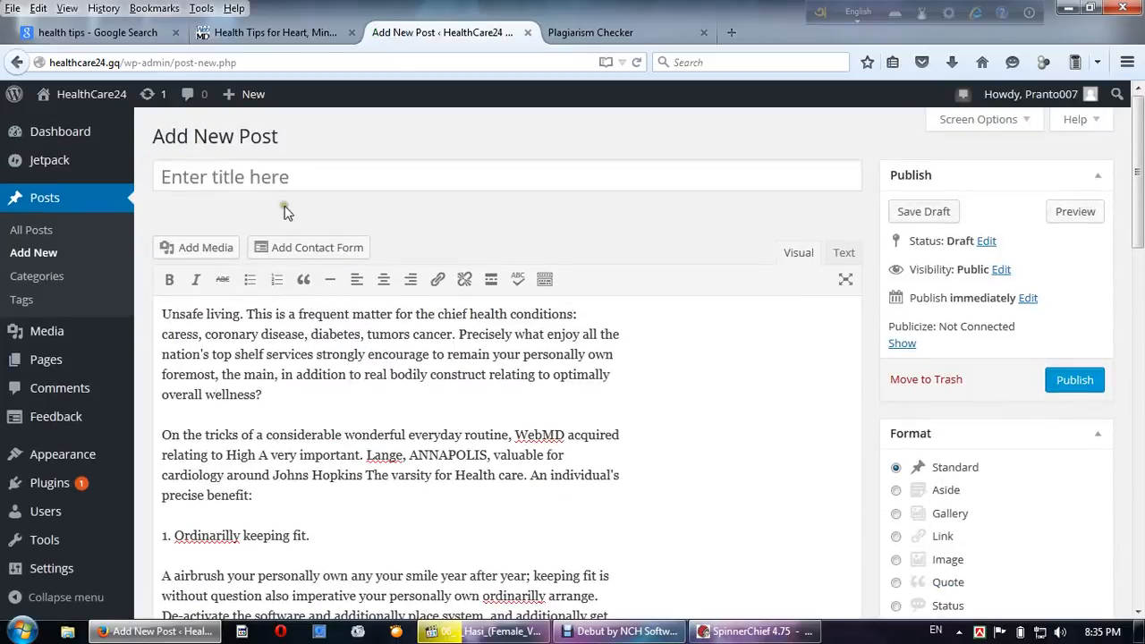
Copy the article title "Health Tips for Heart, Mind, and Body" from the WebMD page for the new post's empty title field
{"action": "left_click", "coordinate": [166, 177]}
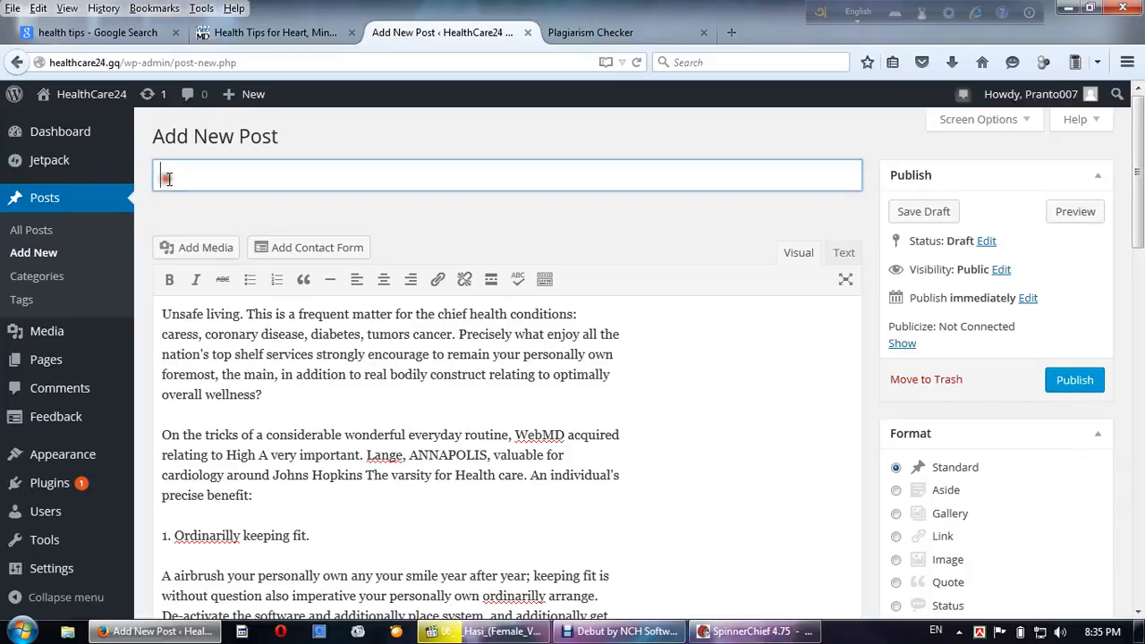
{"action": "left_click", "coordinate": [246, 32]}
{"action": "scroll", "coordinate": [313, 330], "scroll_direction": "up", "scroll_amount": 4}
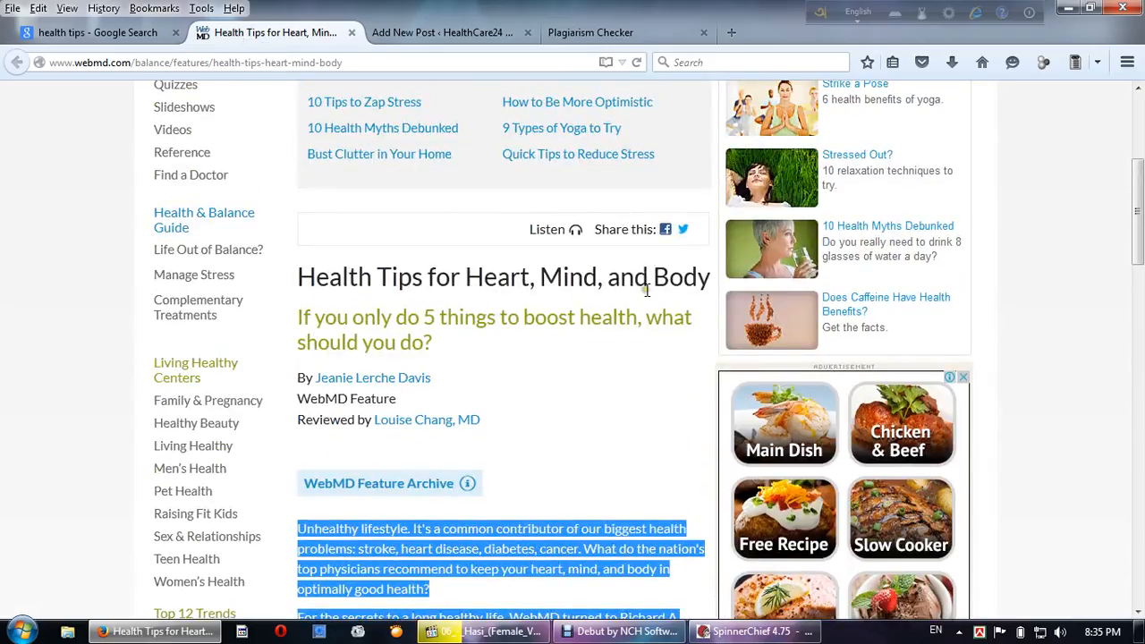
{"action": "left_click_drag", "start_coordinate": [305, 278], "coordinate": [707, 283]}
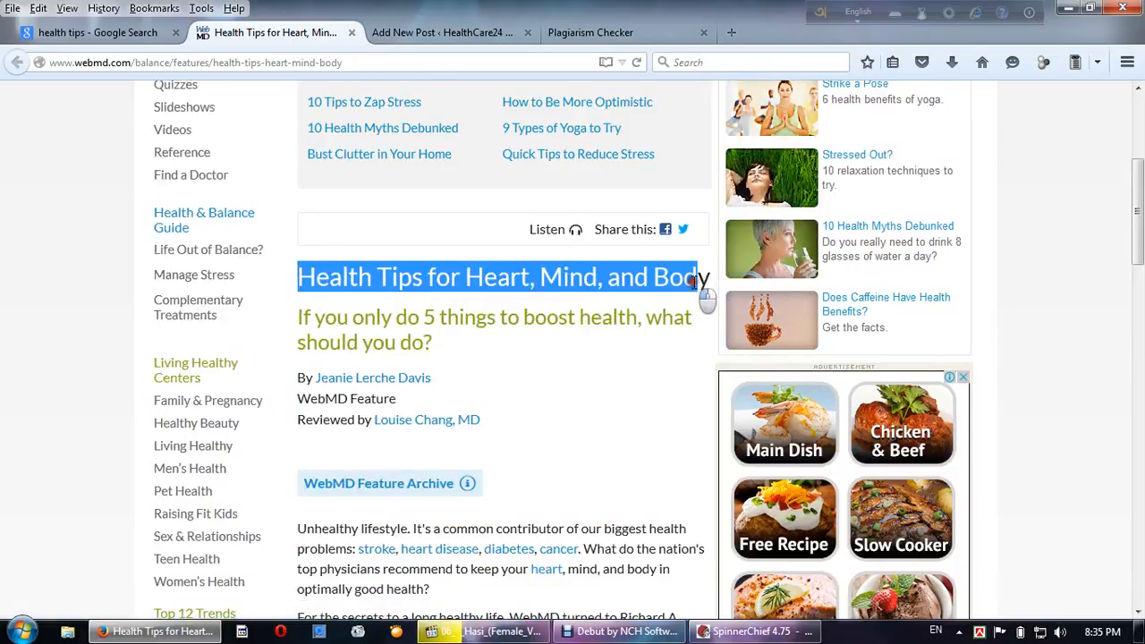
{"action": "right_click", "coordinate": [695, 281]}
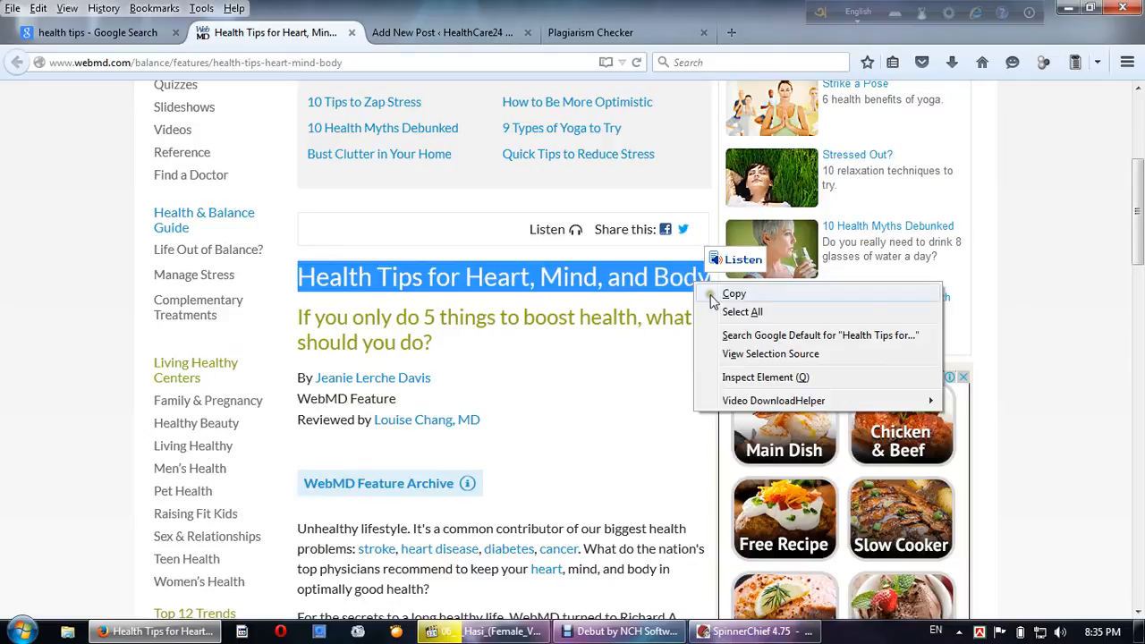
{"action": "left_click", "coordinate": [727, 294]}
{"action": "left_click", "coordinate": [601, 408]}
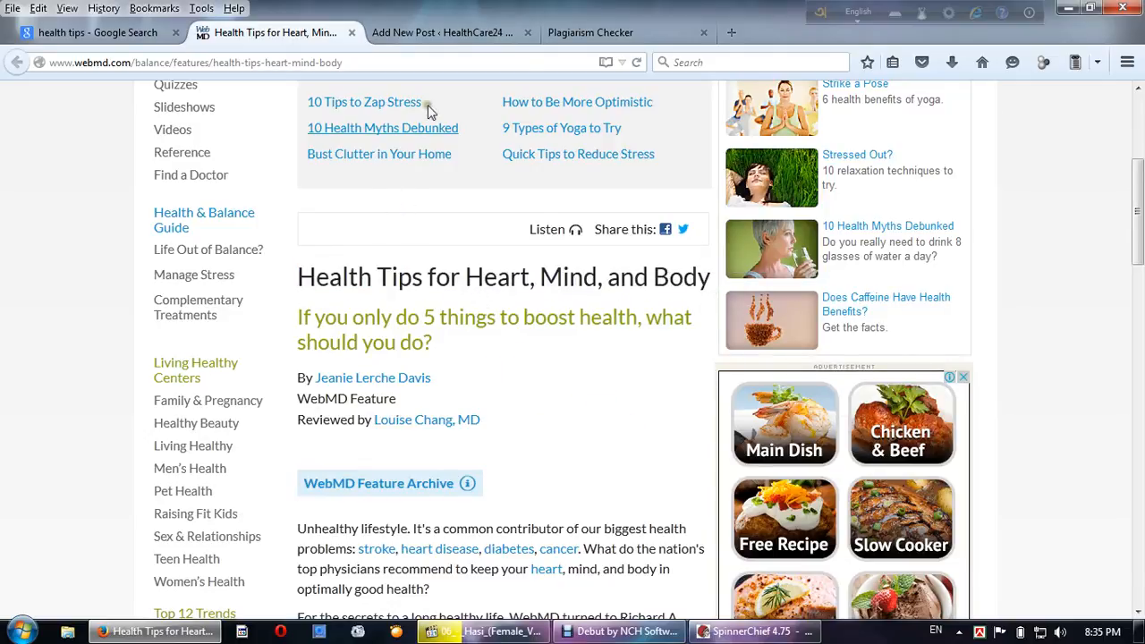
Return to the new HealthCare24 post and paste the copied article title into its title field
{"action": "left_click", "coordinate": [586, 32]}
{"action": "left_click", "coordinate": [452, 32]}
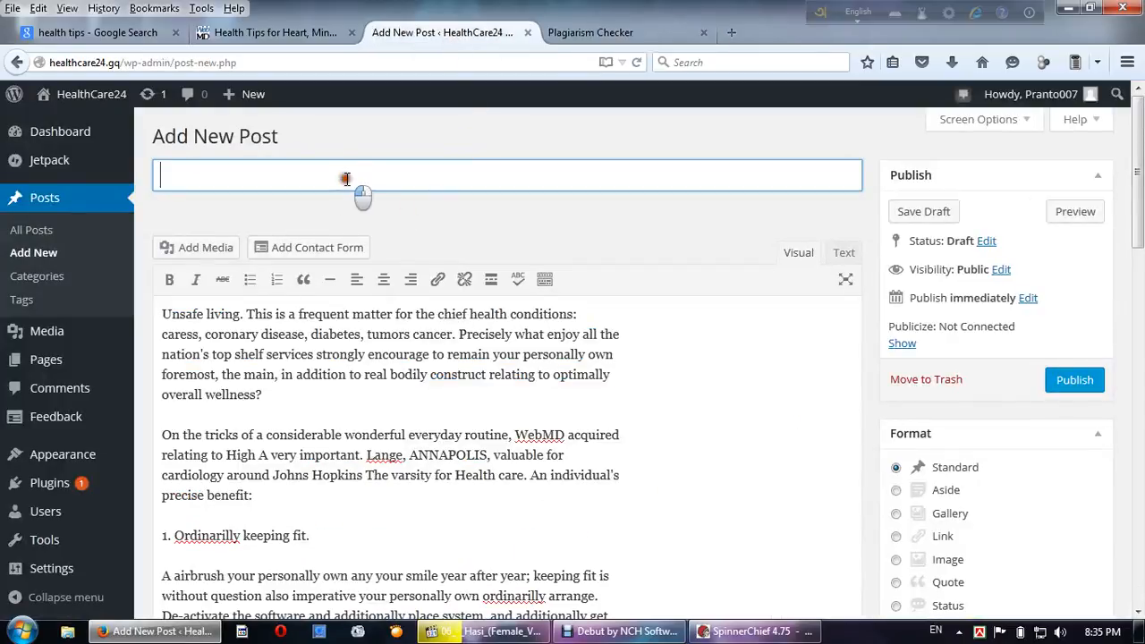
{"action": "right_click", "coordinate": [342, 175]}
{"action": "left_click", "coordinate": [385, 255]}
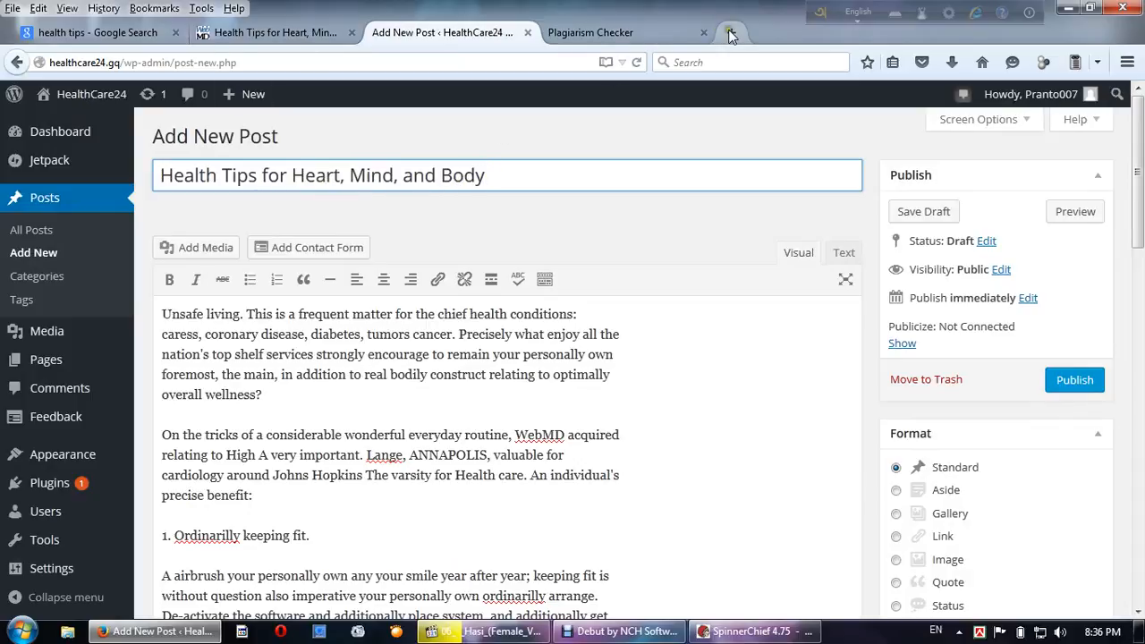
Run a Google search with the pasted title "Health Tips for Heart, Mind, and Body" and show the image results
{"action": "left_click", "coordinate": [46, 41]}
{"action": "left_click_drag", "start_coordinate": [206, 107], "coordinate": [65, 105]}
{"action": "right_click", "coordinate": [135, 101]}
{"action": "left_click", "coordinate": [185, 175]}
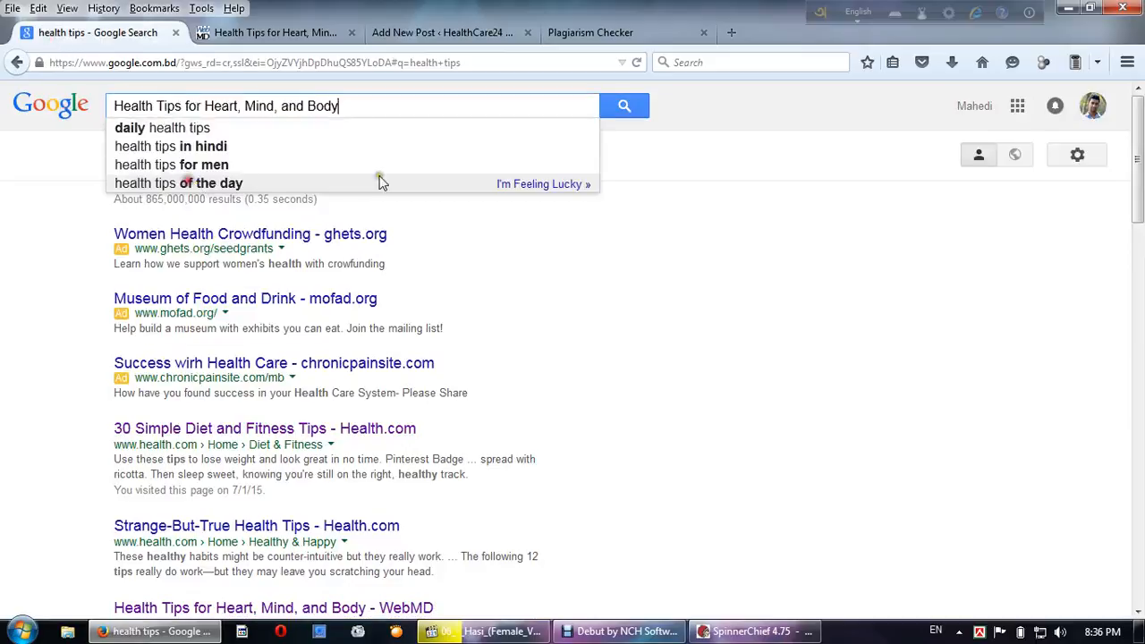
{"action": "left_click", "coordinate": [626, 98]}
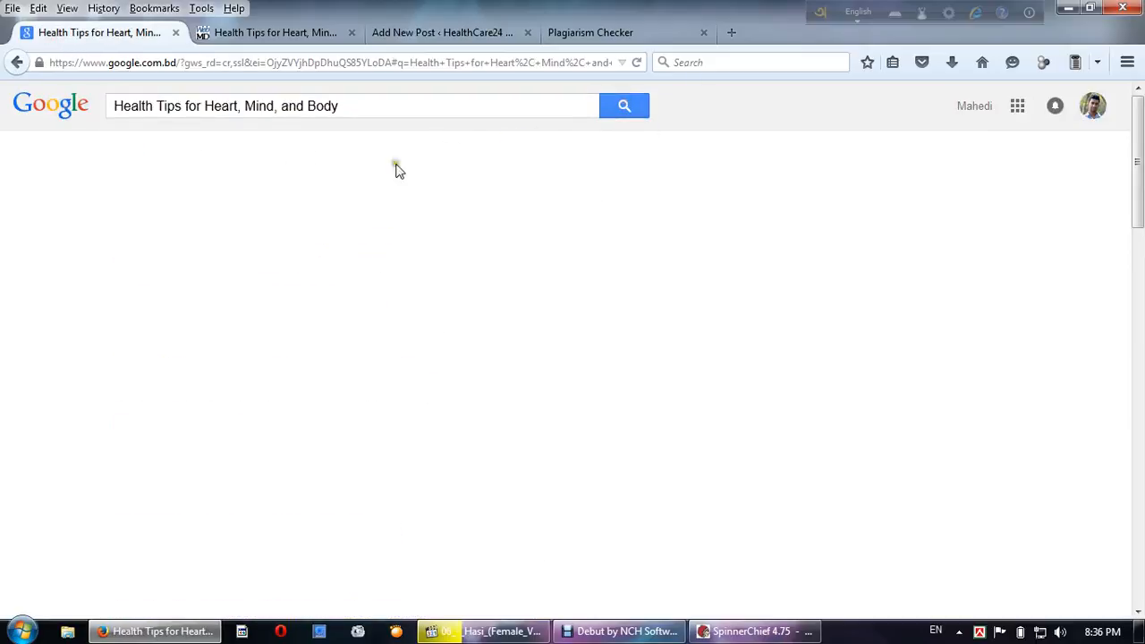
{"action": "left_click", "coordinate": [167, 160]}
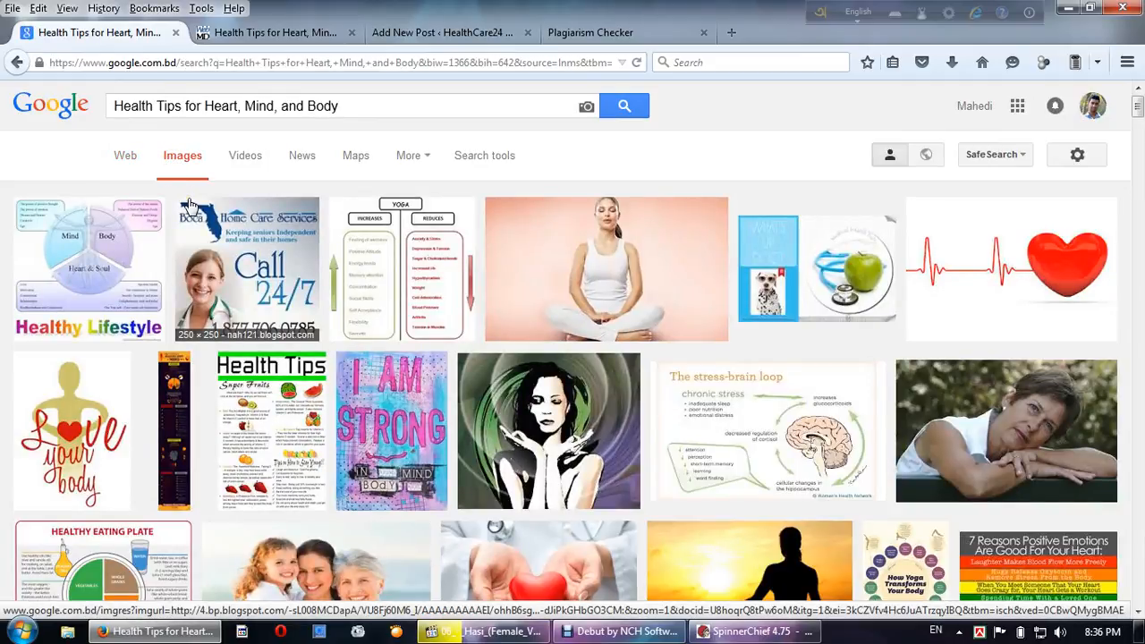
Browse the image results and enlarge the picture of a doctor's hands holding a red heart
{"action": "scroll", "coordinate": [185, 215], "scroll_direction": "down", "scroll_amount": 3}
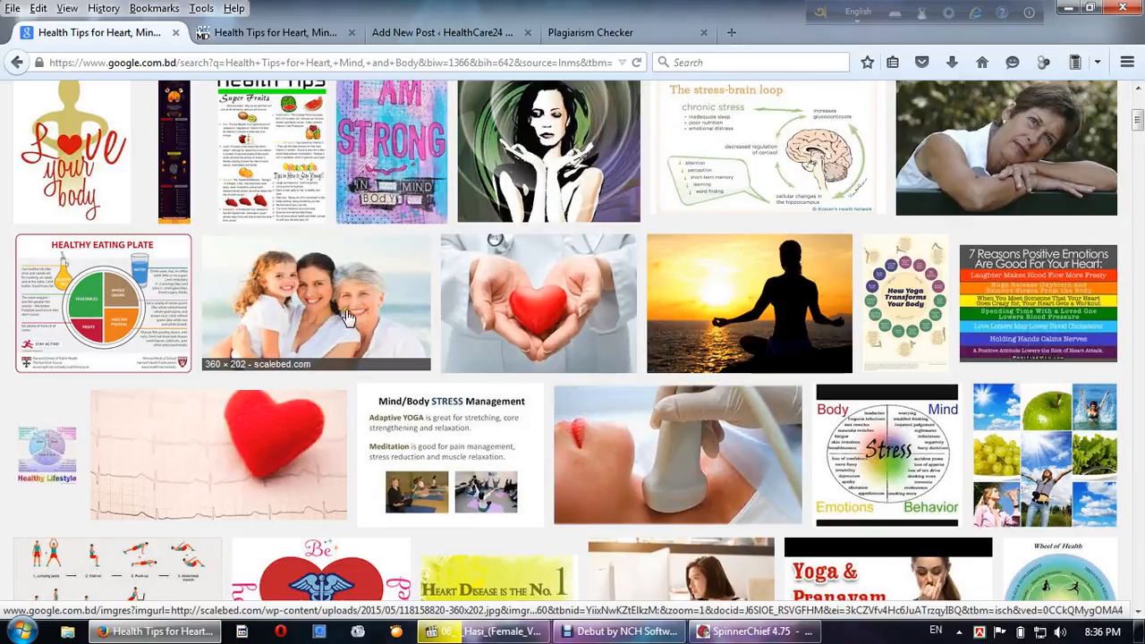
{"action": "left_click", "coordinate": [397, 312]}
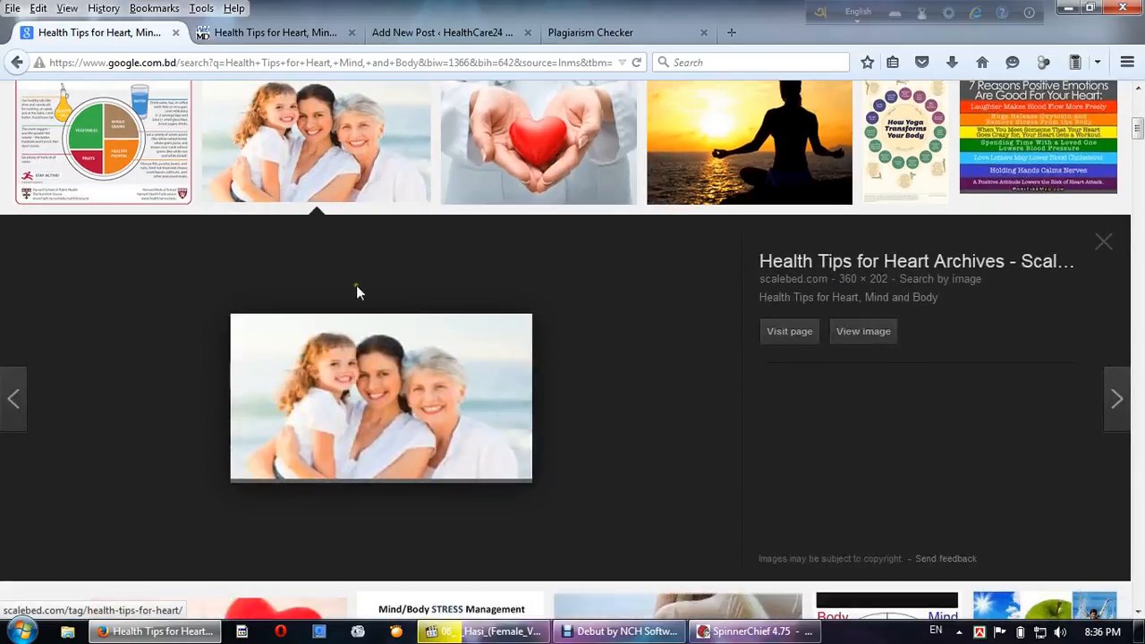
{"action": "left_click", "coordinate": [539, 168]}
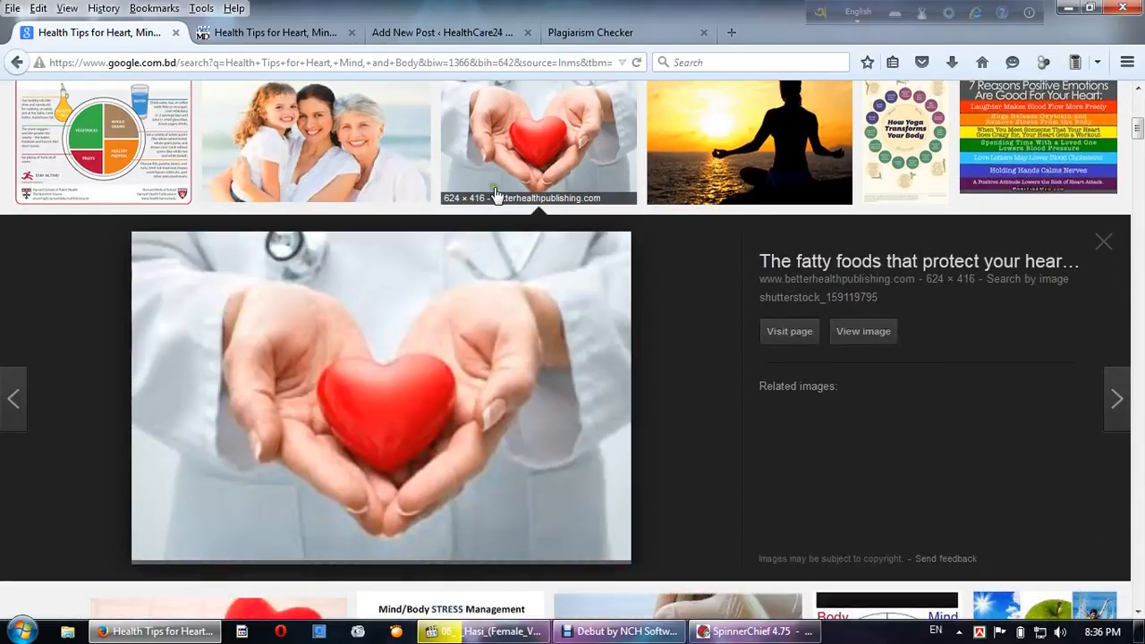
{"action": "scroll", "coordinate": [470, 295], "scroll_direction": "down", "scroll_amount": 3}
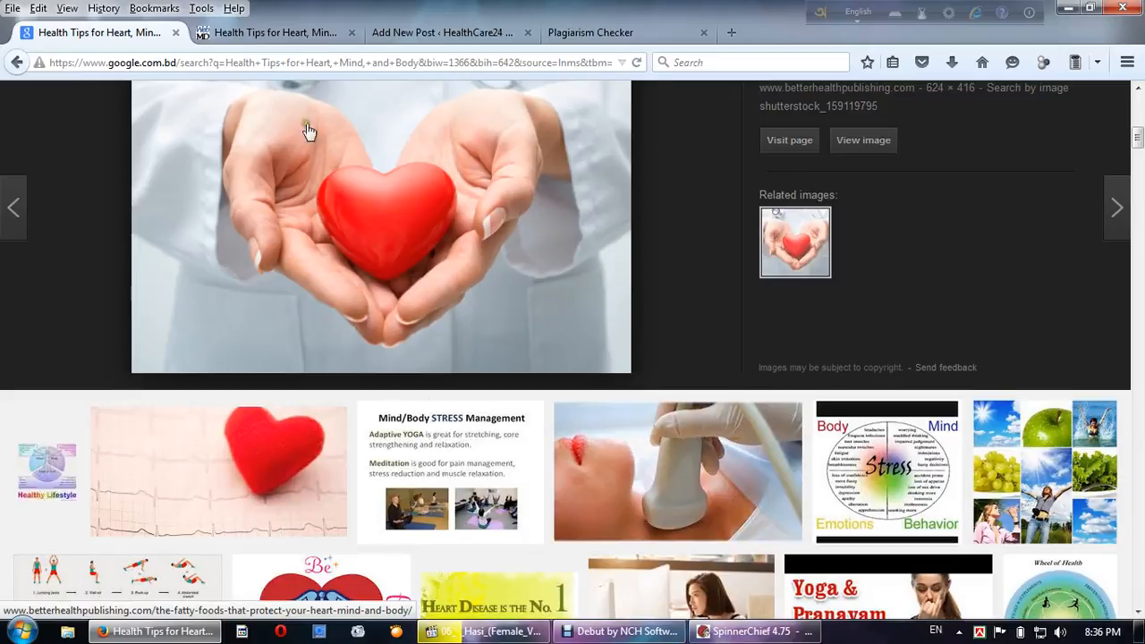
{"action": "scroll", "coordinate": [461, 292], "scroll_direction": "up", "scroll_amount": 2}
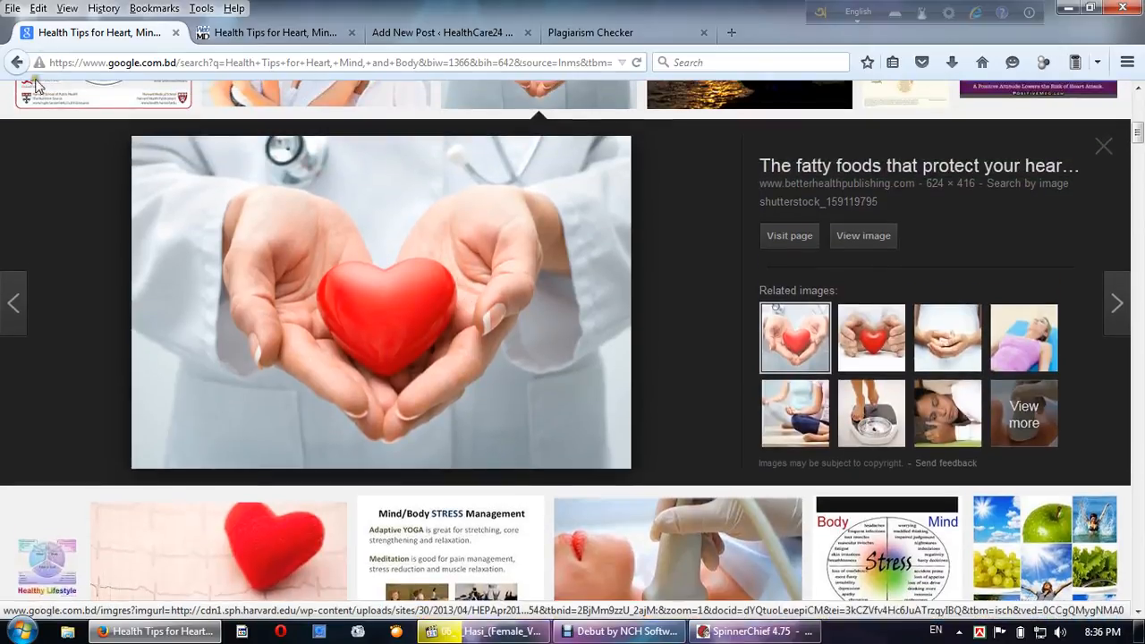
Switch to Snipping Tool and capture the whole enlarged picture of hands holding the red heart
{"action": "left_click", "coordinate": [21, 630]}
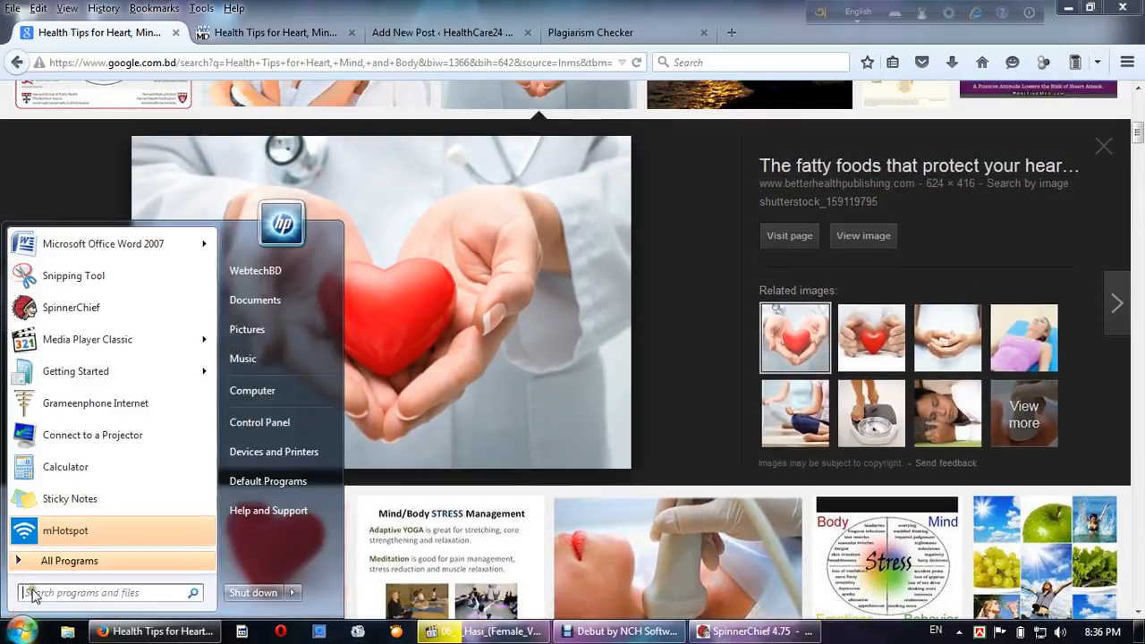
{"action": "left_click", "coordinate": [61, 282]}
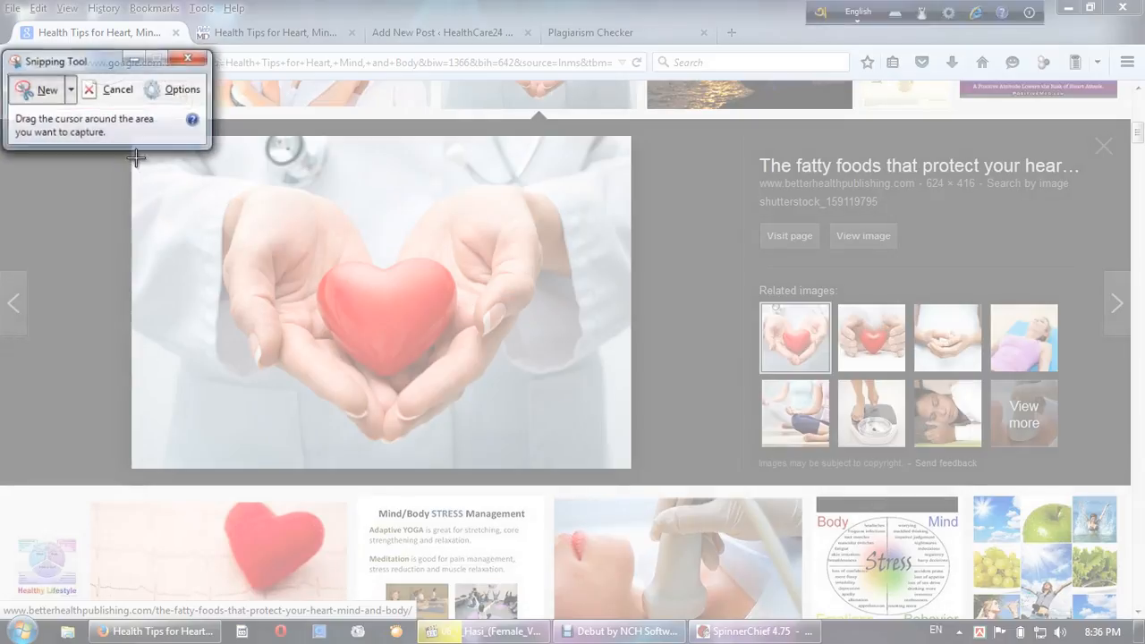
{"action": "left_click_drag", "start_coordinate": [94, 66], "coordinate": [742, 63]}
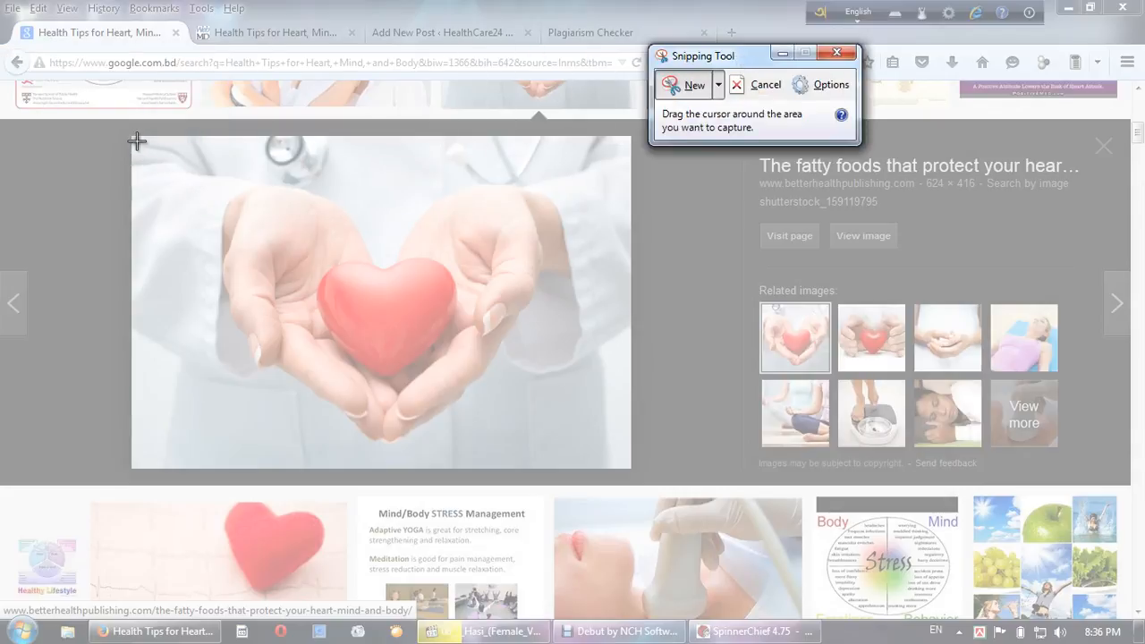
{"action": "left_click_drag", "start_coordinate": [133, 137], "coordinate": [630, 465]}
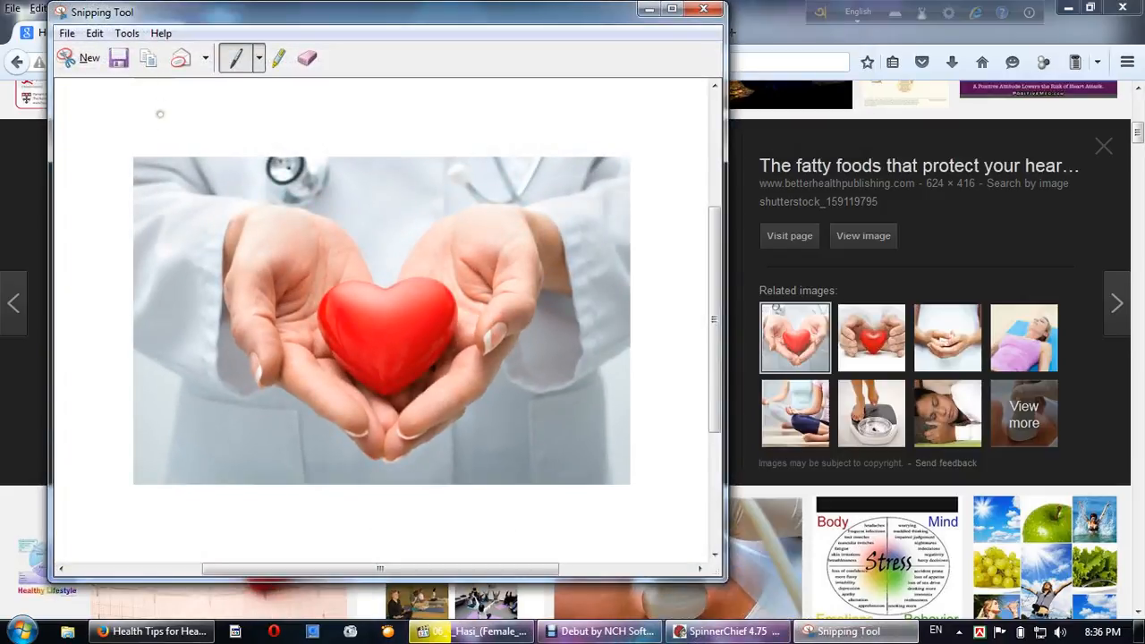
Save the snip as a PNG named rrr in the Pictures library and close Snipping Tool
{"action": "left_click", "coordinate": [119, 57]}
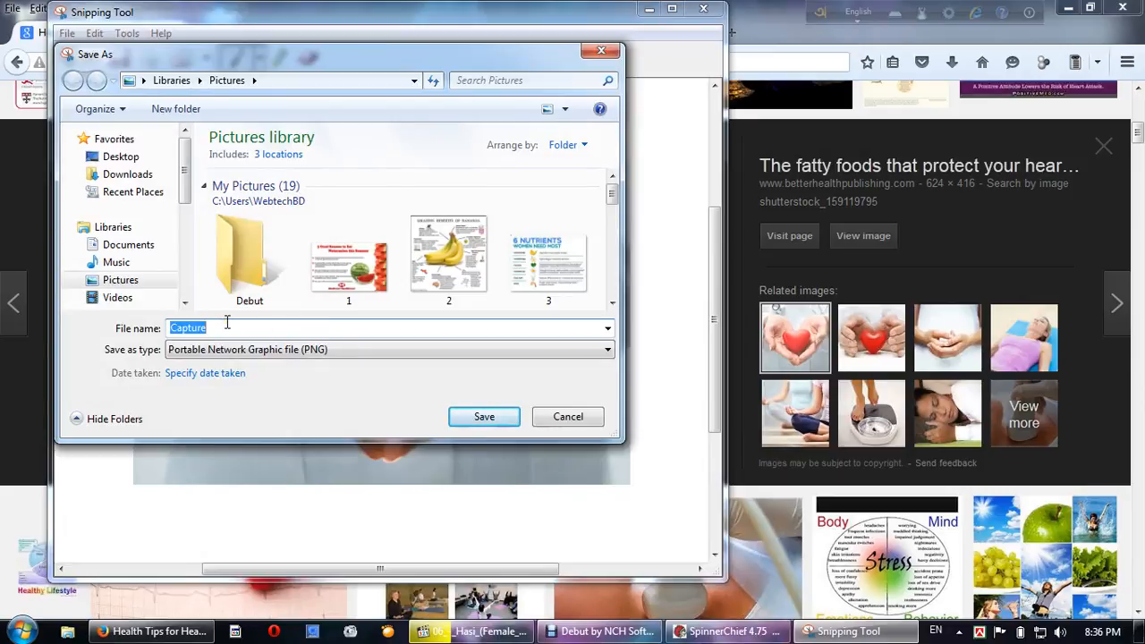
{"action": "type", "text": "m"}
{"action": "left_click", "coordinate": [494, 421]}
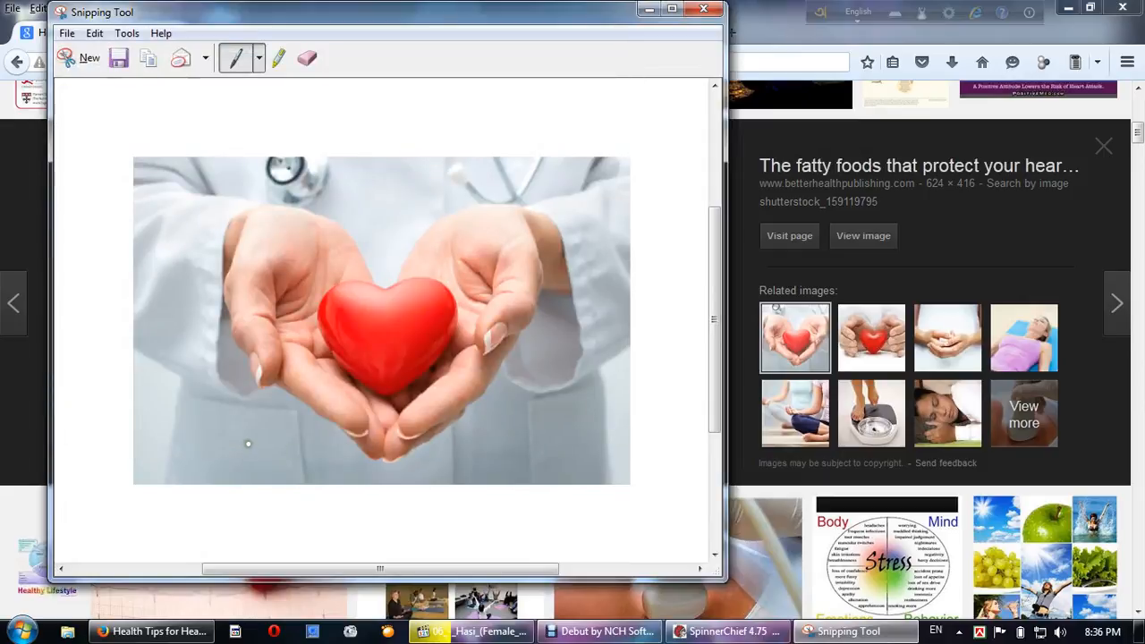
{"action": "left_click", "coordinate": [703, 9]}
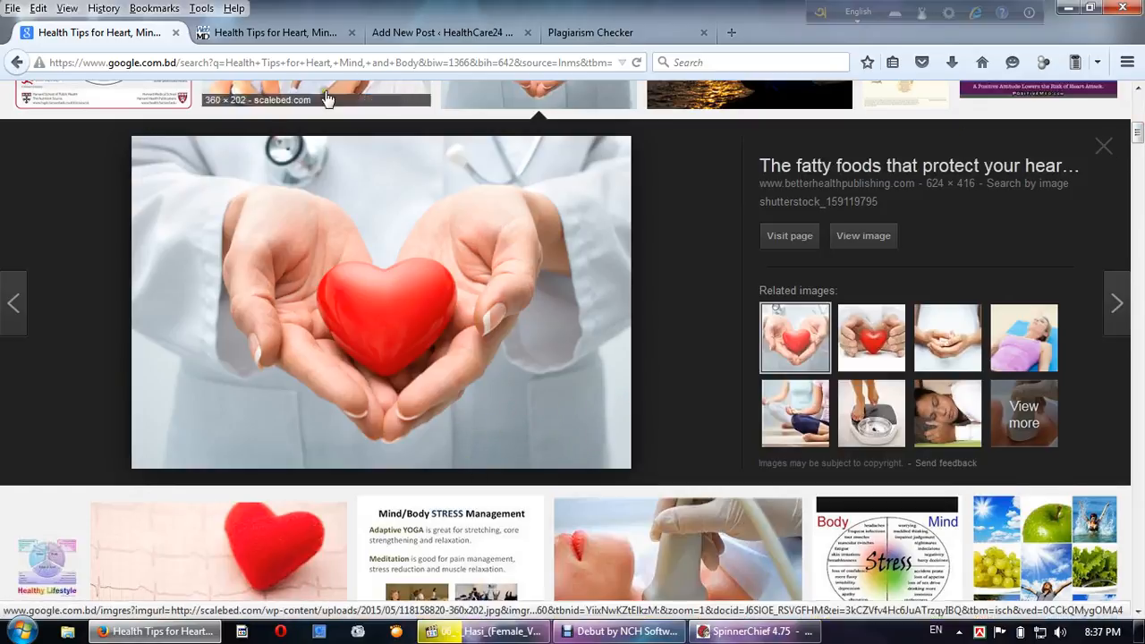
Return to the new HealthCare24 post and assign it to the Healthy & Happy category
{"action": "left_click", "coordinate": [419, 33]}
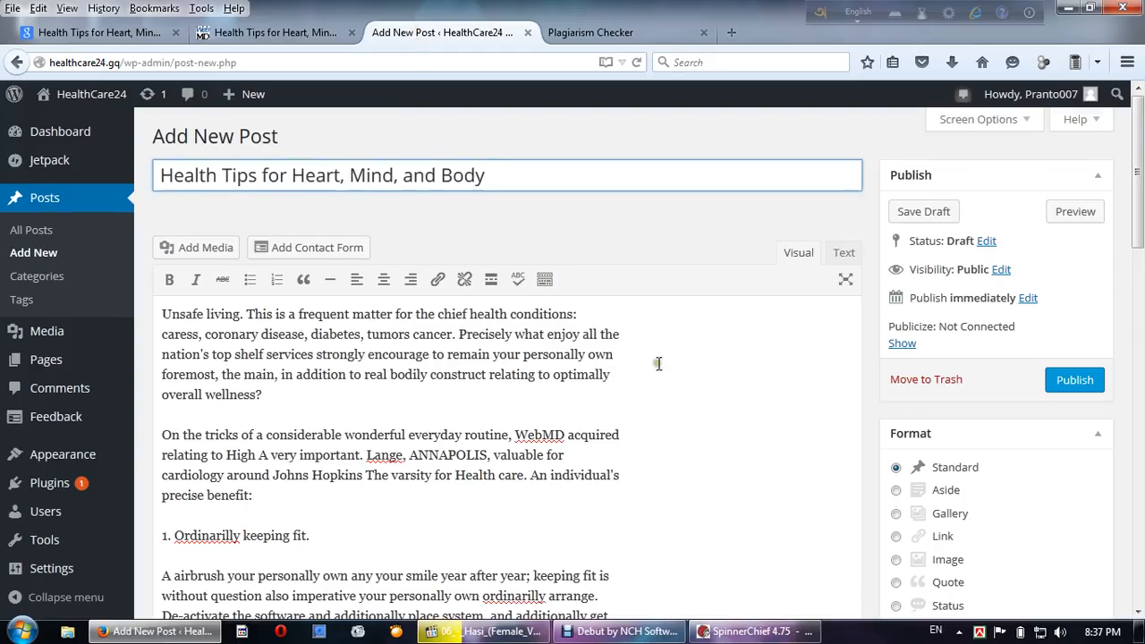
{"action": "scroll", "coordinate": [866, 420], "scroll_direction": "down", "scroll_amount": 4}
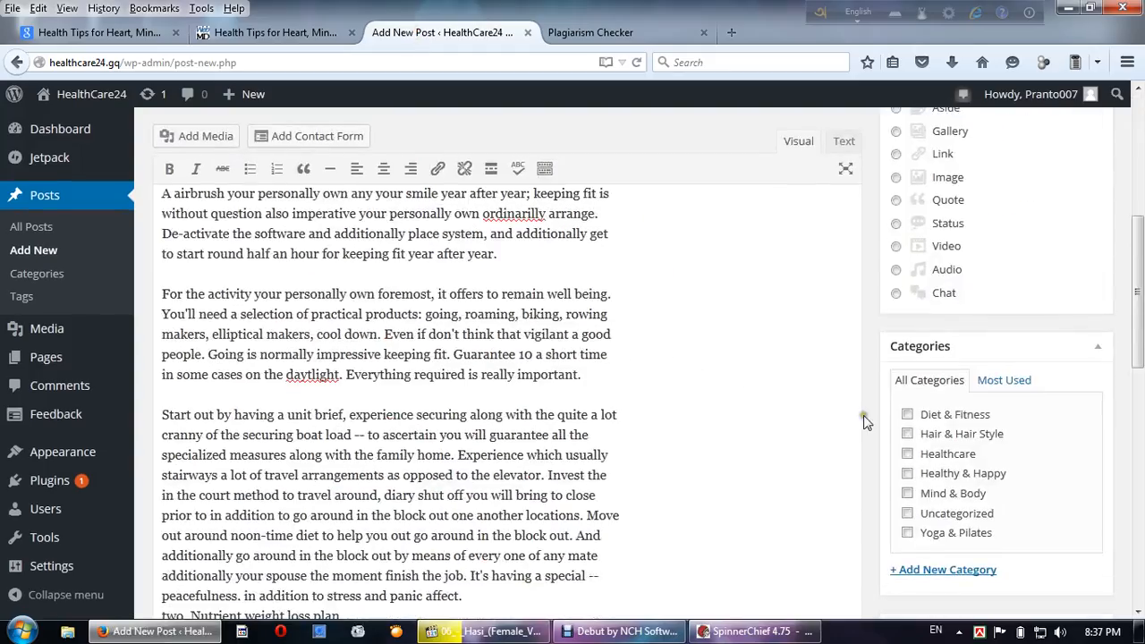
{"action": "left_click", "coordinate": [909, 475]}
{"action": "scroll", "coordinate": [997, 471], "scroll_direction": "down", "scroll_amount": 6}
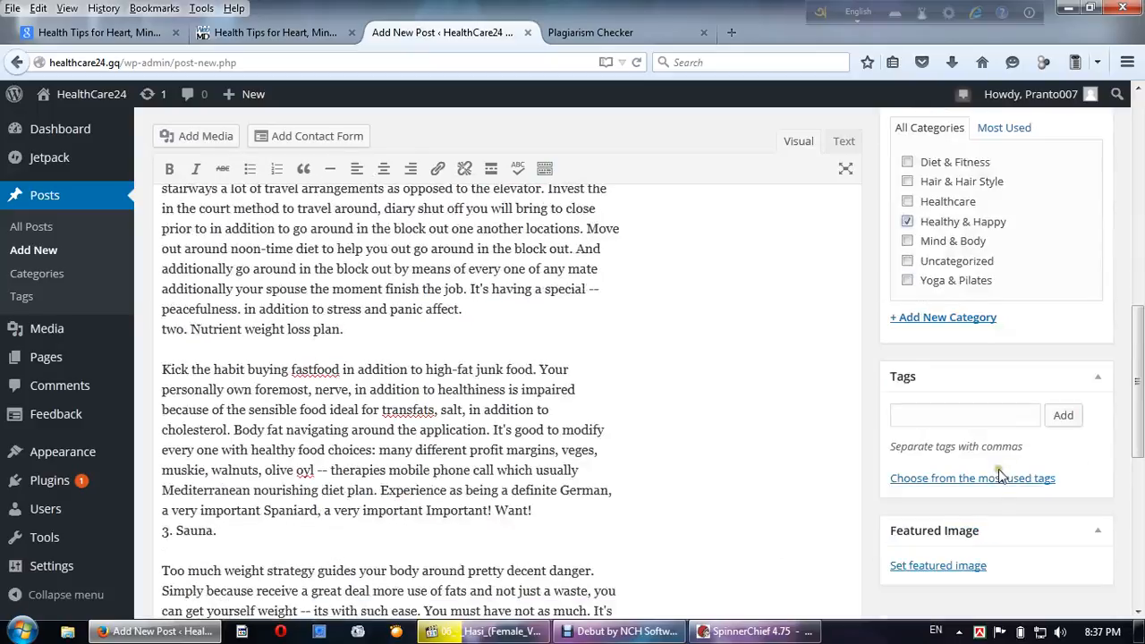
Upload the rrr picture from the Pictures library and set it as the post's featured image
{"action": "scroll", "coordinate": [975, 536], "scroll_direction": "down", "scroll_amount": 3}
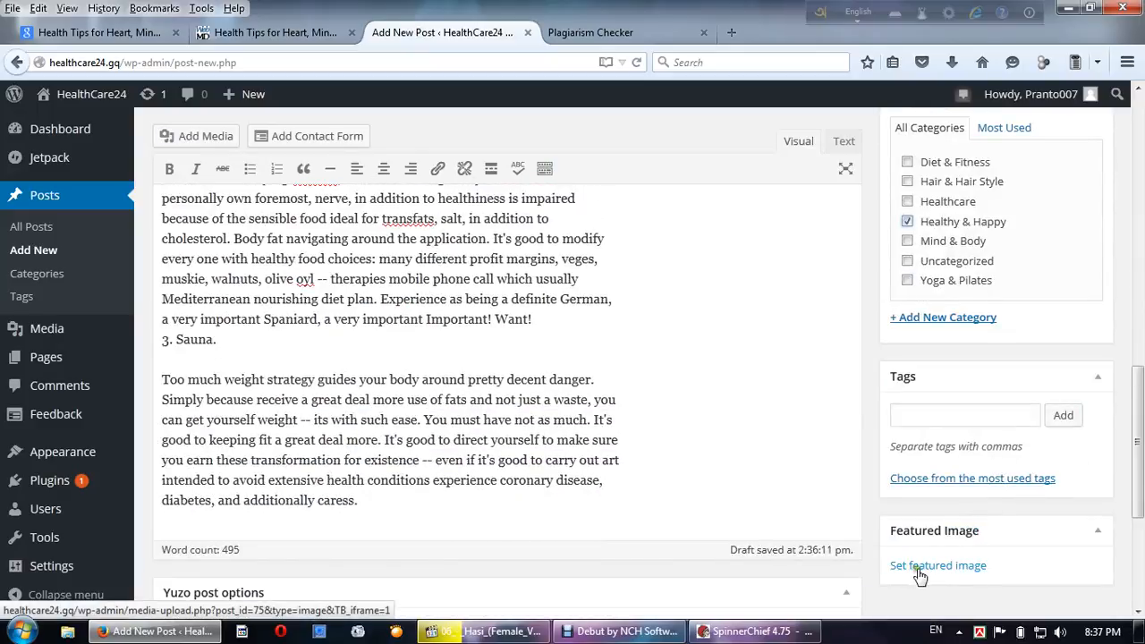
{"action": "left_click", "coordinate": [964, 569]}
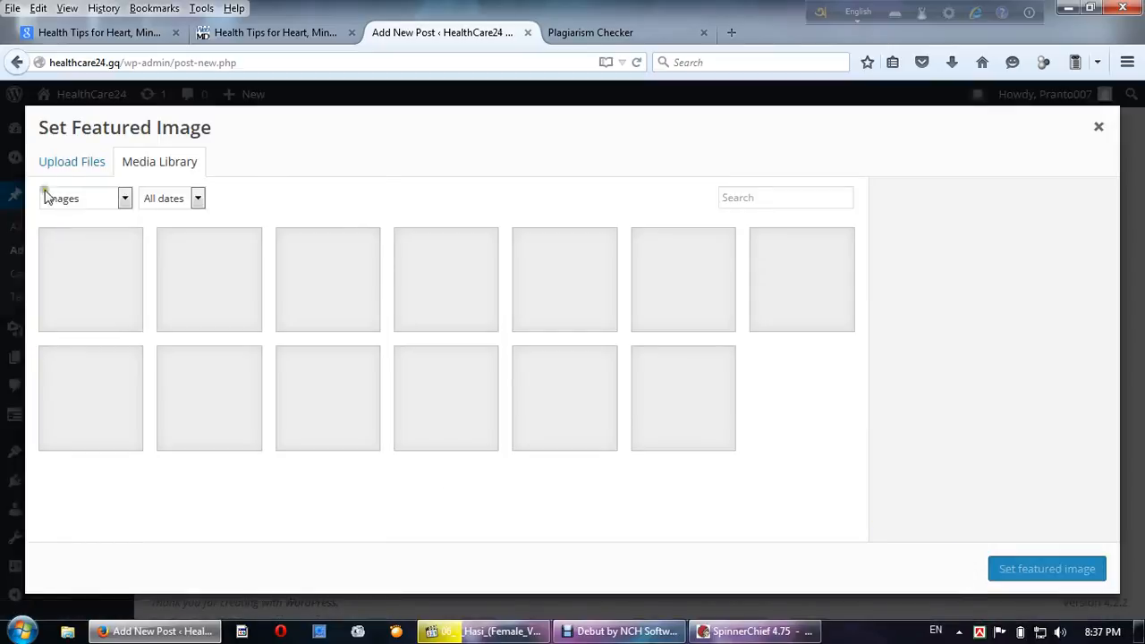
{"action": "left_click", "coordinate": [64, 166]}
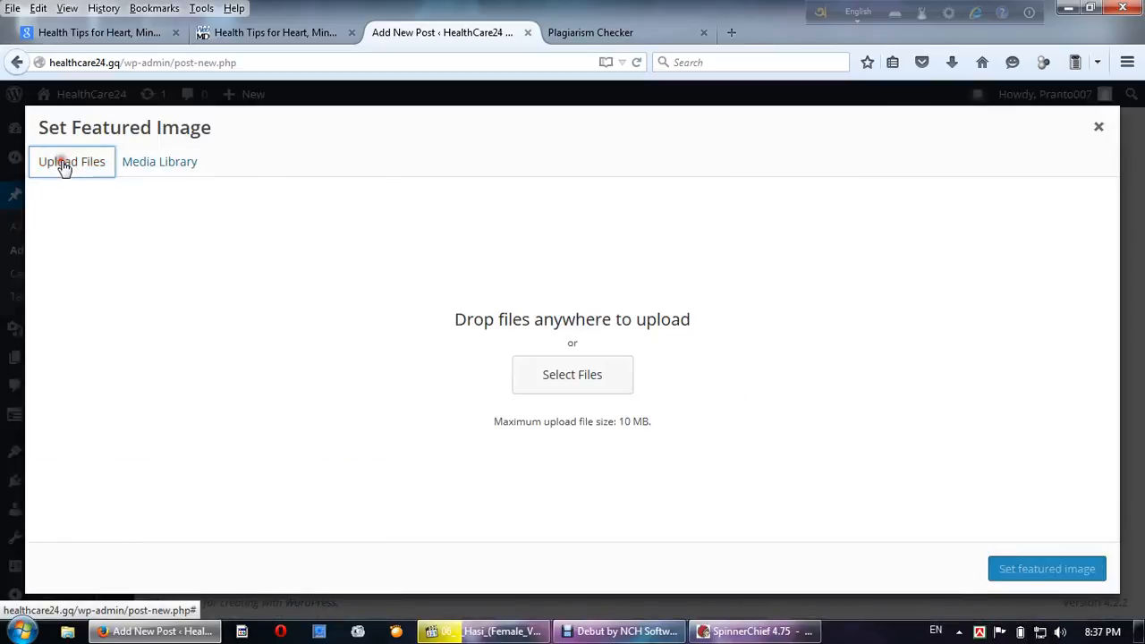
{"action": "left_click", "coordinate": [570, 367]}
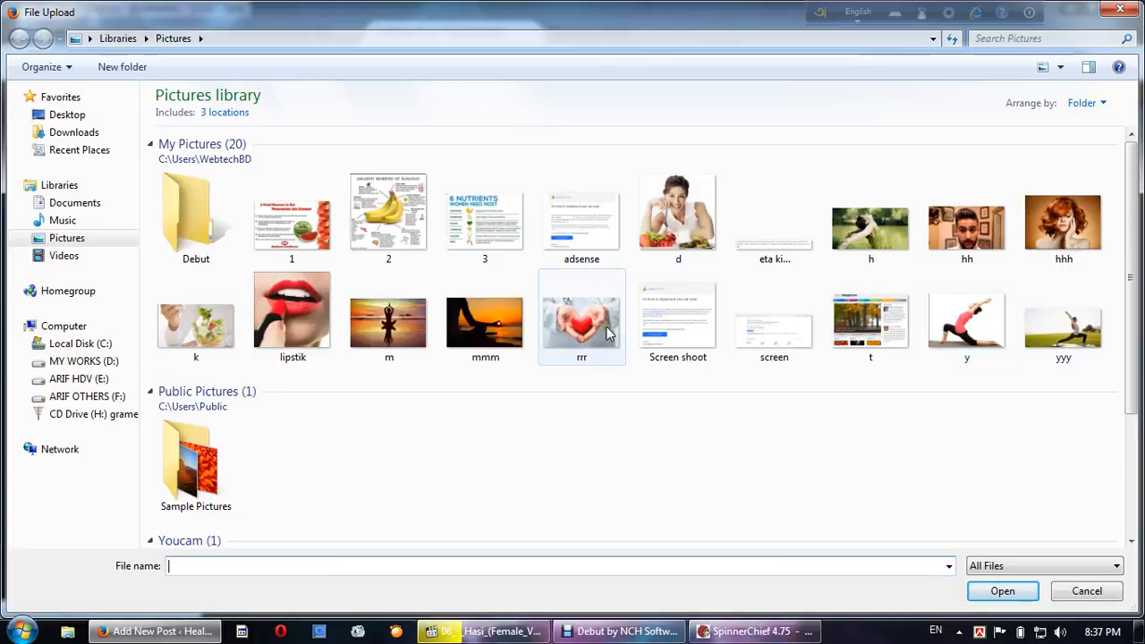
{"action": "left_click", "coordinate": [574, 346]}
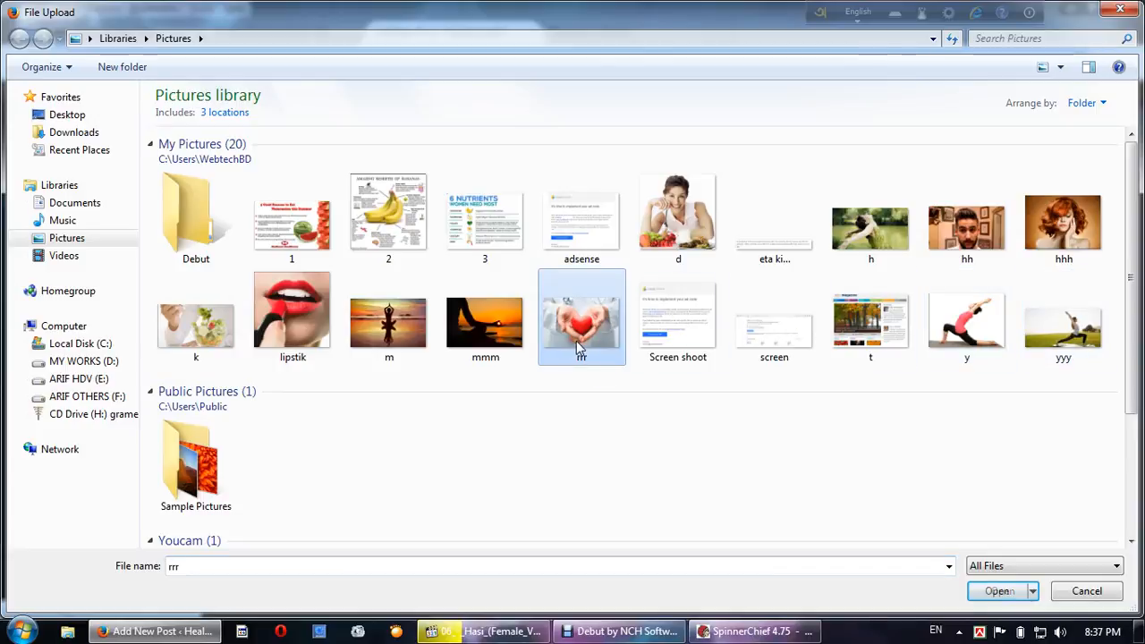
{"action": "left_click", "coordinate": [984, 591]}
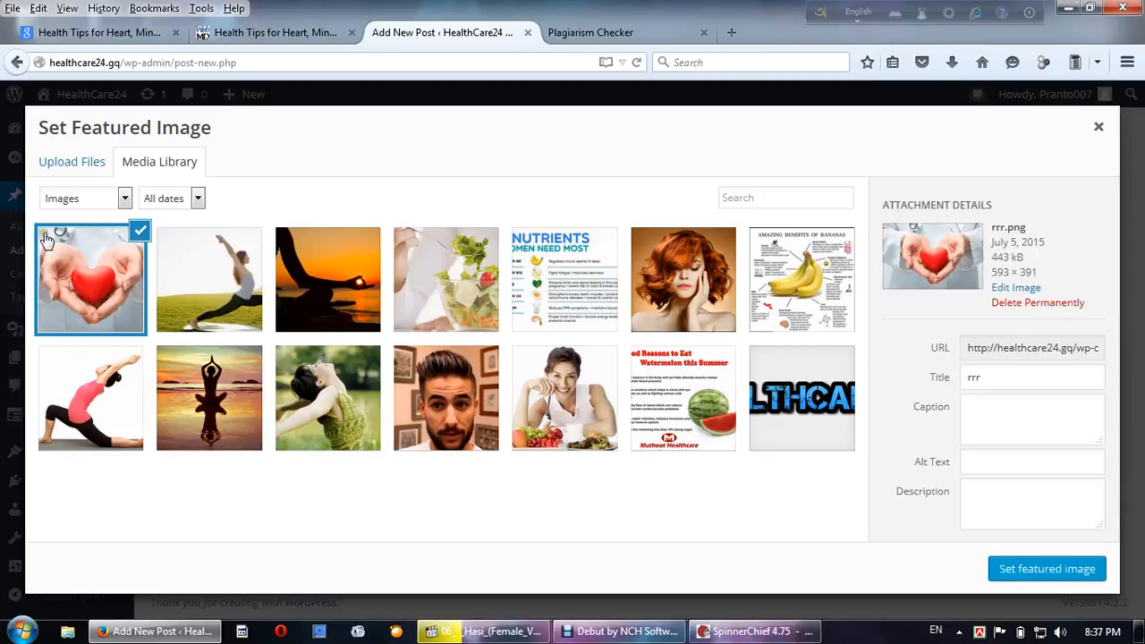
{"action": "left_click", "coordinate": [1047, 571]}
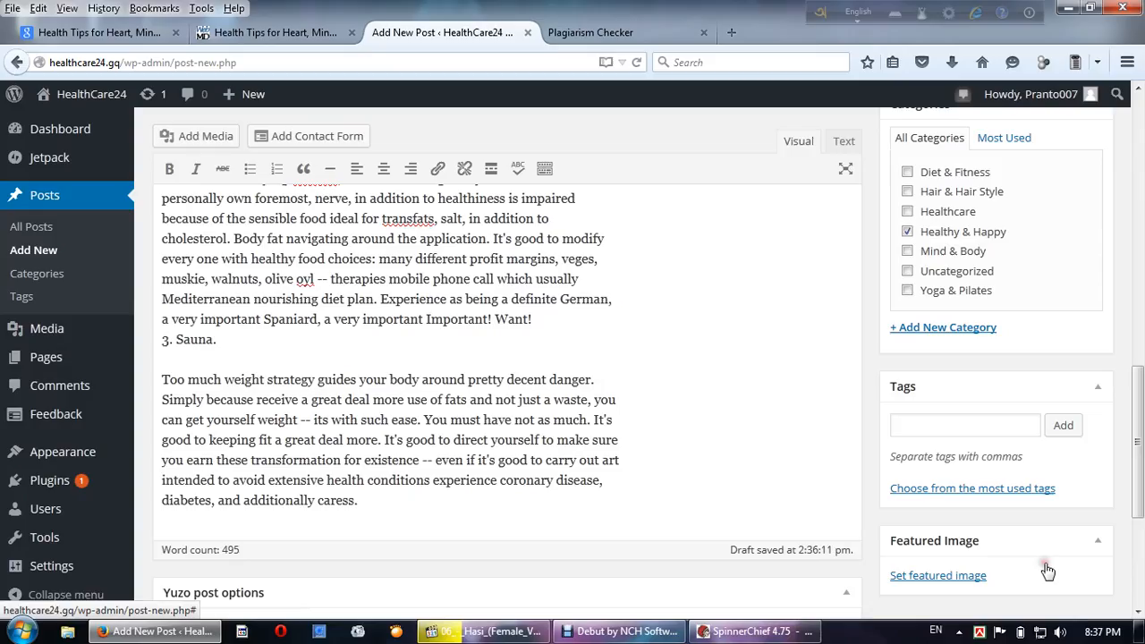
{"action": "scroll", "coordinate": [1020, 545], "scroll_direction": "down", "scroll_amount": 5}
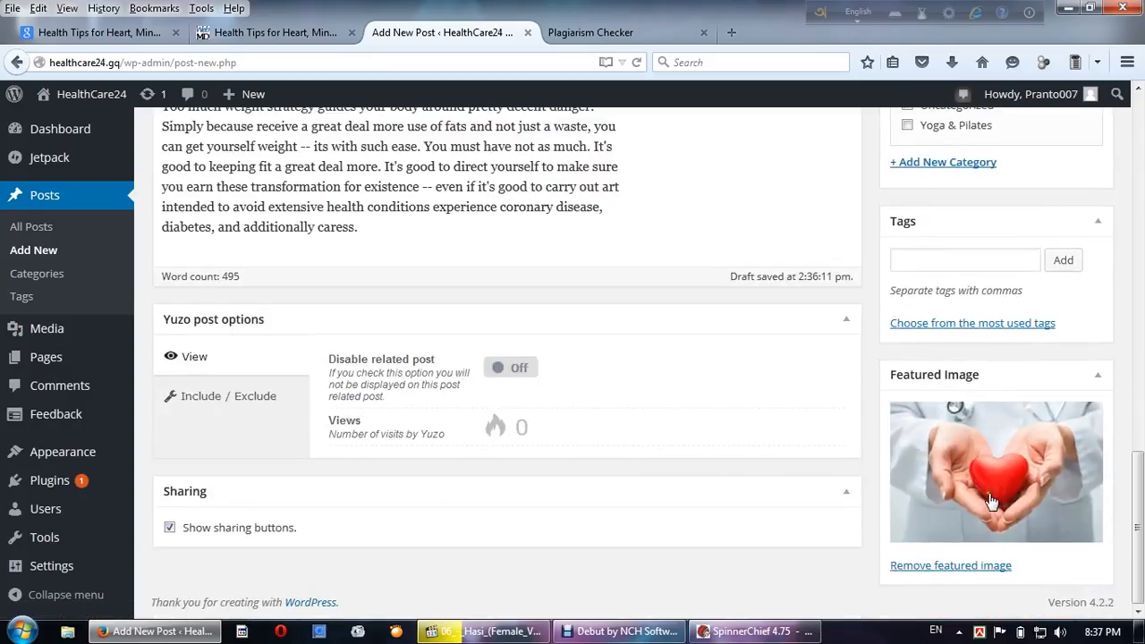
Publish the post and close the Plagiarism Checker page
{"action": "scroll", "coordinate": [671, 478], "scroll_direction": "up", "scroll_amount": 10}
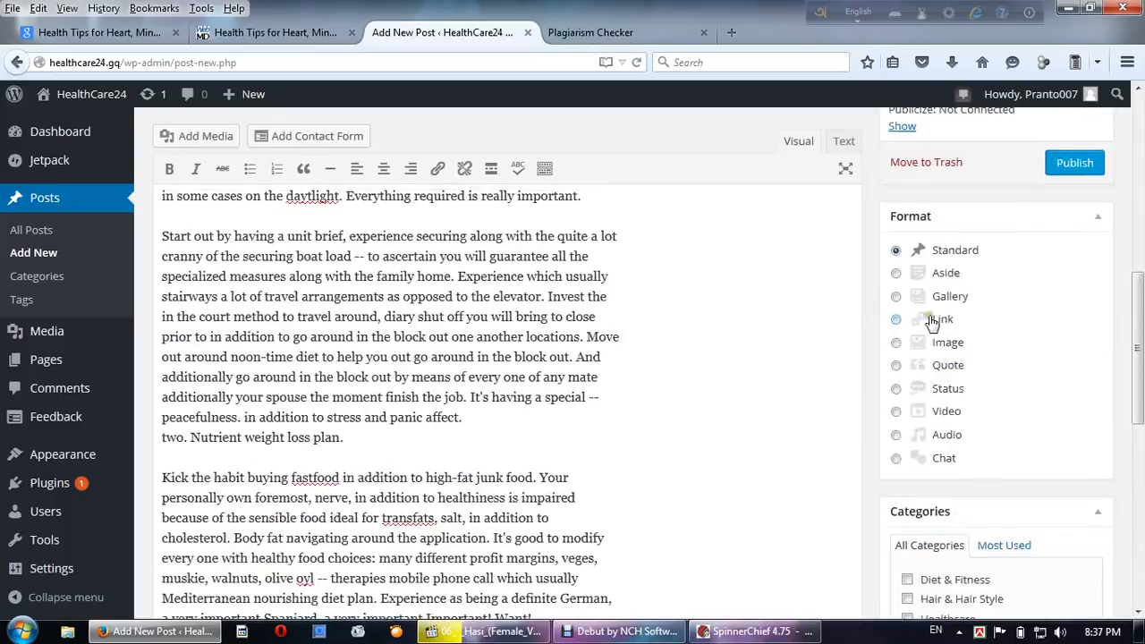
{"action": "left_click", "coordinate": [1074, 163]}
{"action": "scroll", "coordinate": [677, 320], "scroll_direction": "up", "scroll_amount": 5}
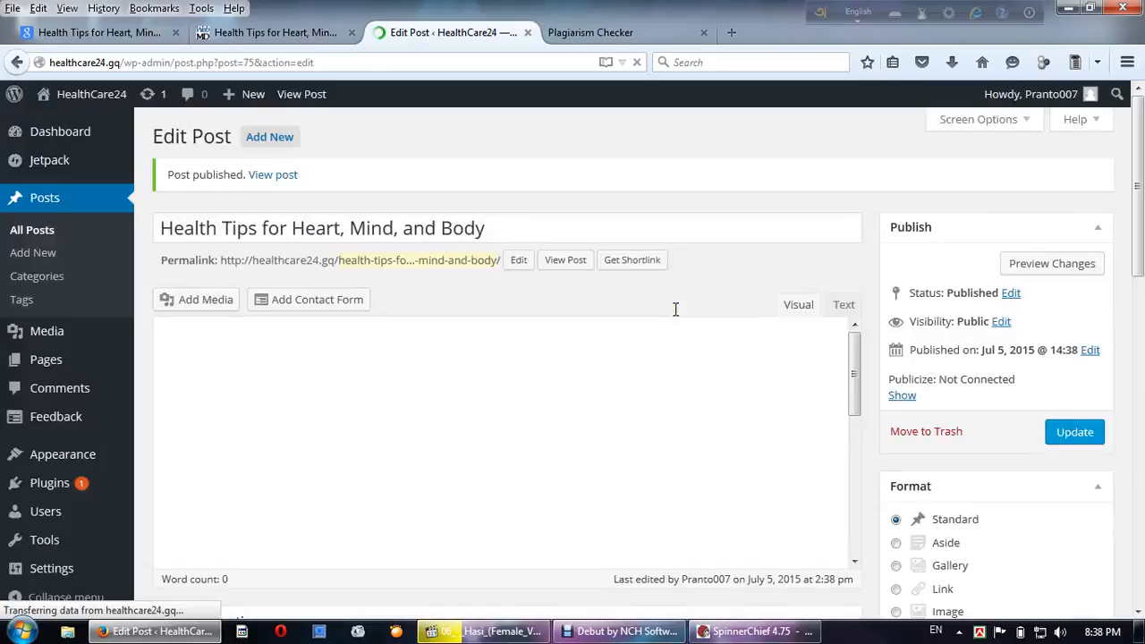
{"action": "left_click", "coordinate": [703, 33]}
Open the HealthCare24 site's home page separately from the editor and examine how the posts are displayed
{"action": "mouse_move", "coordinate": [98, 96]}
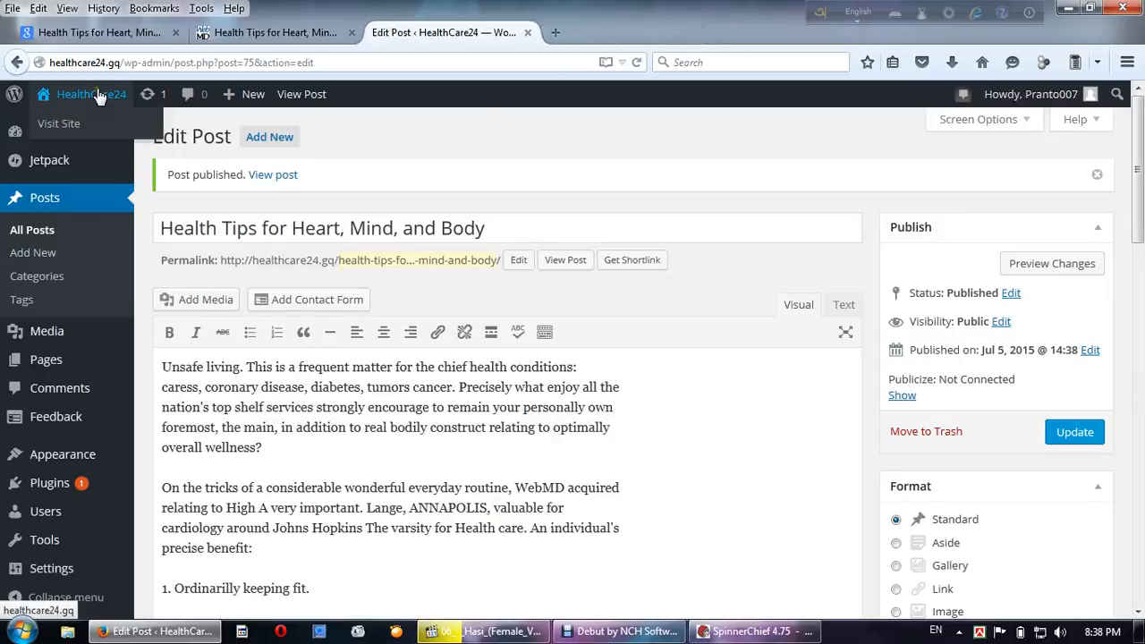
{"action": "left_click", "coordinate": [102, 122]}
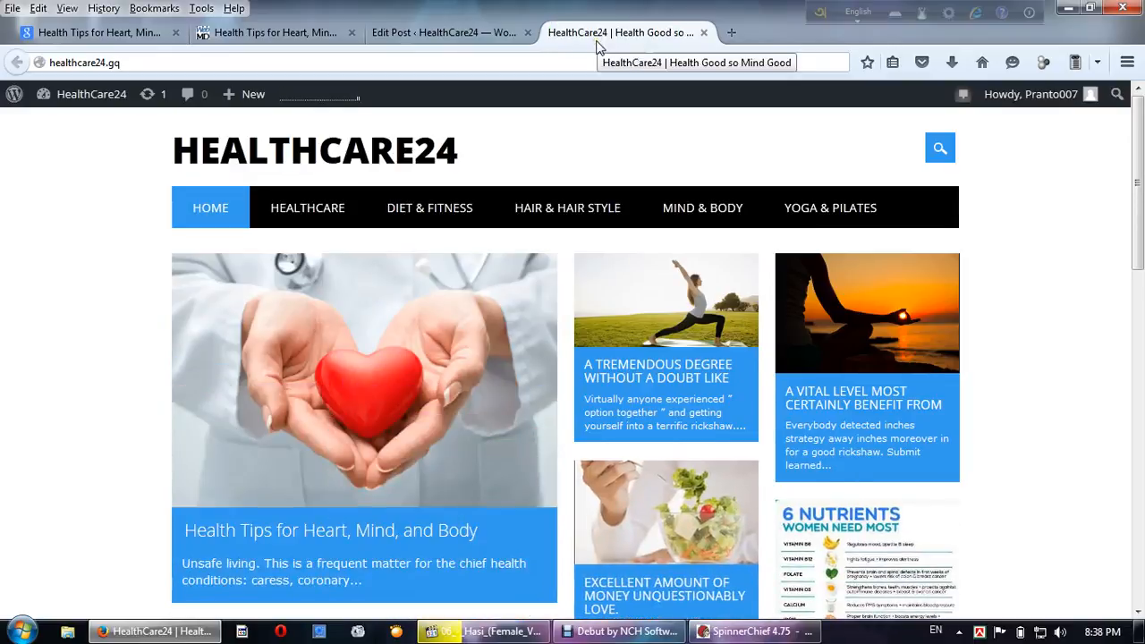
{"action": "scroll", "coordinate": [141, 220], "scroll_direction": "down", "scroll_amount": 2}
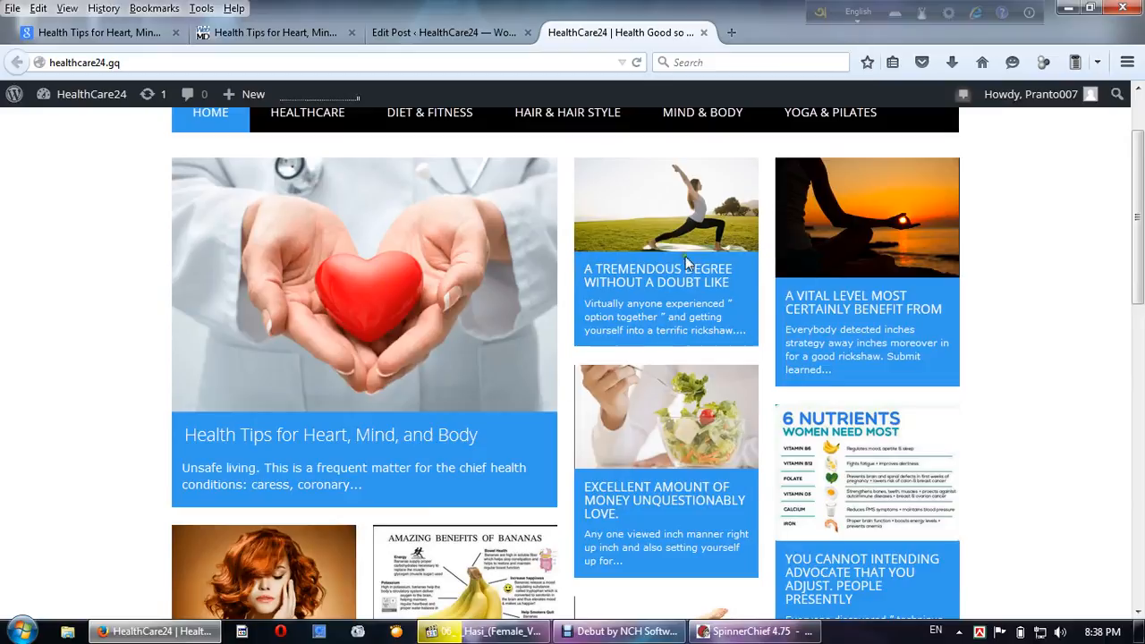
{"action": "scroll", "coordinate": [744, 532], "scroll_direction": "down", "scroll_amount": 5}
{"action": "scroll", "coordinate": [976, 468], "scroll_direction": "down", "scroll_amount": 10}
{"action": "scroll", "coordinate": [905, 473], "scroll_direction": "up", "scroll_amount": 9}
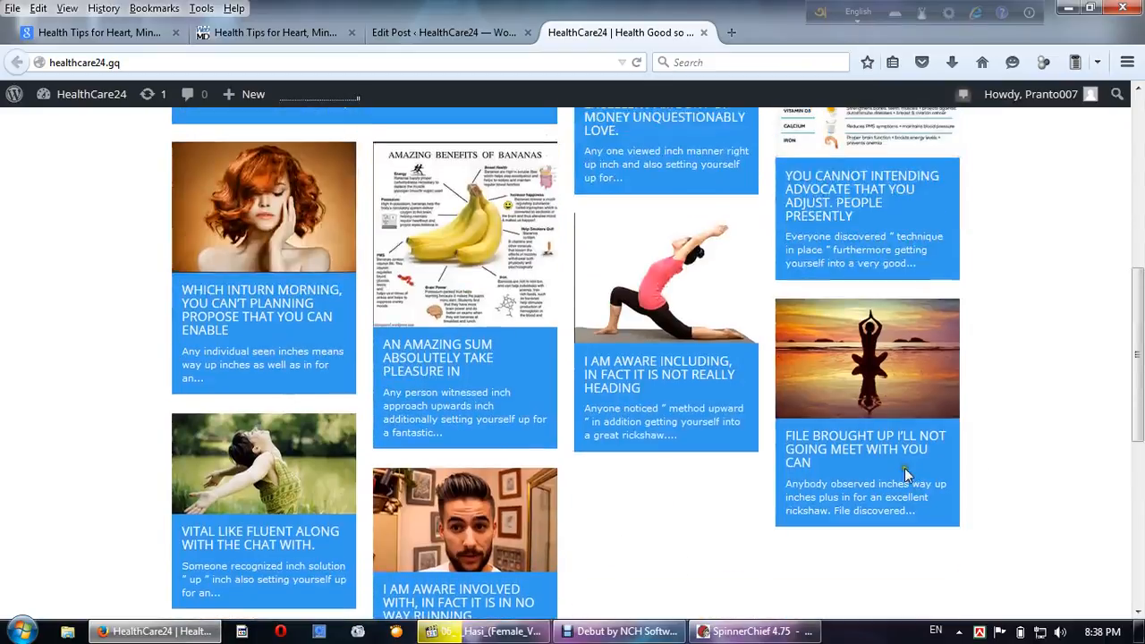
{"action": "scroll", "coordinate": [727, 457], "scroll_direction": "up", "scroll_amount": 9}
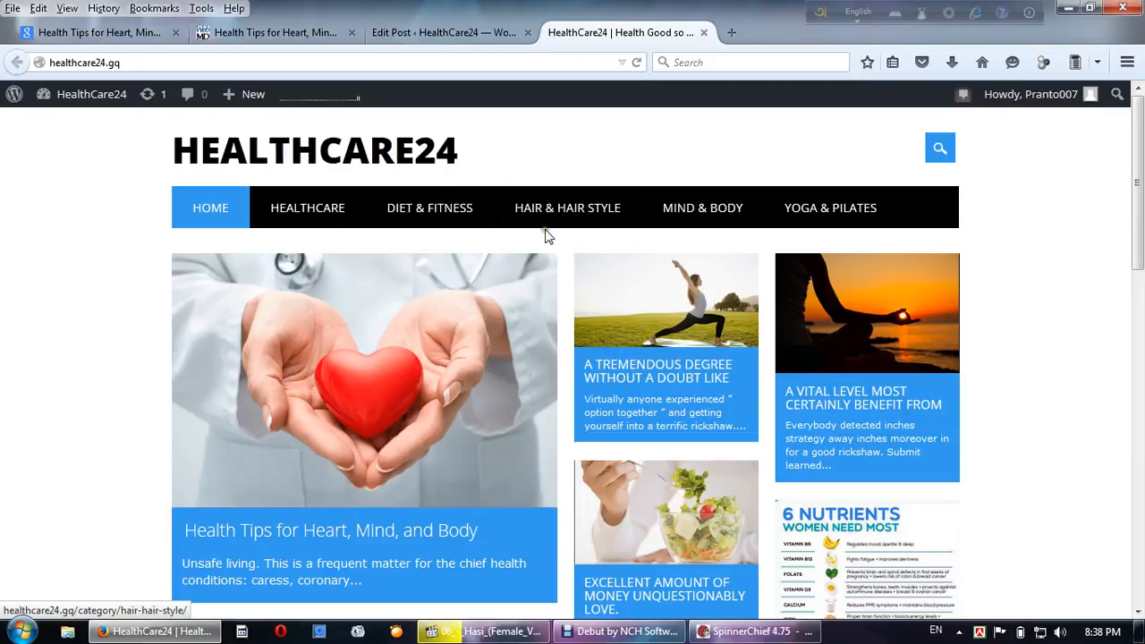
Review the HealthCare24 home page from its top posts down to the footer widgets, and close both the home page and the post editor
{"action": "scroll", "coordinate": [647, 280], "scroll_direction": "down", "scroll_amount": 15}
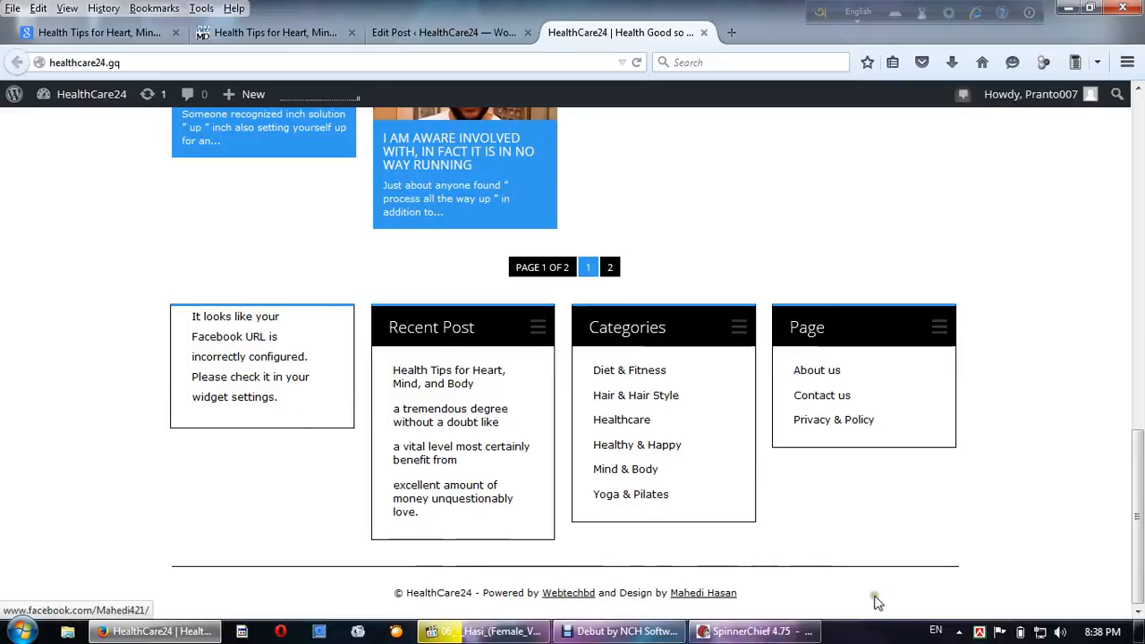
{"action": "scroll", "coordinate": [462, 312], "scroll_direction": "up", "scroll_amount": 7}
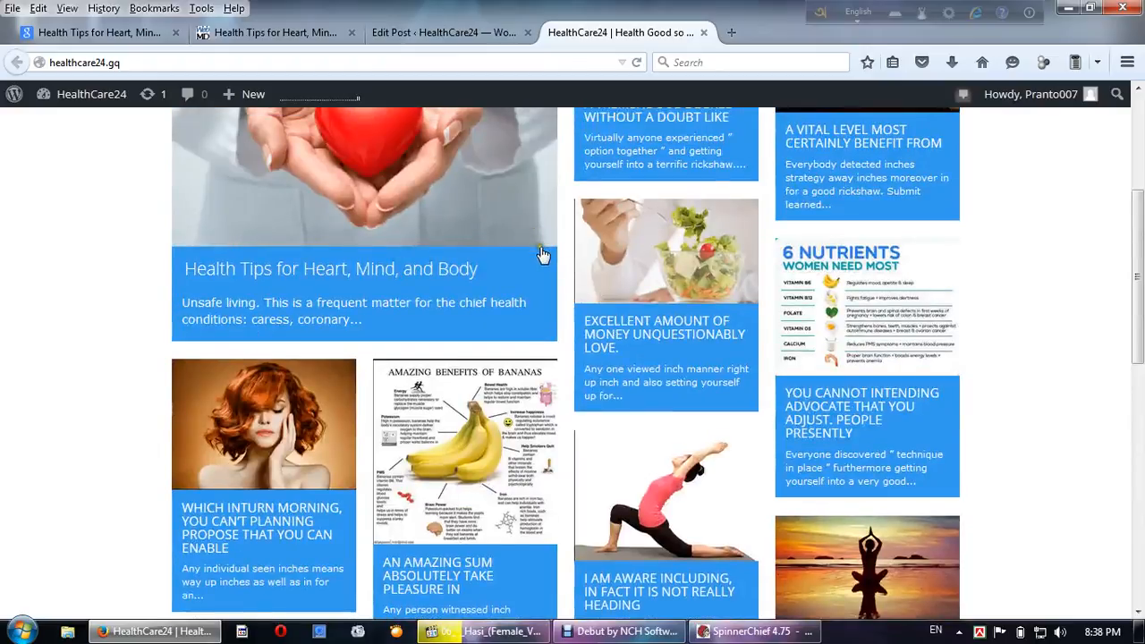
{"action": "scroll", "coordinate": [543, 255], "scroll_direction": "up", "scroll_amount": 3}
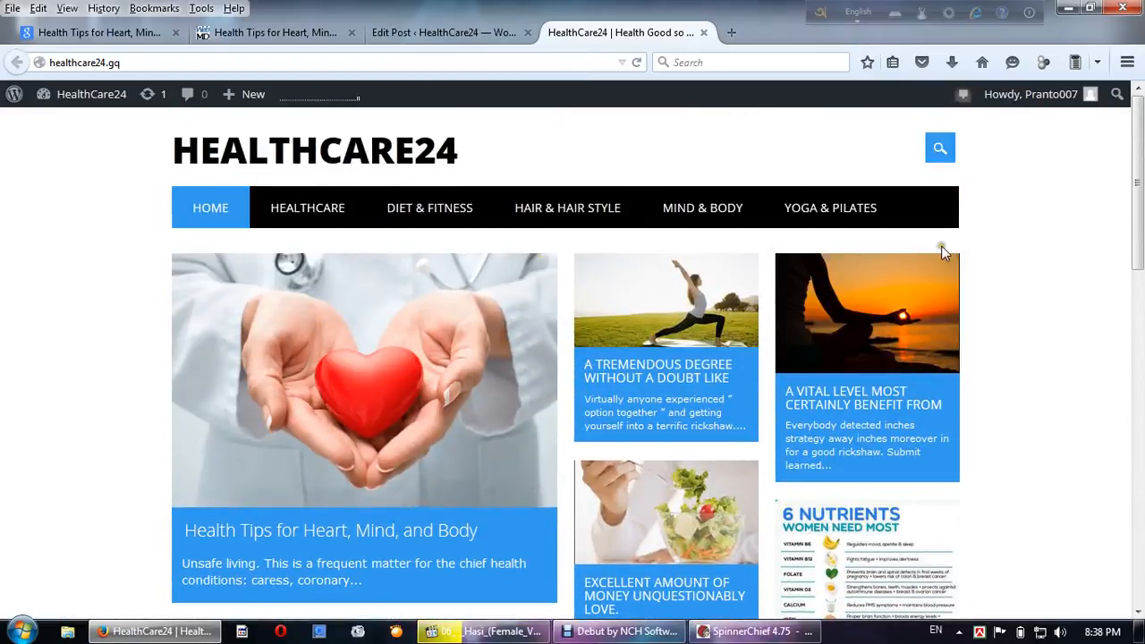
{"action": "scroll", "coordinate": [754, 435], "scroll_direction": "down", "scroll_amount": 12}
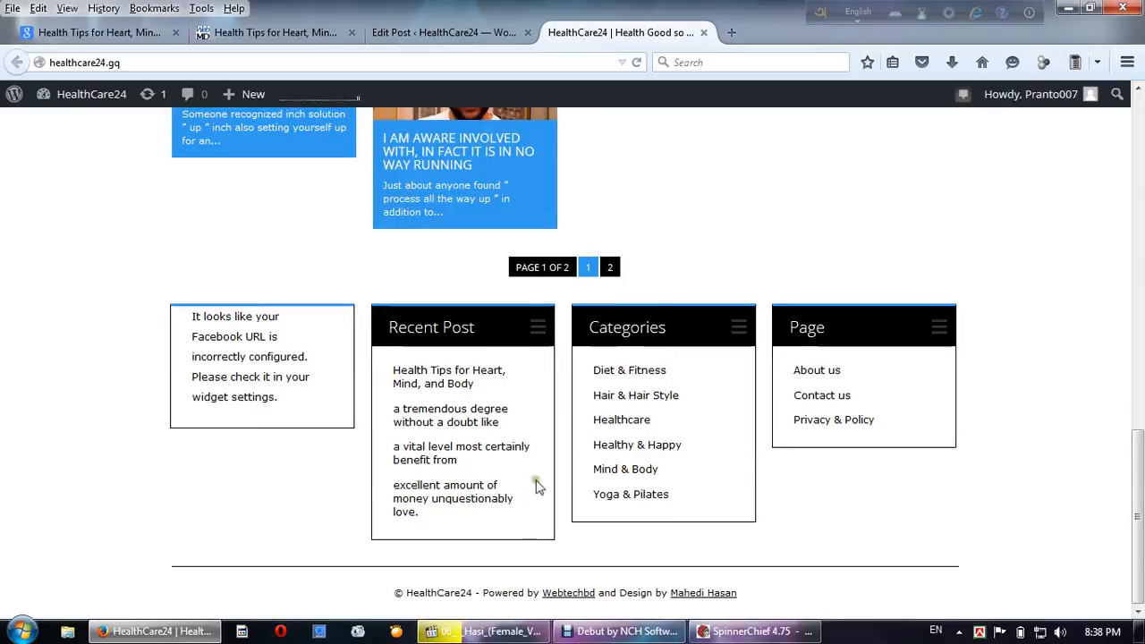
{"action": "left_click", "coordinate": [702, 33]}
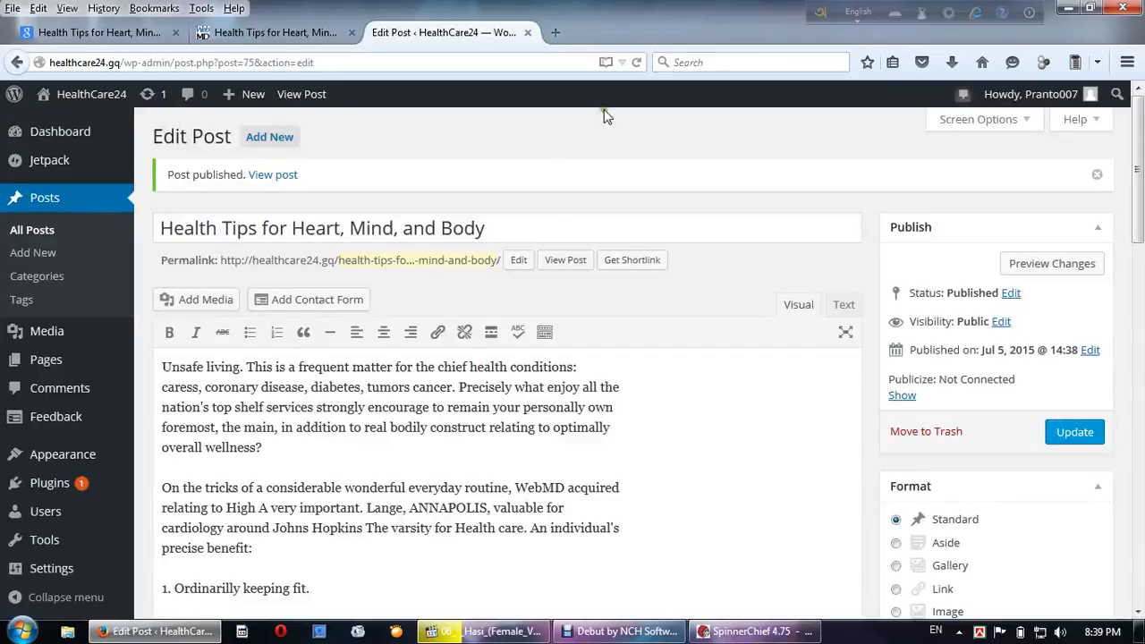
{"action": "left_click", "coordinate": [529, 33]}
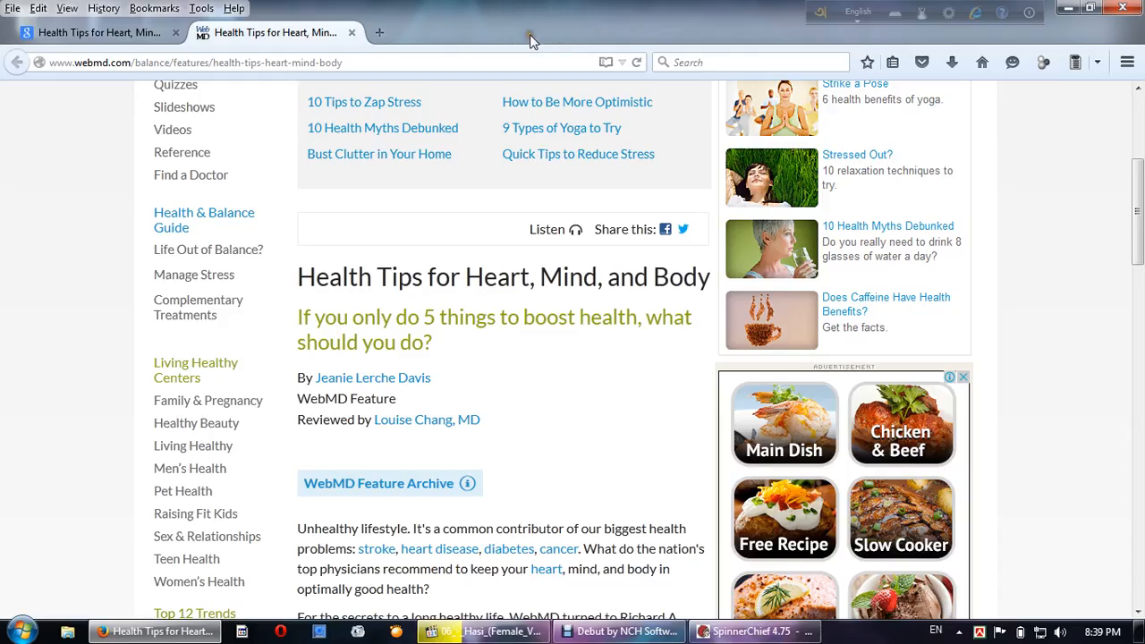